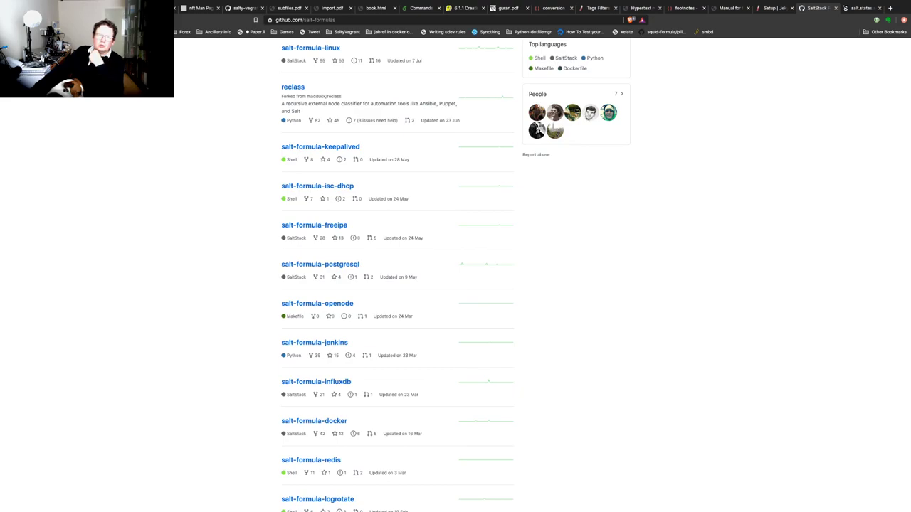
Open the salt-formula-letsencrypt repository from the salt-formulas list and skim the start of its README
scroll(397, 278, "down", 5)
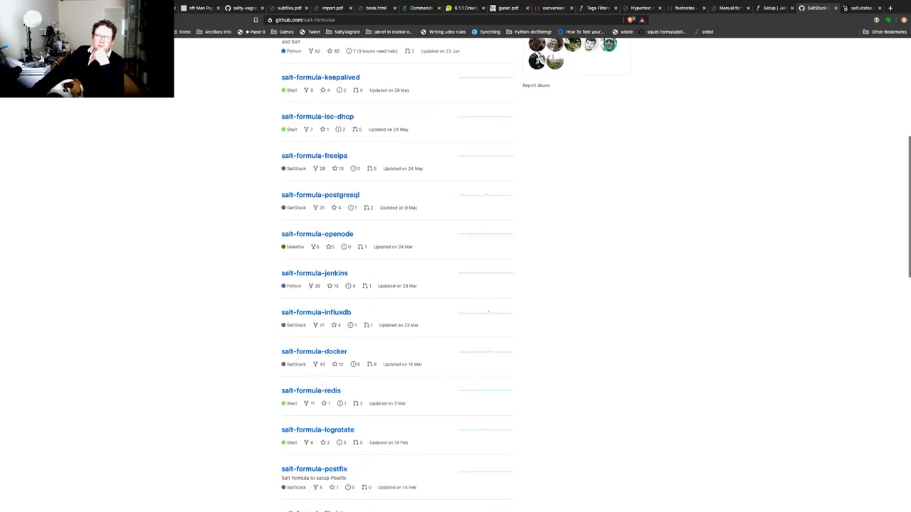
scroll(397, 278, "down", 2)
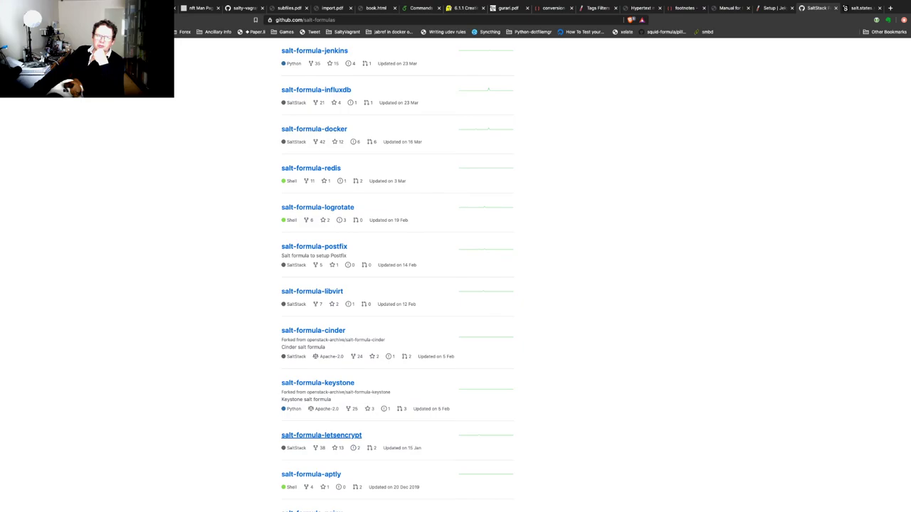
left_click(321, 435)
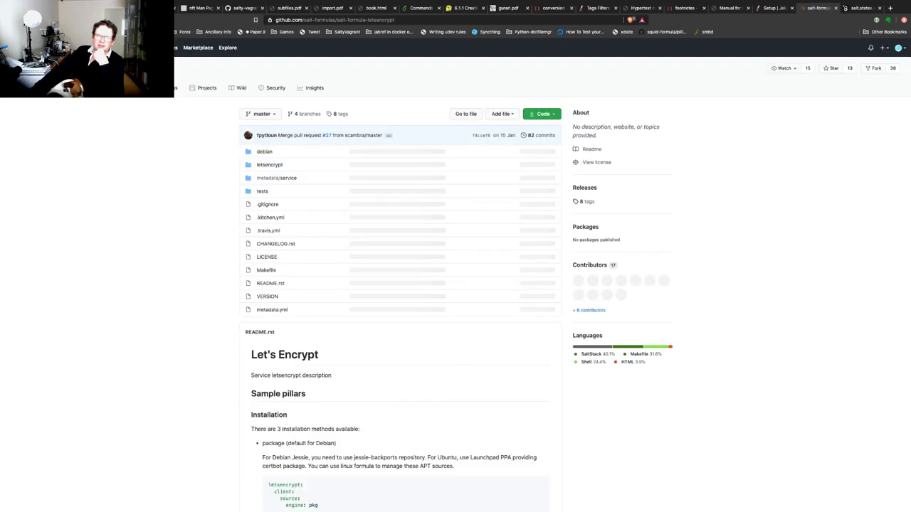
scroll(455, 284, "down", 5)
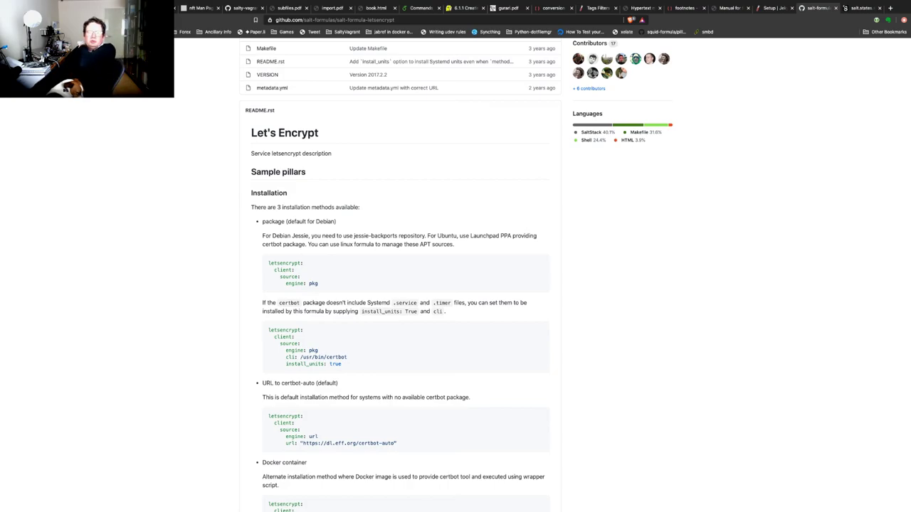
scroll(456, 285, "up", 5)
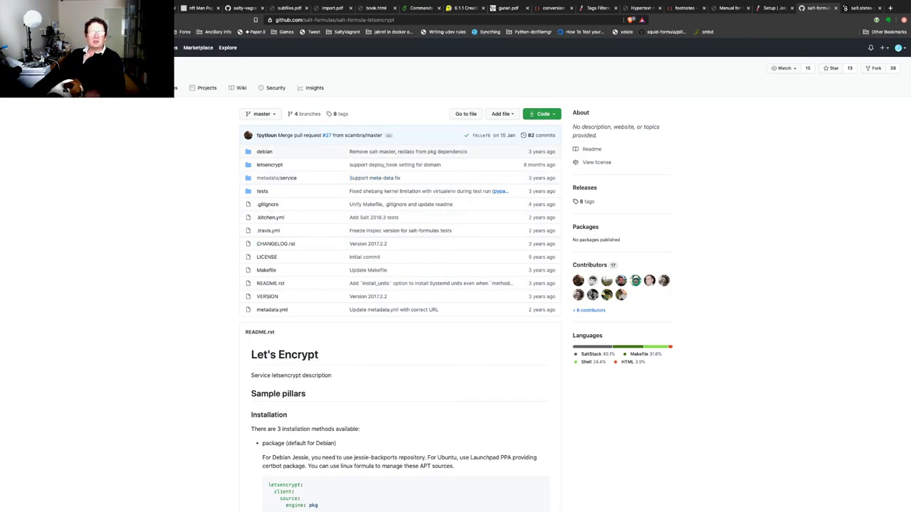
Copy the repository's HTTPS clone URL and, in the terminal, clone it with git into /srv/formula
left_click(541, 114)
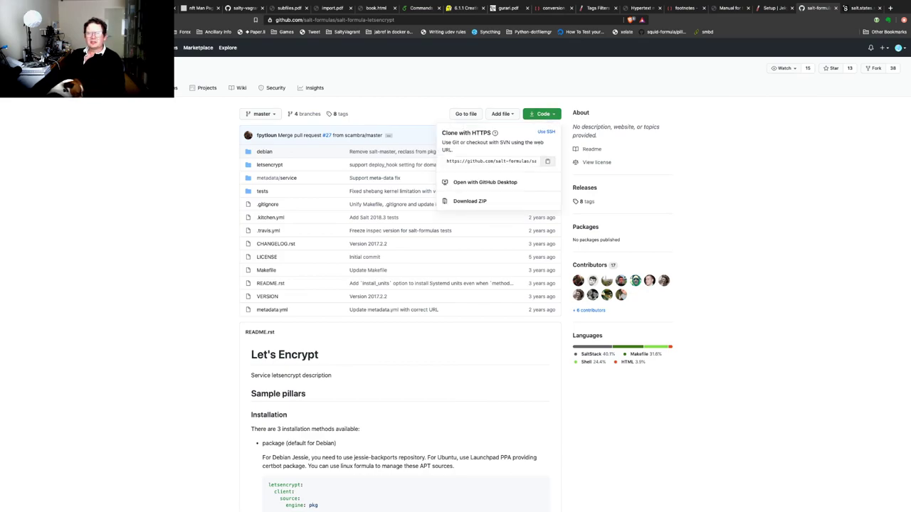
left_click(548, 160)
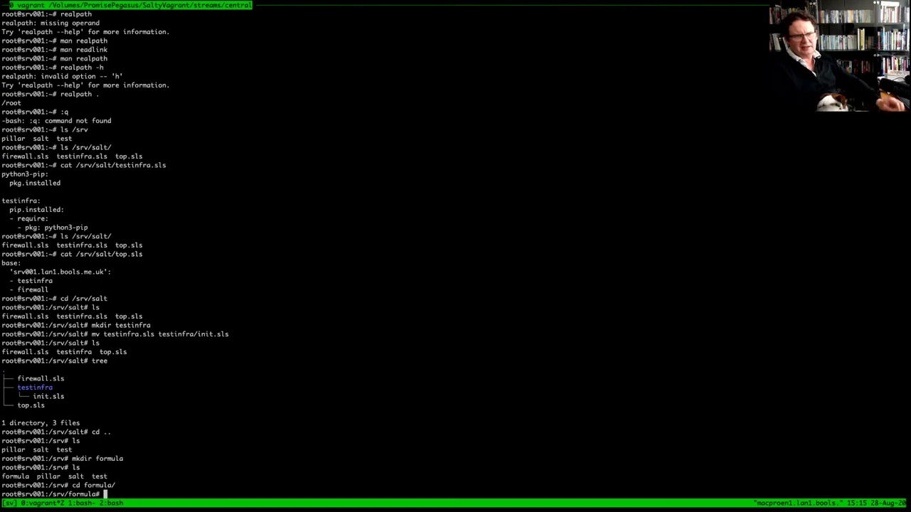
type("git ")
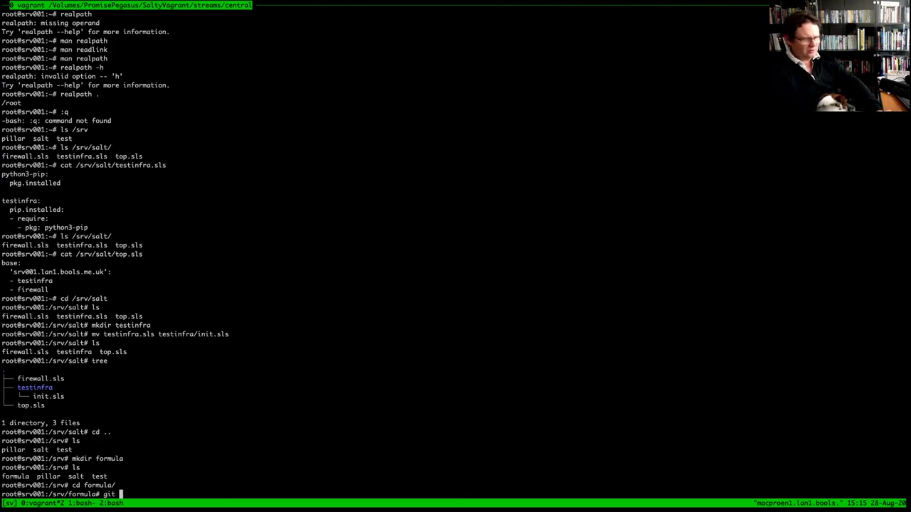
type("clone")
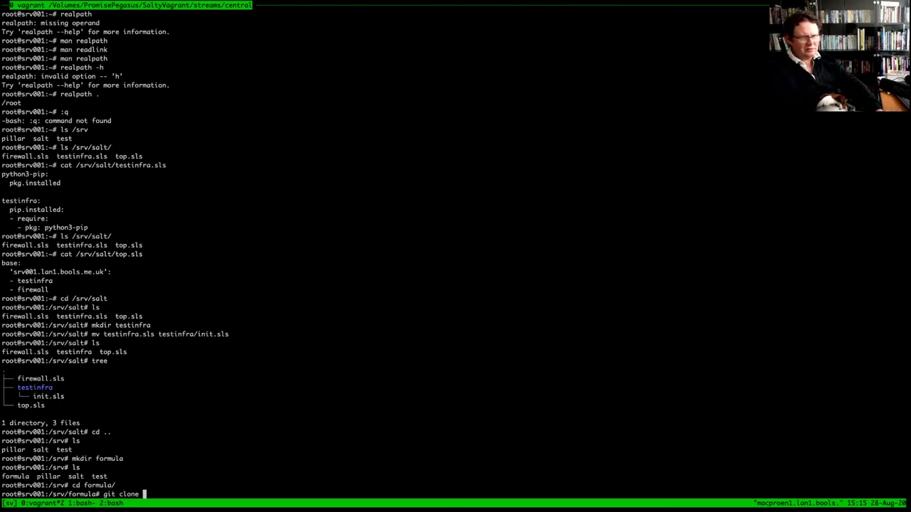
type("https://github.com/salt-formulas/salt-formula-letsencrypt.git")
key("Return")
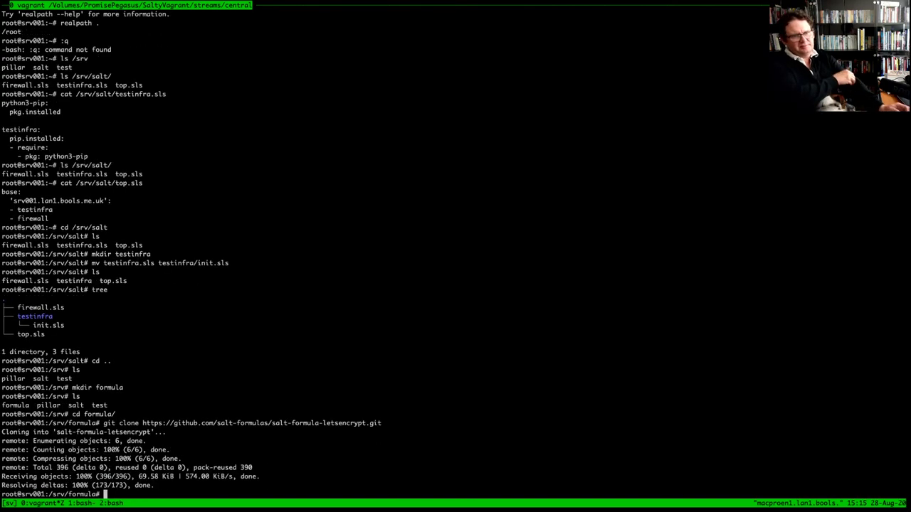
List the contents of /srv/formula and display the directory tree of its parent folder /srv
type("ls")
key("Return")
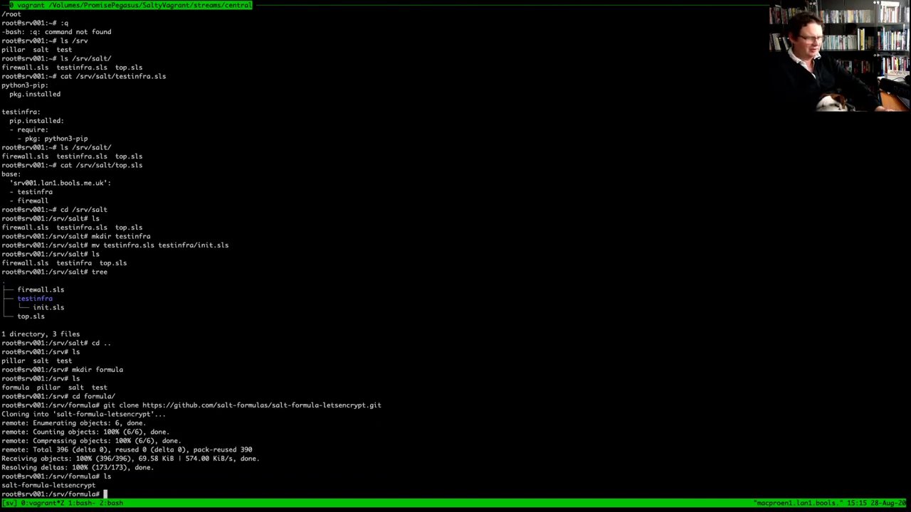
type("tree ")
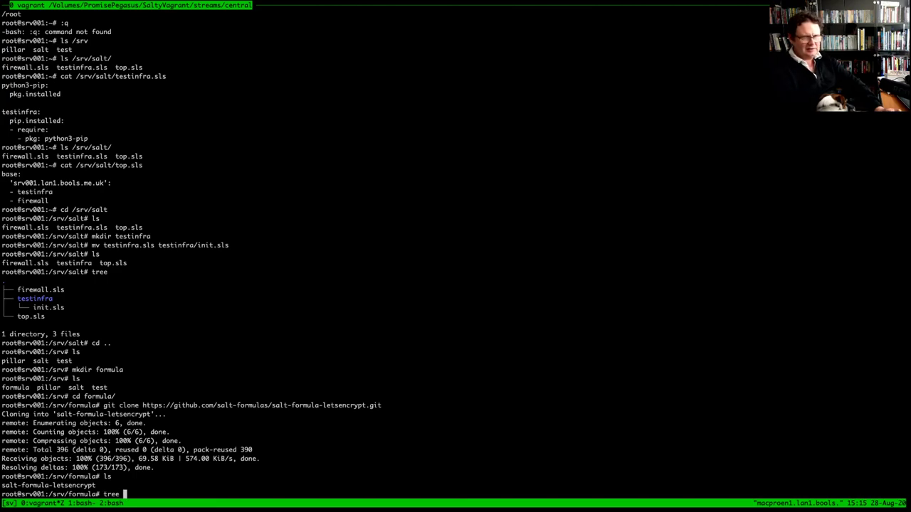
type("..")
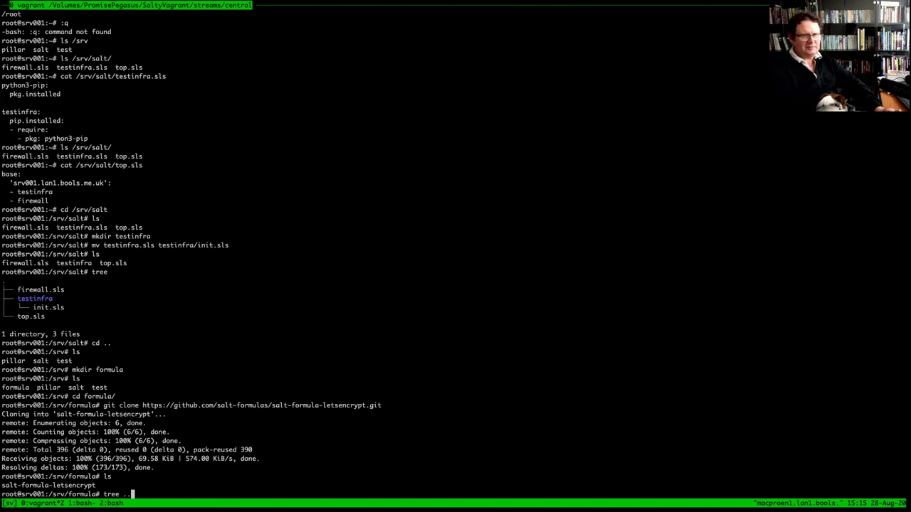
key("Return")
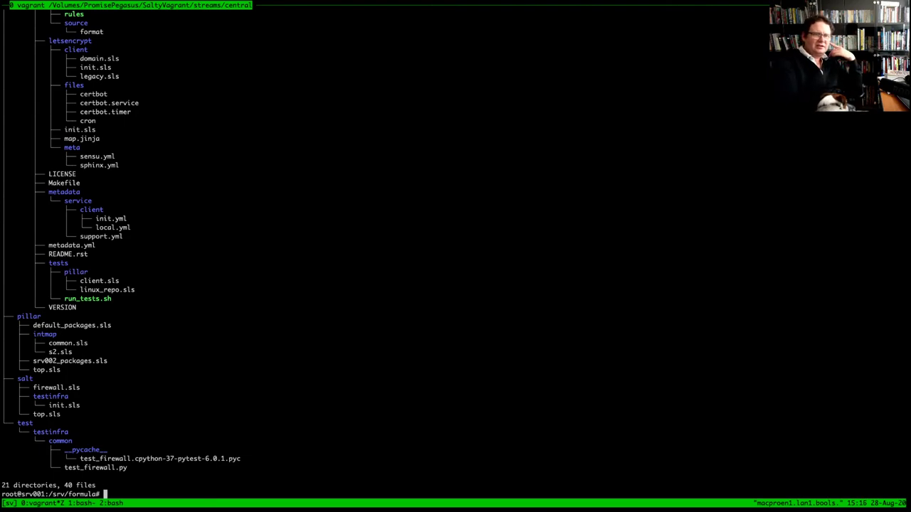
scroll(456, 256, "up", 2)
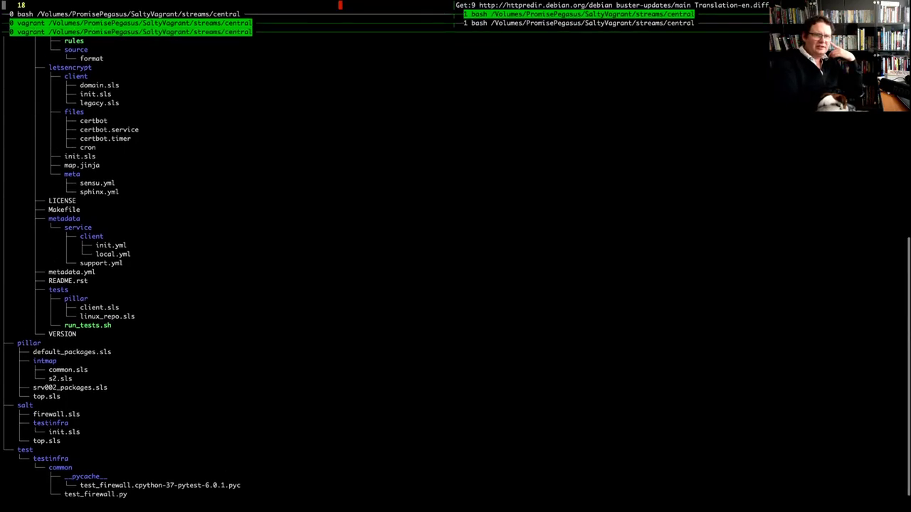
scroll(456, 256, "down", 2)
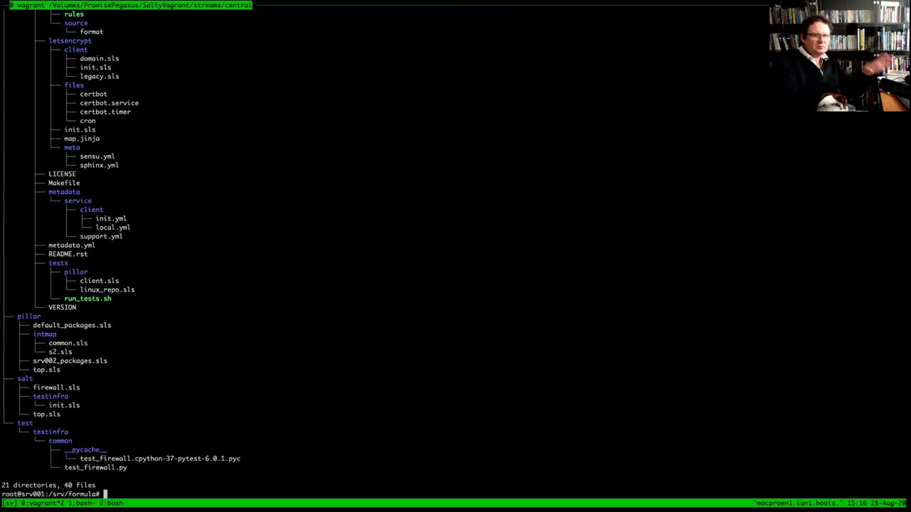
Display the directory tree of the current folder, /srv/formula, only
key("Up")
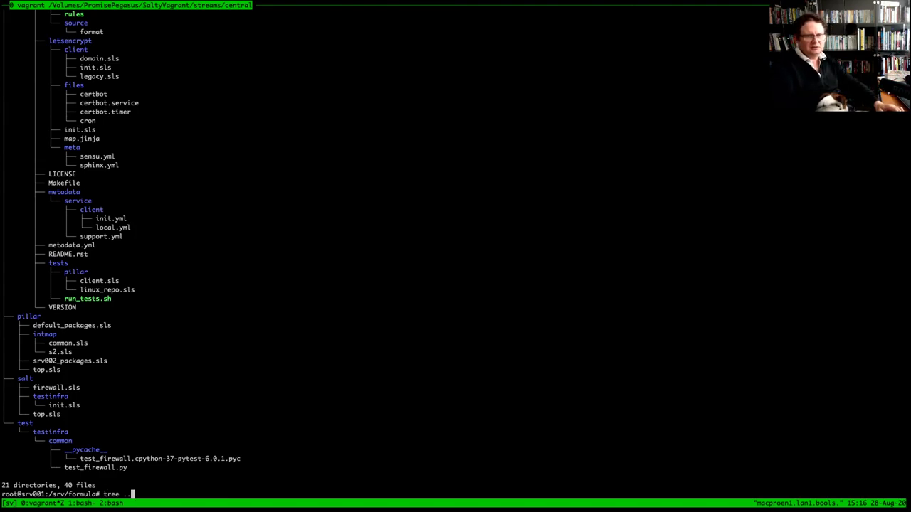
key("BackSpace")
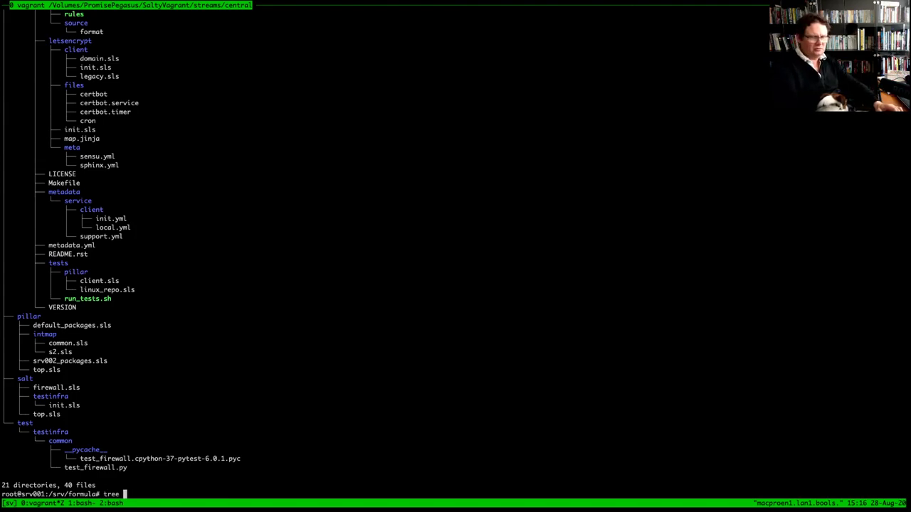
key("Return")
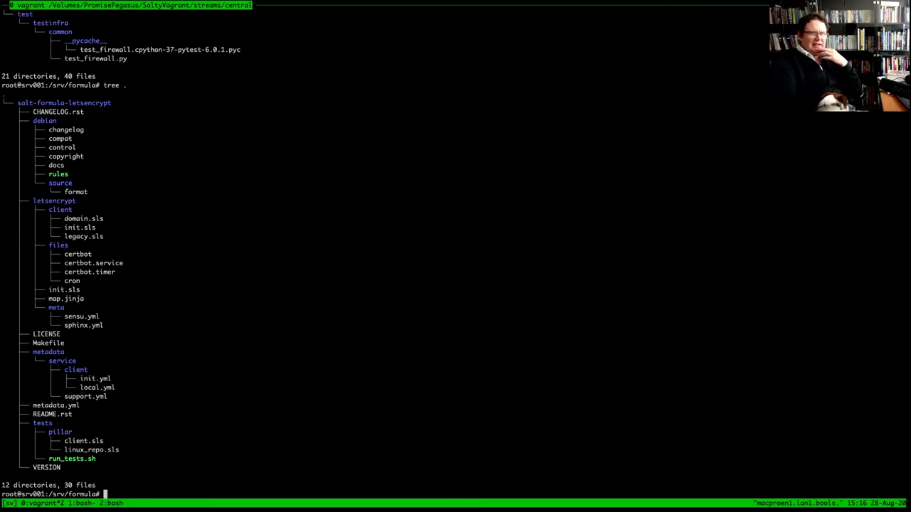
Examine the letsencrypt folder in the tree, highlighting its client subfolder and the init.sls files at both levels
left_click_drag(33, 200, 712, 326)
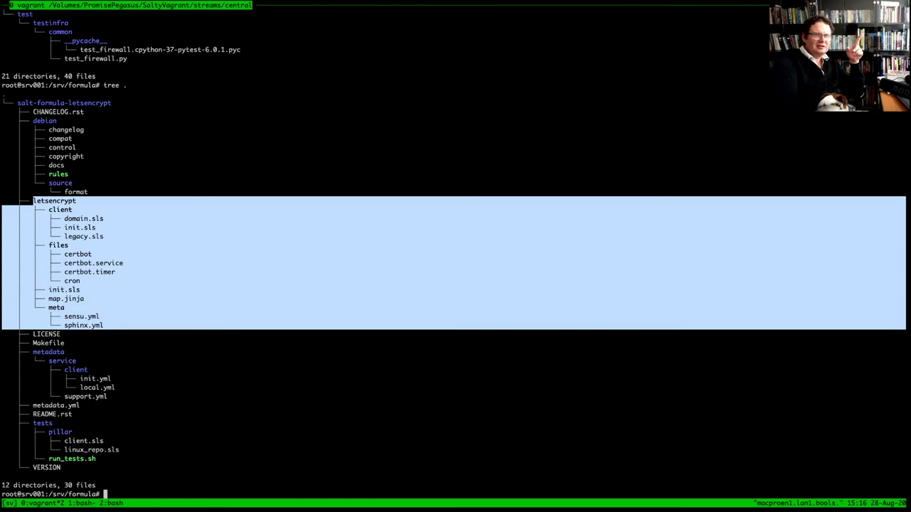
left_click_drag(72, 183, 905, 183)
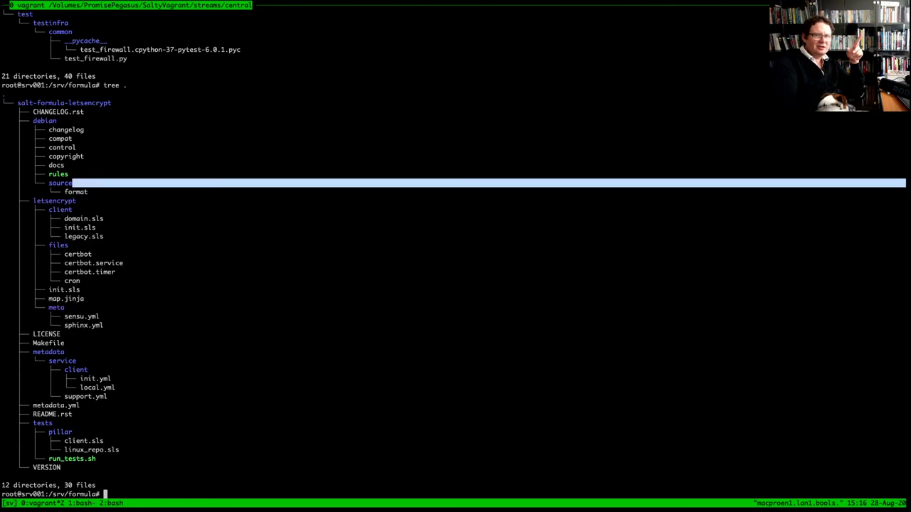
double_click(54, 201)
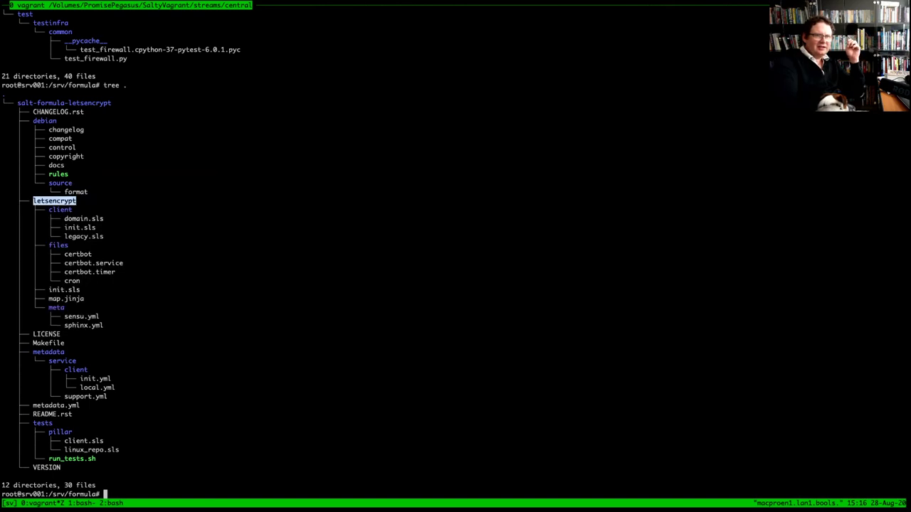
double_click(64, 289)
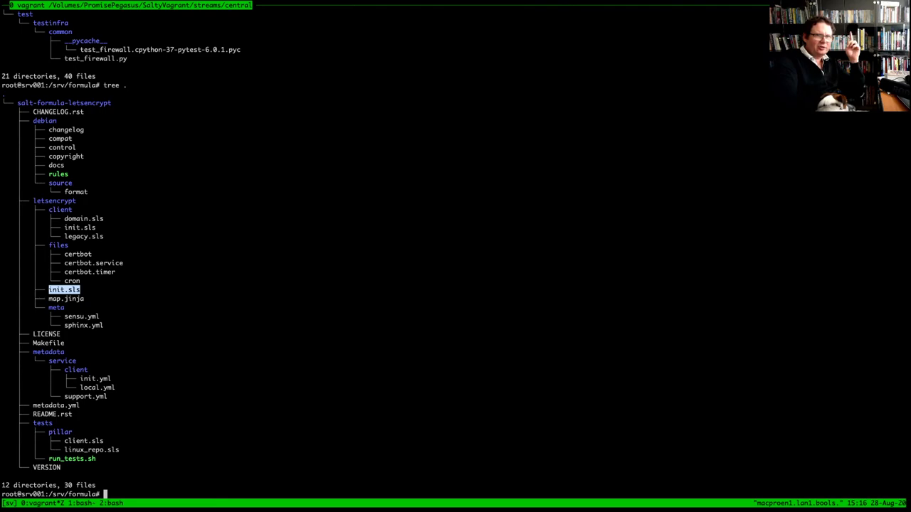
double_click(55, 201)
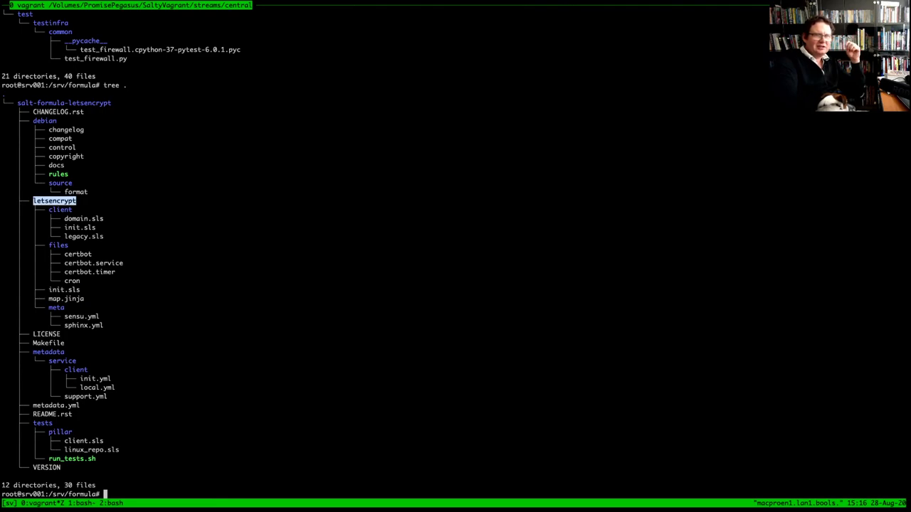
double_click(79, 227)
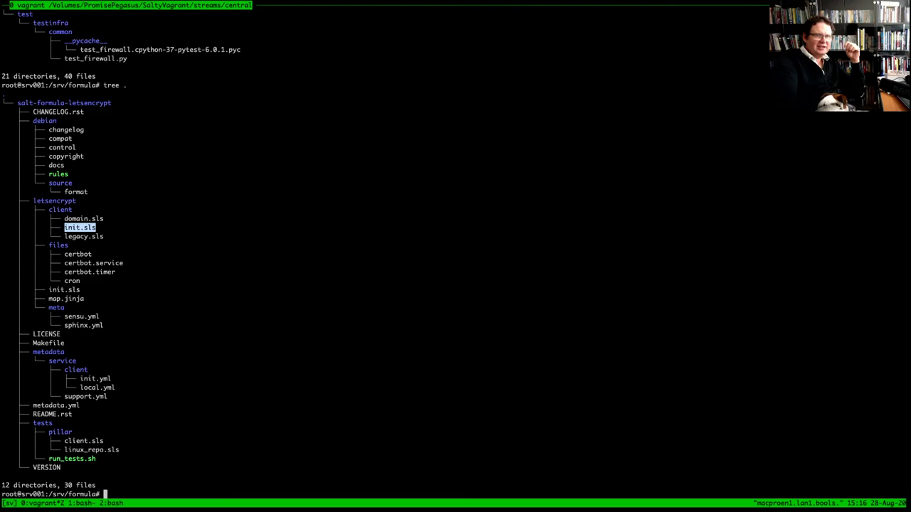
double_click(54, 201)
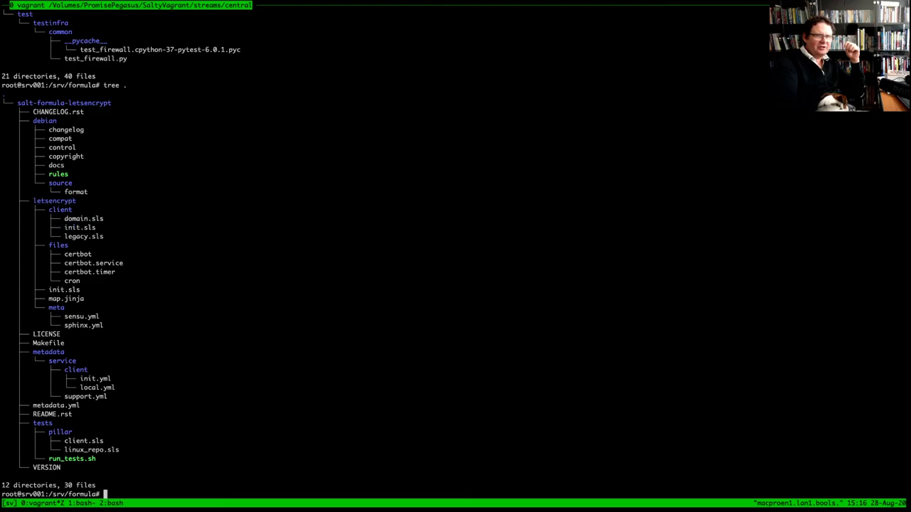
double_click(60, 210)
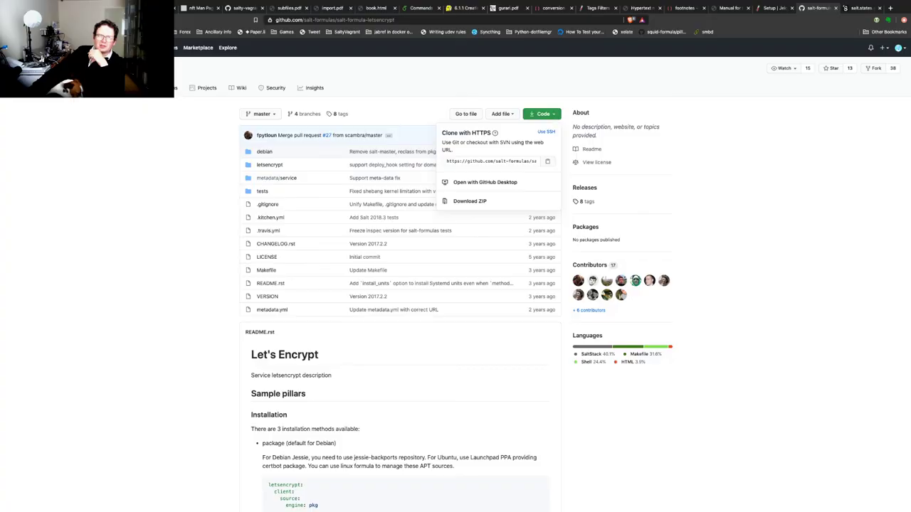
Switch to the GitHub page in the browser and read the README's sample pillars for installation, usage and legacy configuration
scroll(456, 284, "down", 5)
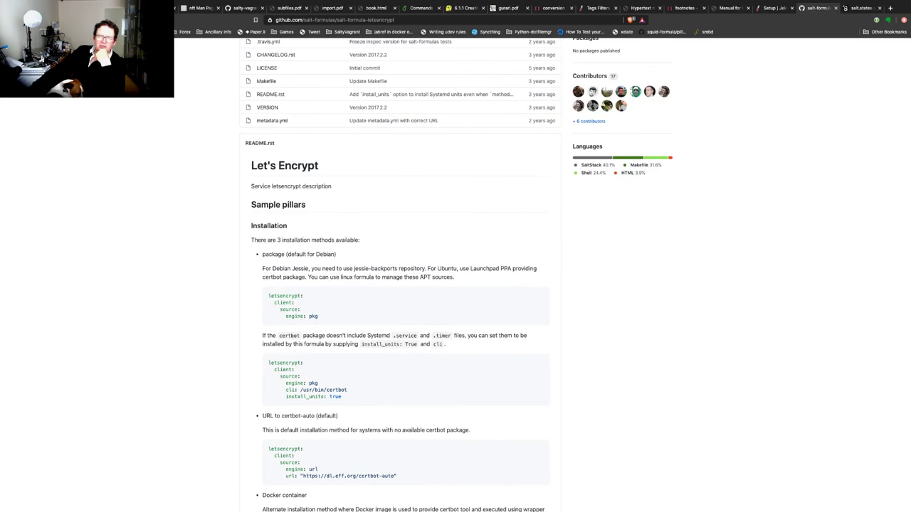
scroll(455, 284, "down", 3)
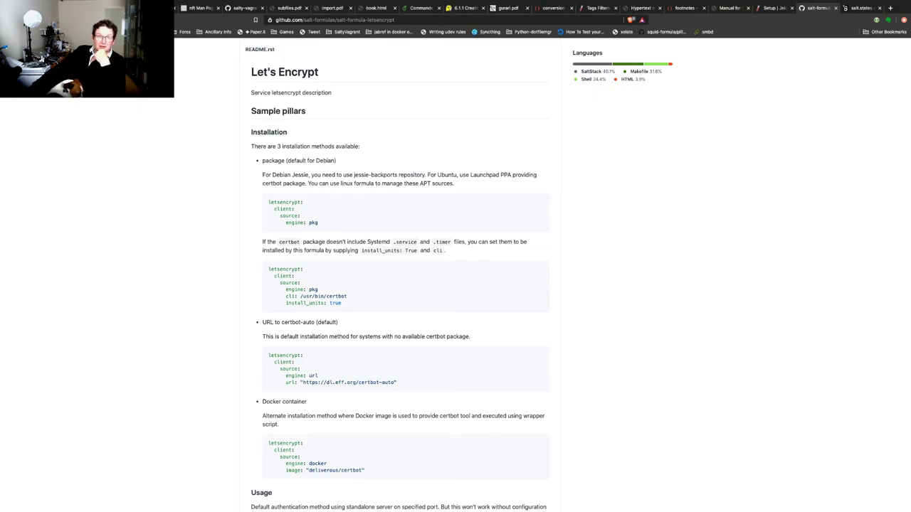
scroll(455, 285, "down", 5)
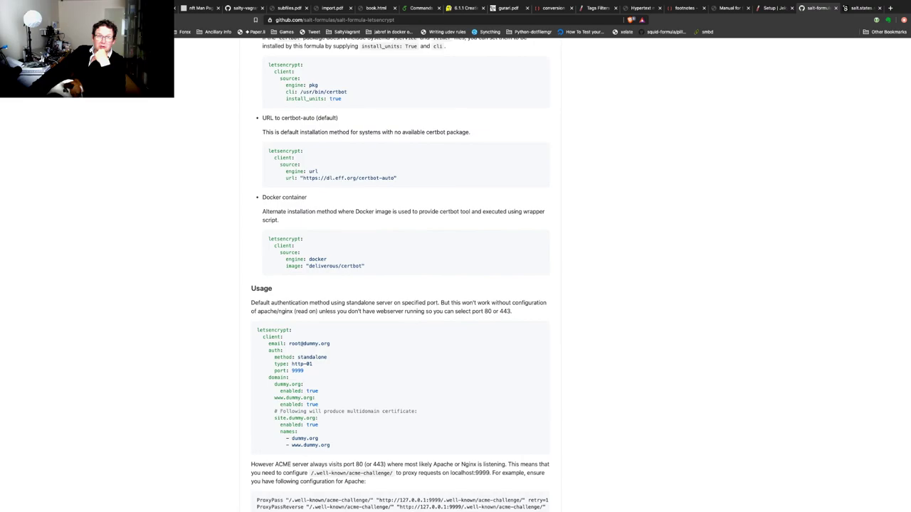
scroll(400, 285, "down", 4)
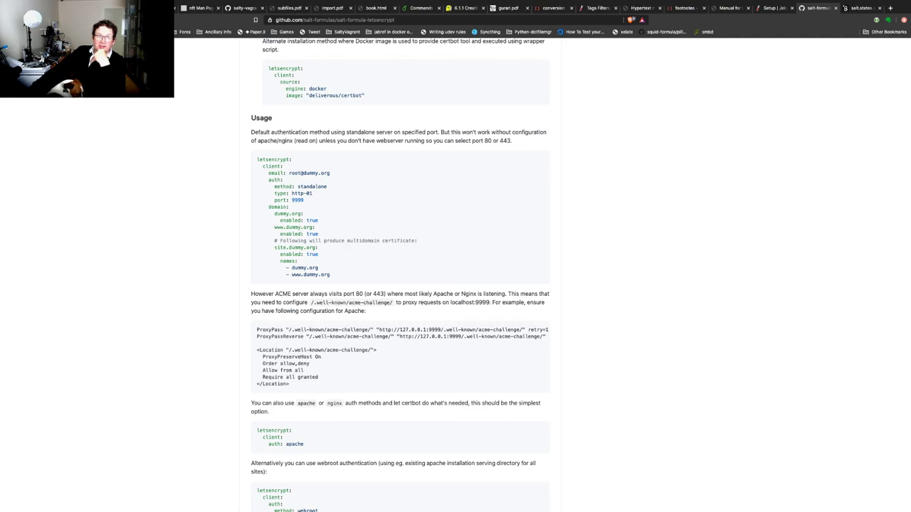
scroll(400, 285, "down", 9)
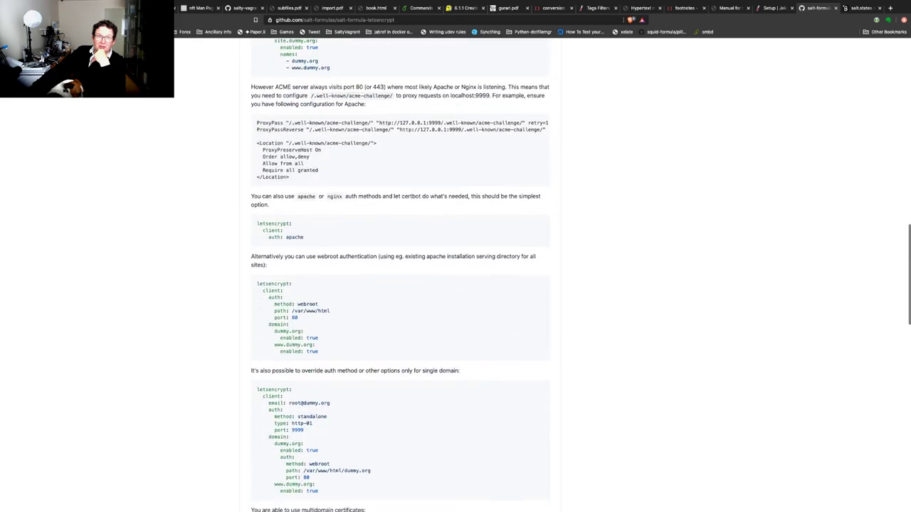
scroll(400, 285, "down", 1)
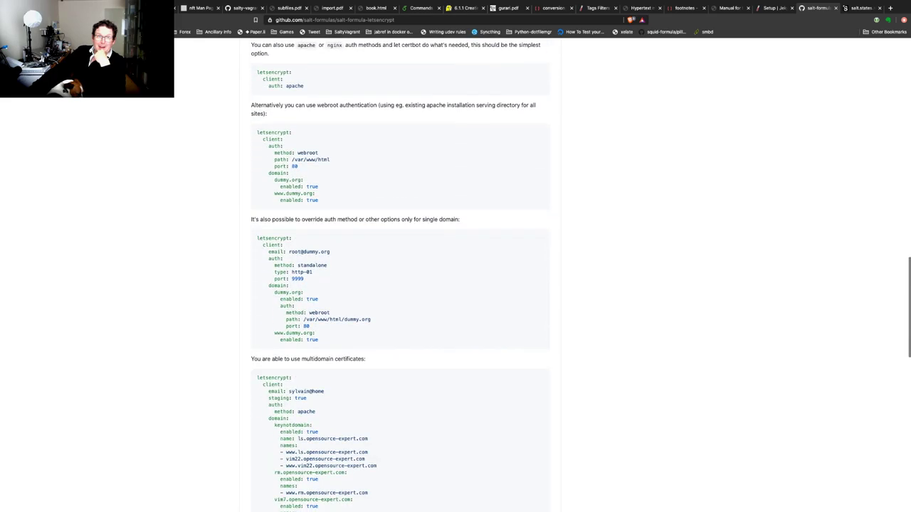
scroll(400, 284, "down", 6)
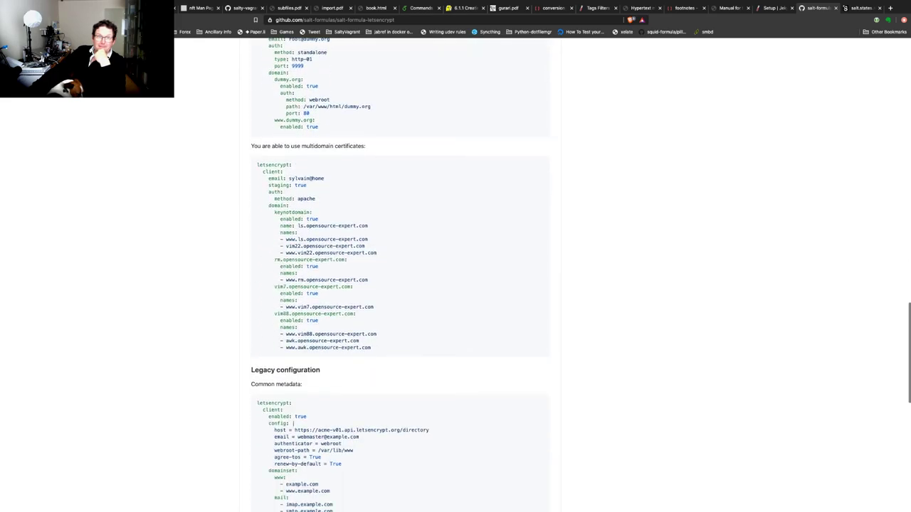
scroll(400, 285, "down", 10)
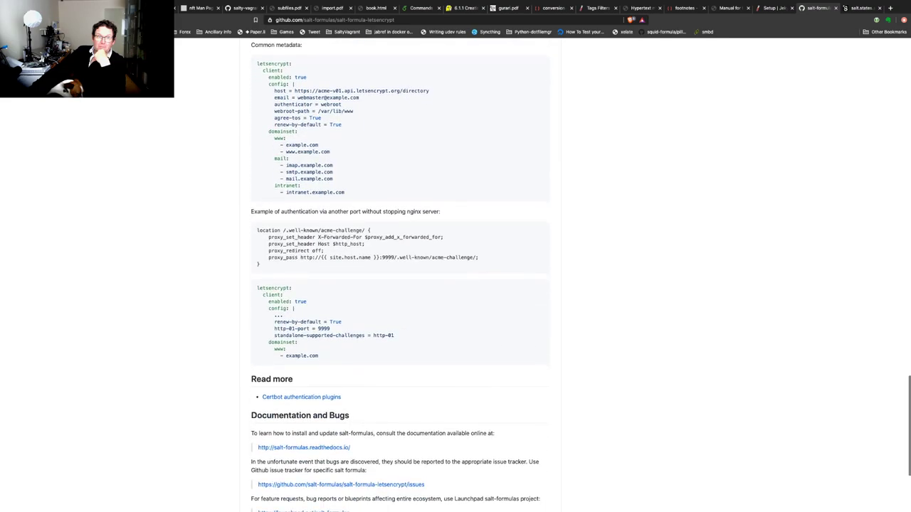
Read the README's remaining domainset and alternate-port authentication examples, and return to the Installation section
scroll(400, 285, "down", 4)
scroll(400, 285, "up", 20)
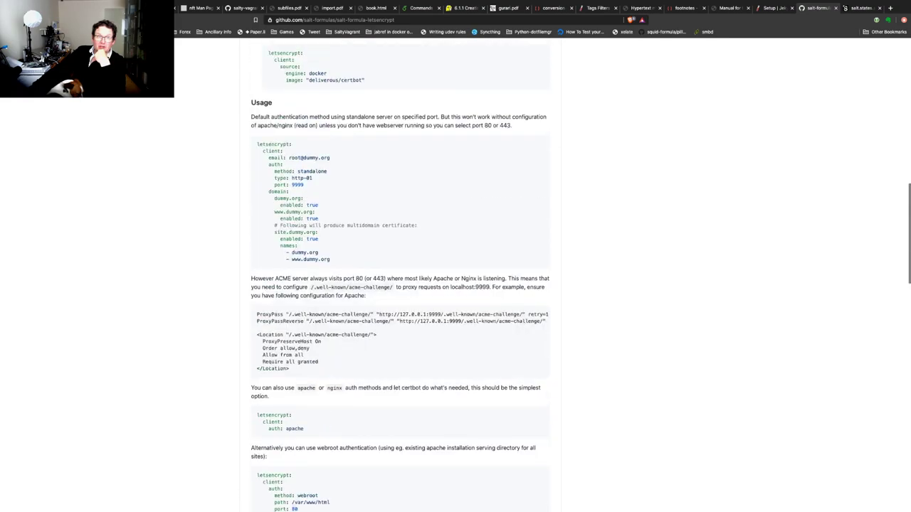
scroll(400, 285, "up", 18)
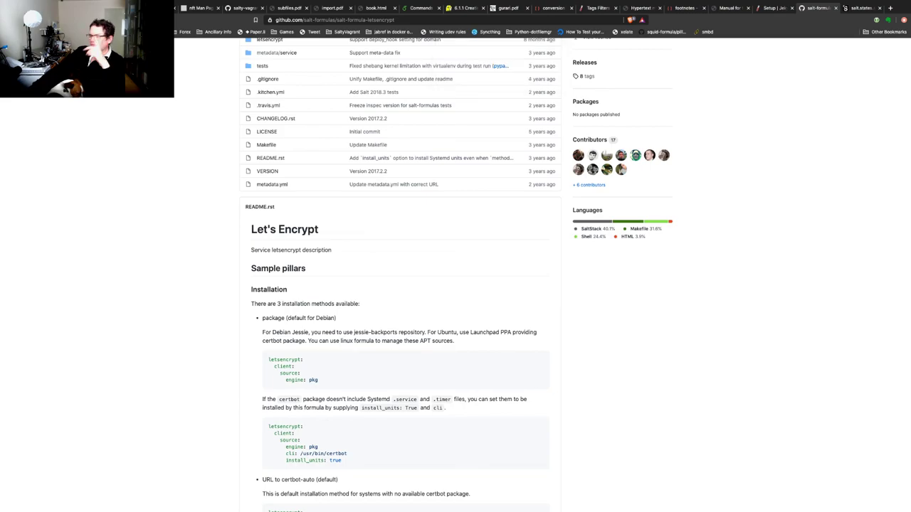
Switch to the terminal, change to the /srv/salt directory and list its contents
key("alt+Tab")
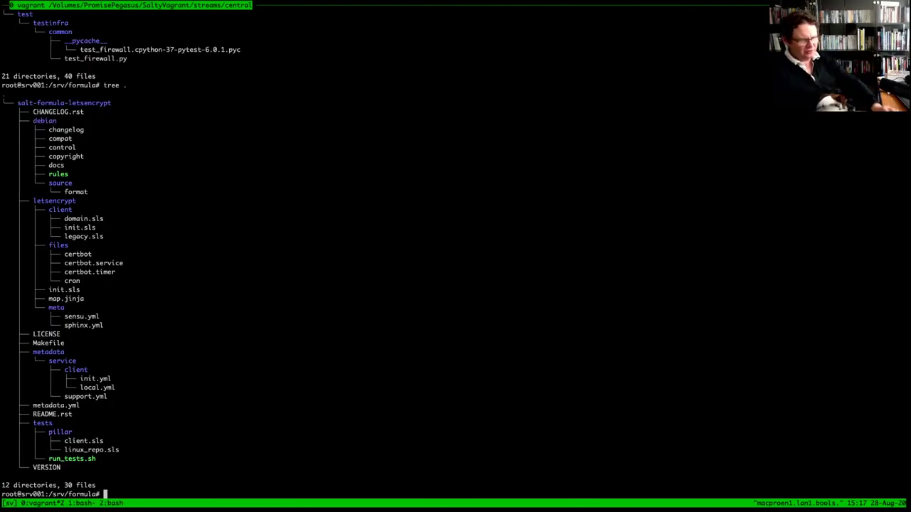
type("cd ")
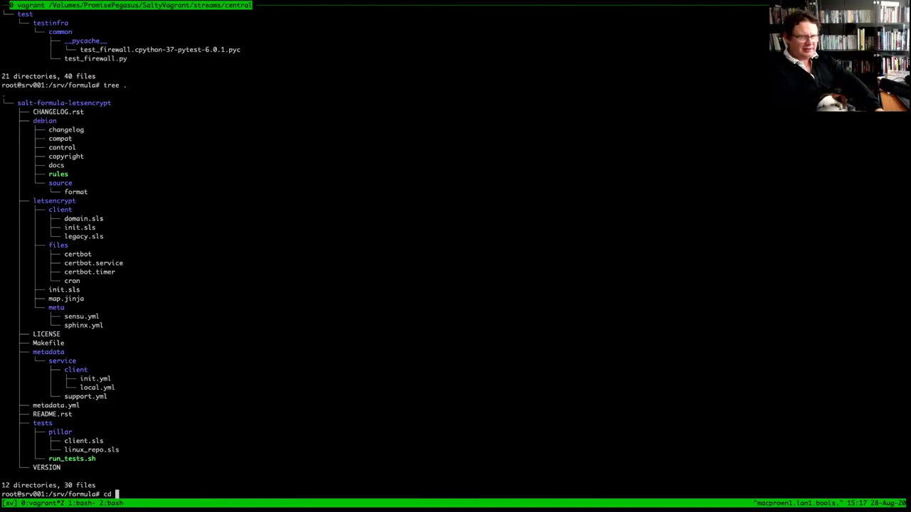
type("..")
key("Return")
type("cd")
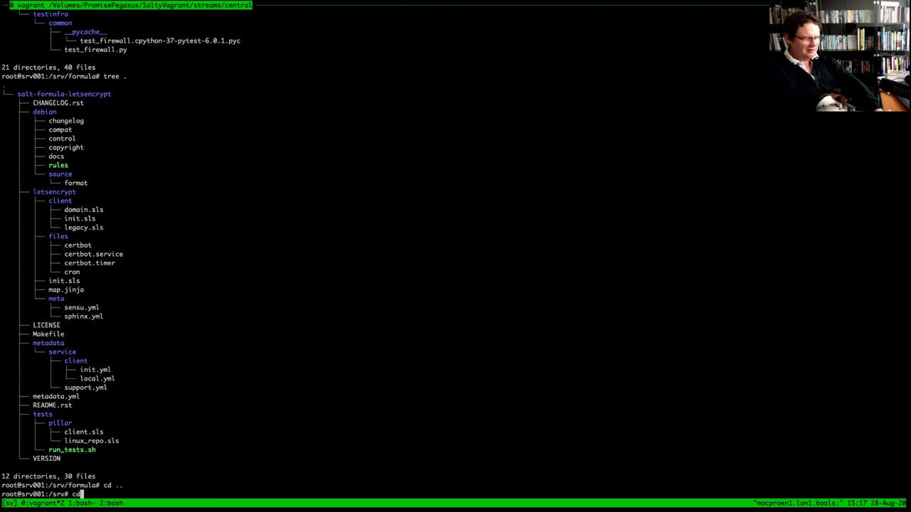
type(" salt/")
key("Return")
type("ls")
key("Return")
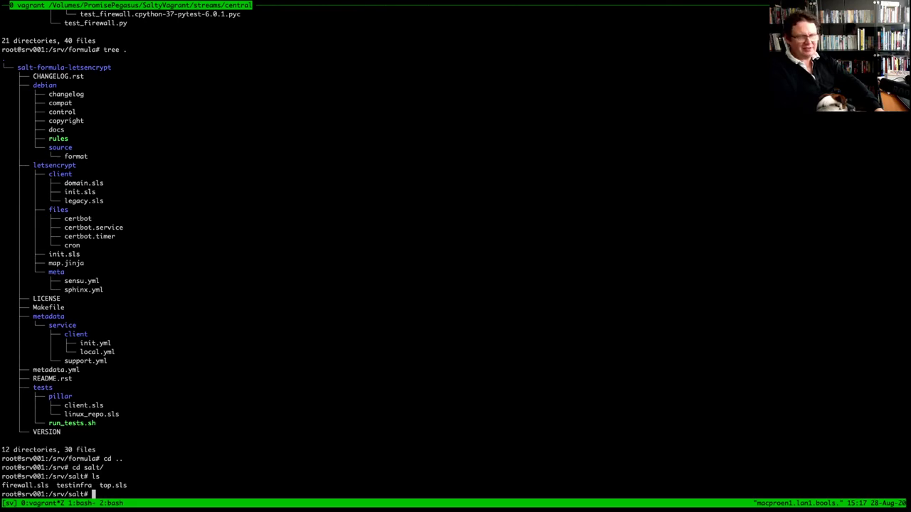
Open top.sls in vi and add a letsencrypt entry below firewall in the srv001 host's state list
type("vim top.sls")
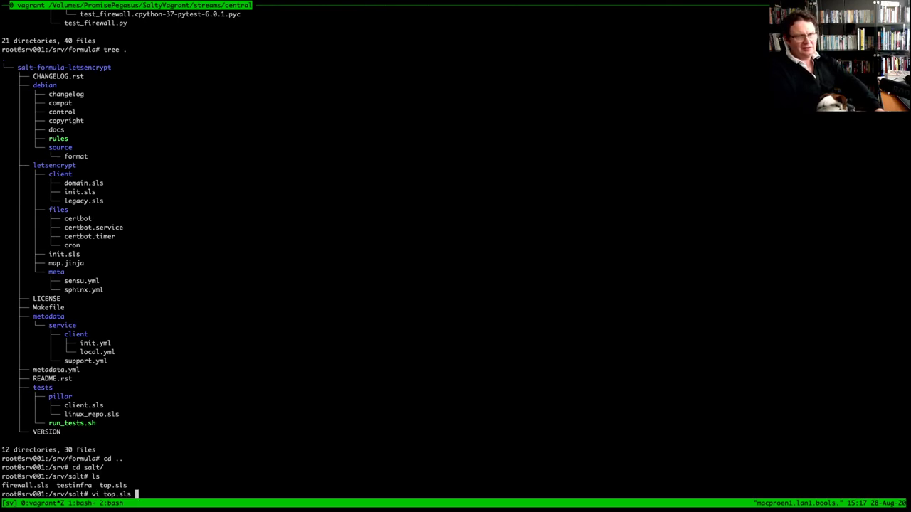
key("Return")
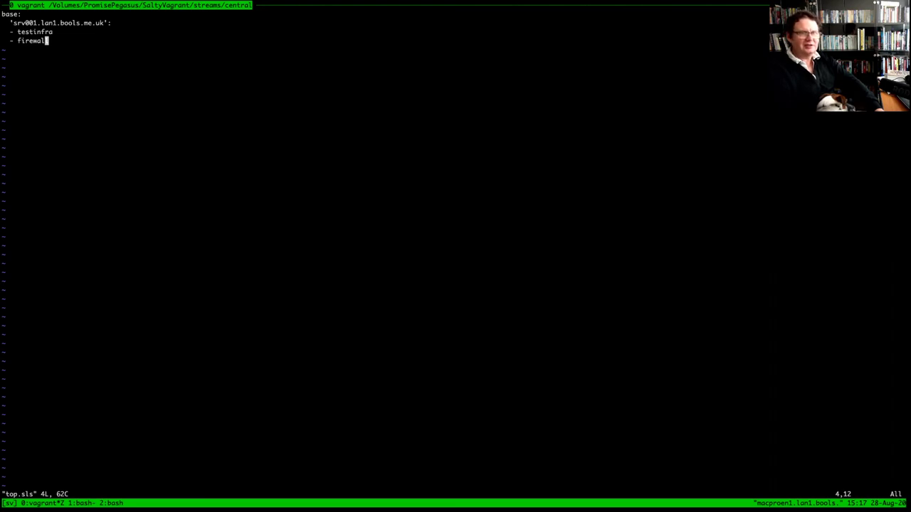
type("o  -")
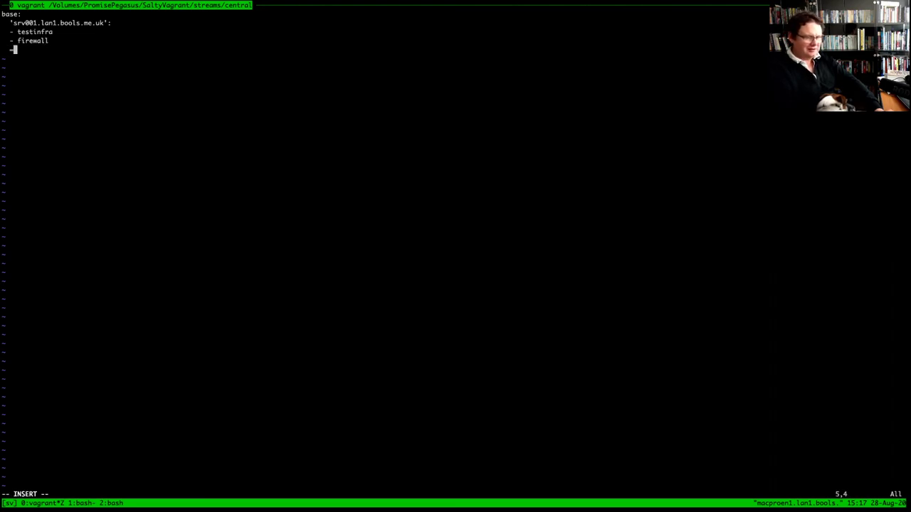
type(" lets")
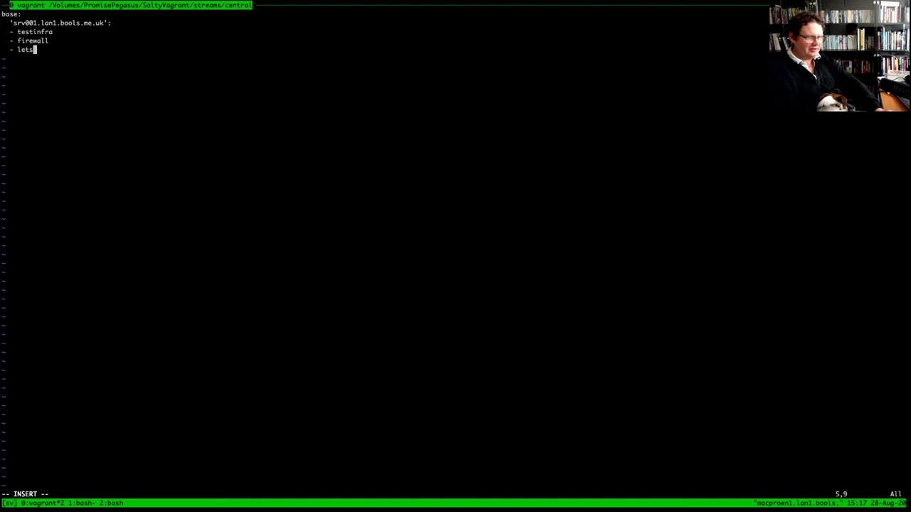
type("encrypt")
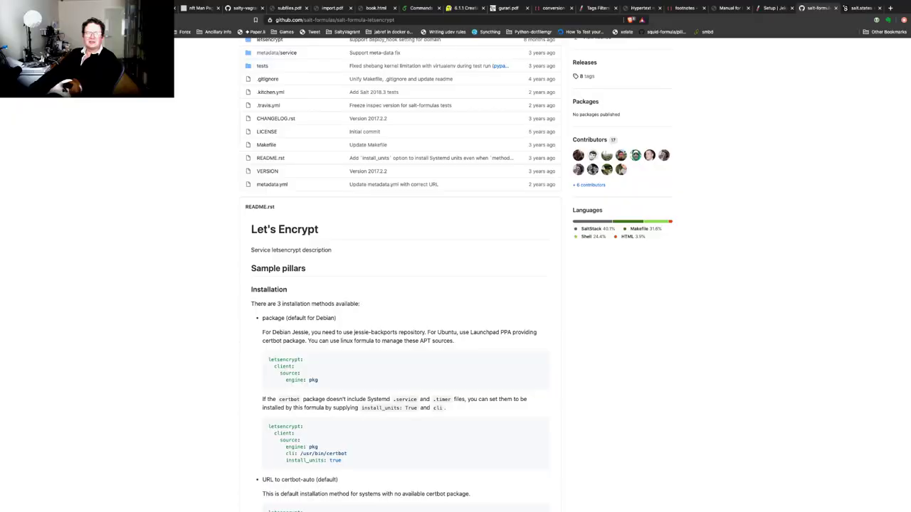
Switch to the GitHub repository, open its letsencrypt folder, highlight the folder name in the path, and return to the terminal
scroll(456, 277, "up", 3)
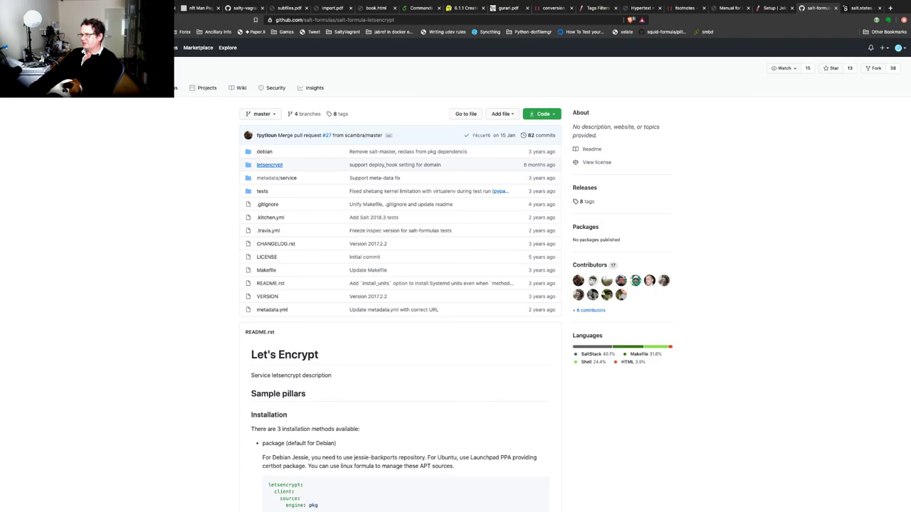
left_click(269, 164)
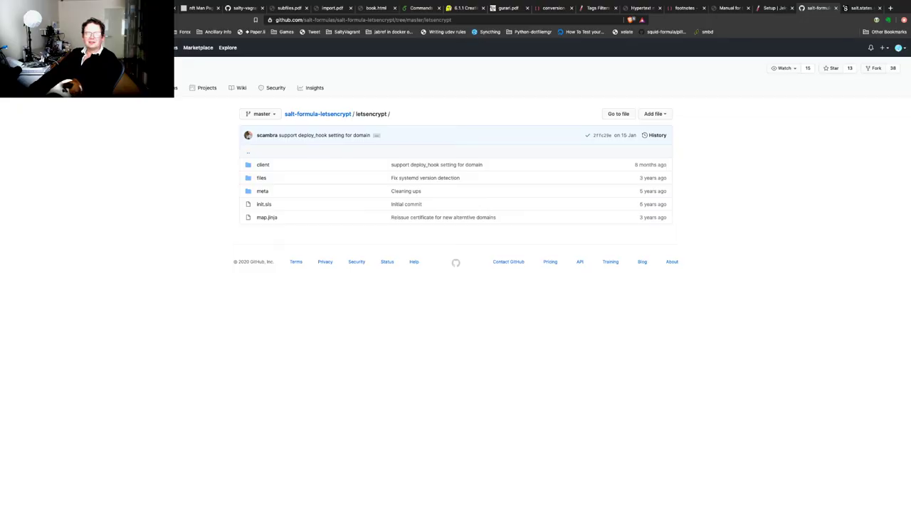
double_click(371, 114)
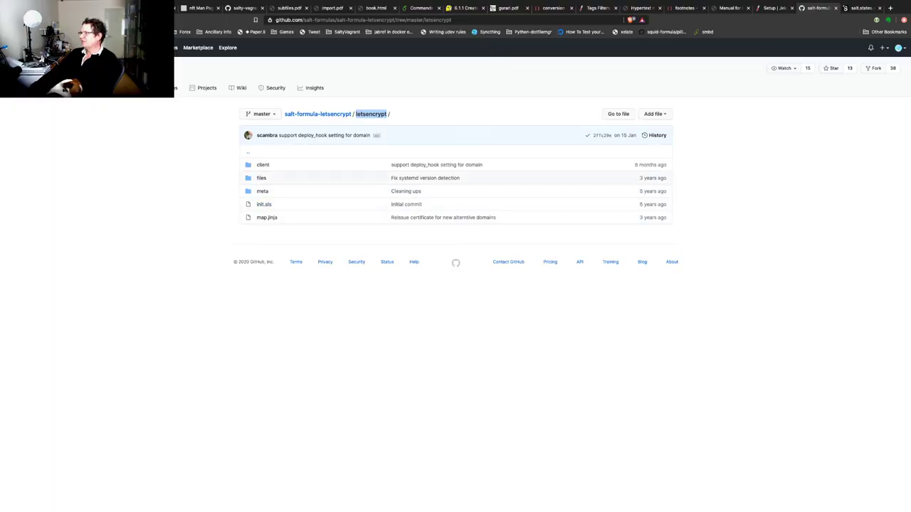
key("super+Tab")
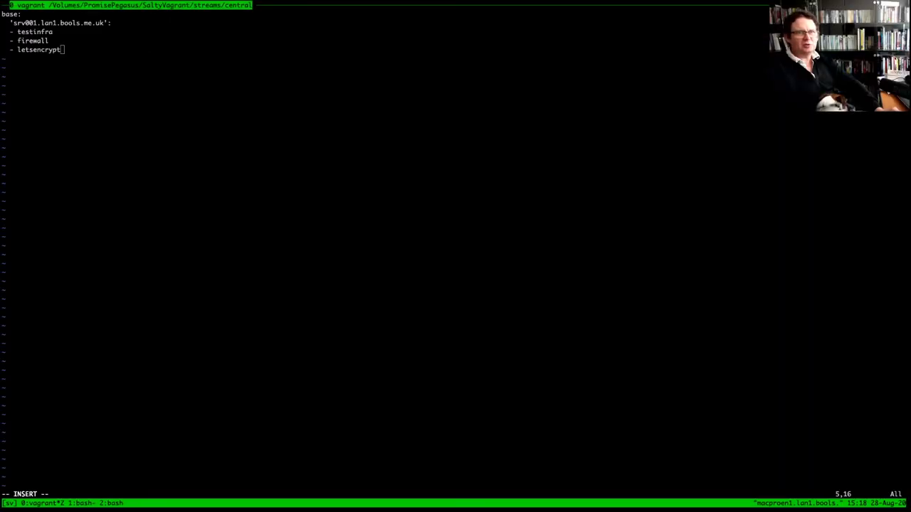
Save top.sls and quit the editor
key("Escape")
type(":w")
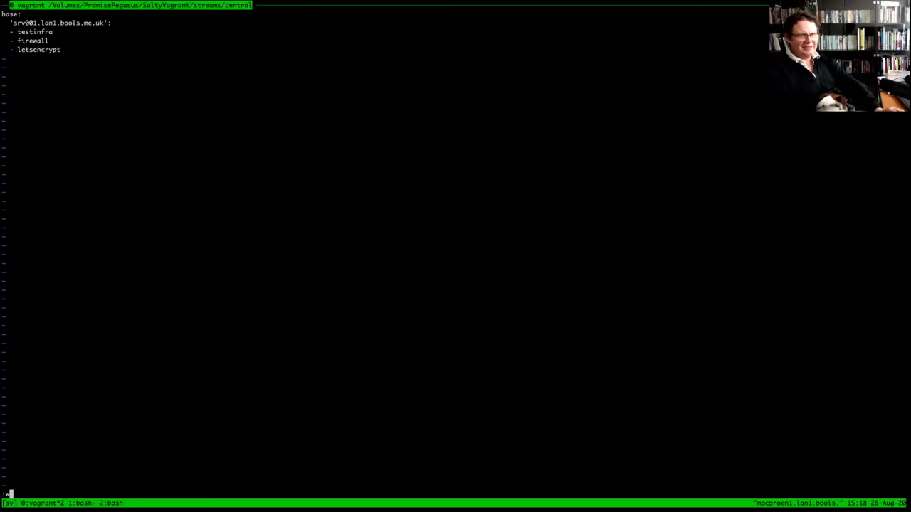
type("q")
key("Return")
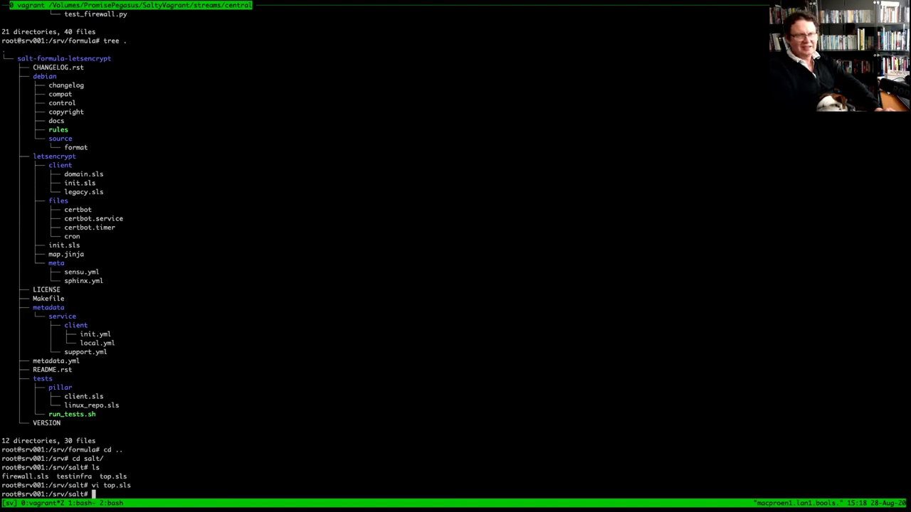
Reopen top.sls to review the states assigned to the srv001 host, and close it without editing
type("salt")
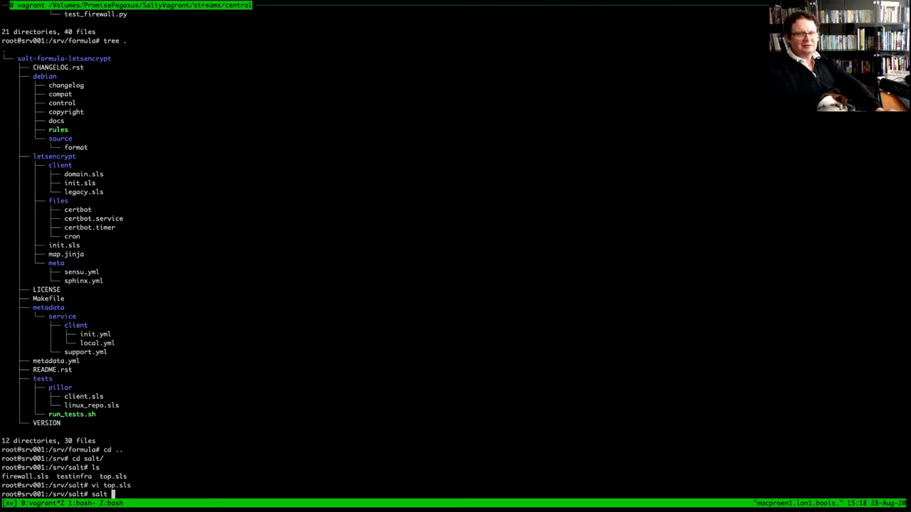
key("Up")
key("Return")
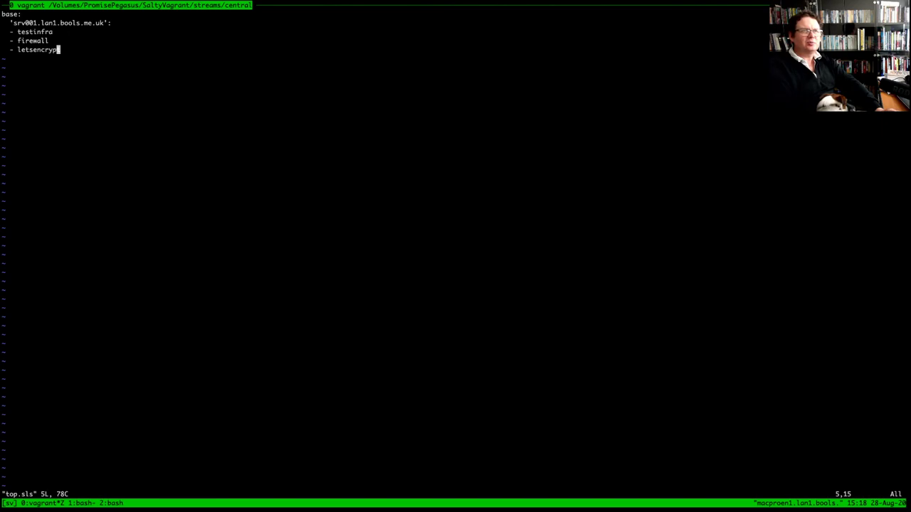
key("k")
key("k")
key("k")
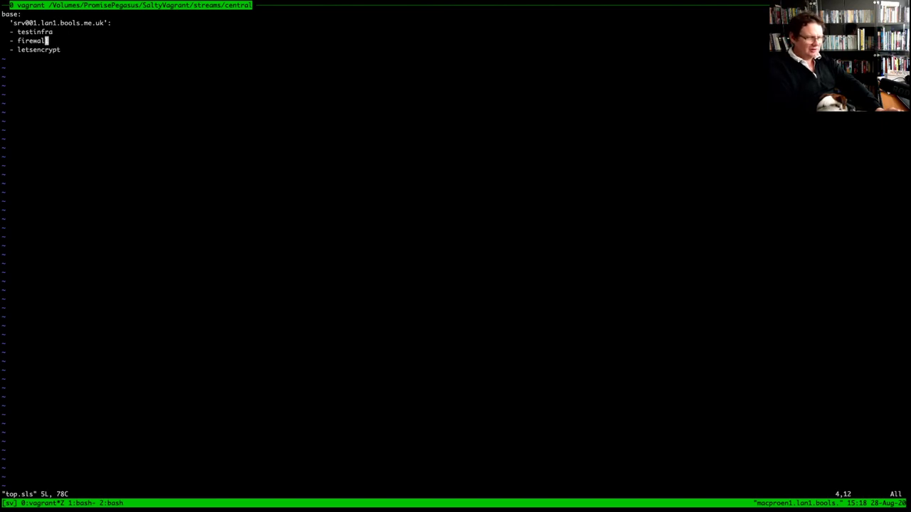
type(":q")
key("Return")
Dry-run the highstate with salt 'srv001*' state.highstate test=true and highlight the compile error line in the output
type("s")
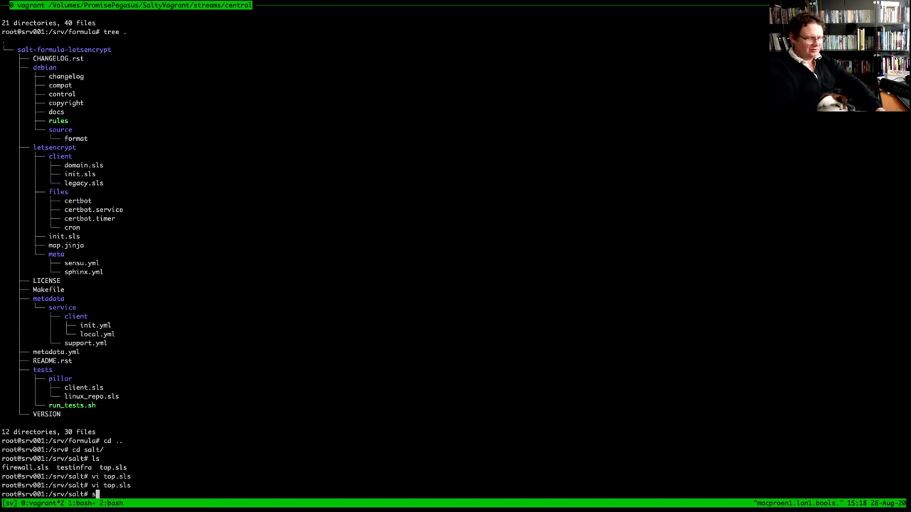
type("alt 'sr")
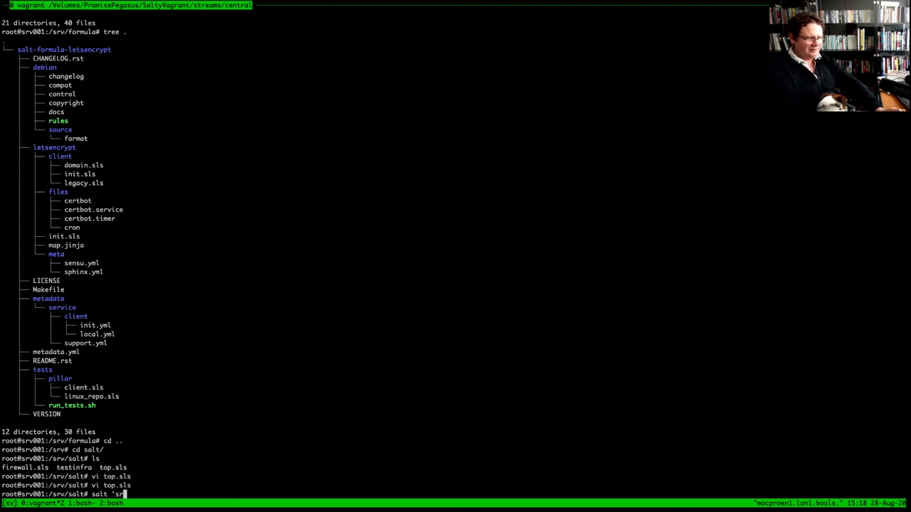
type("v001*'")
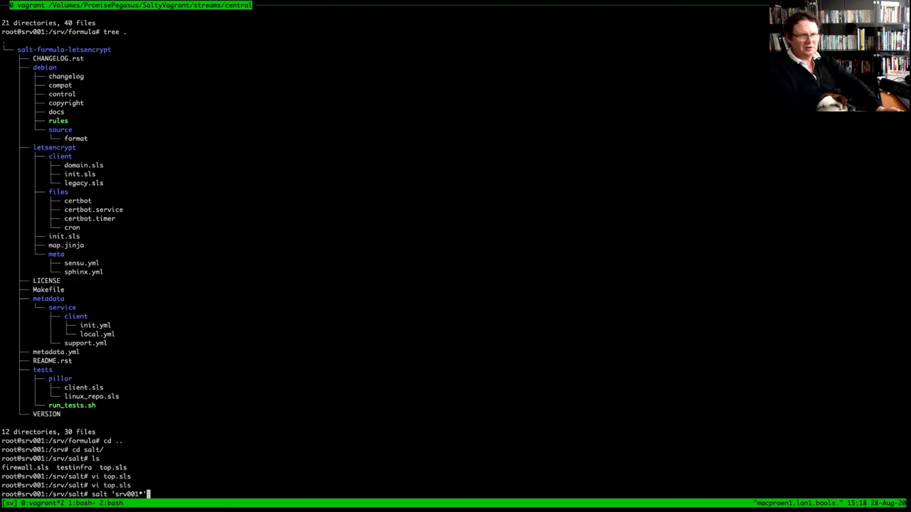
type(" state")
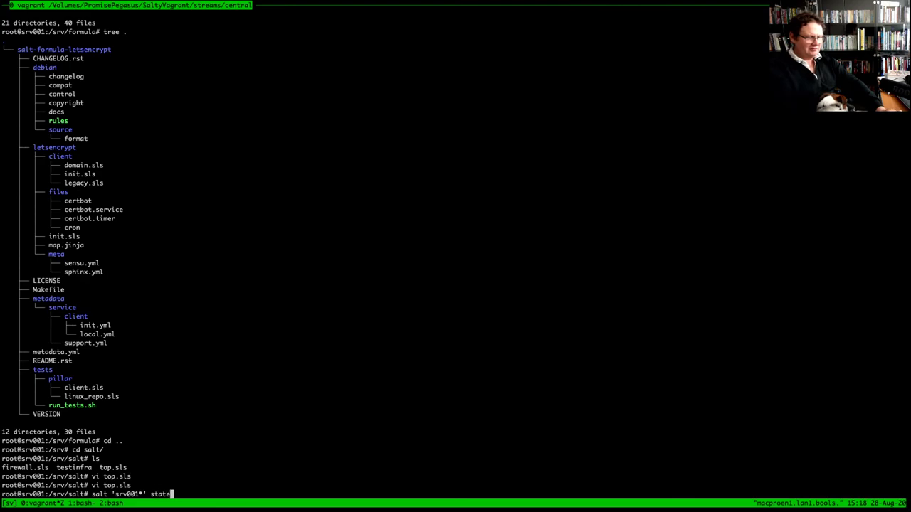
type(".highstate")
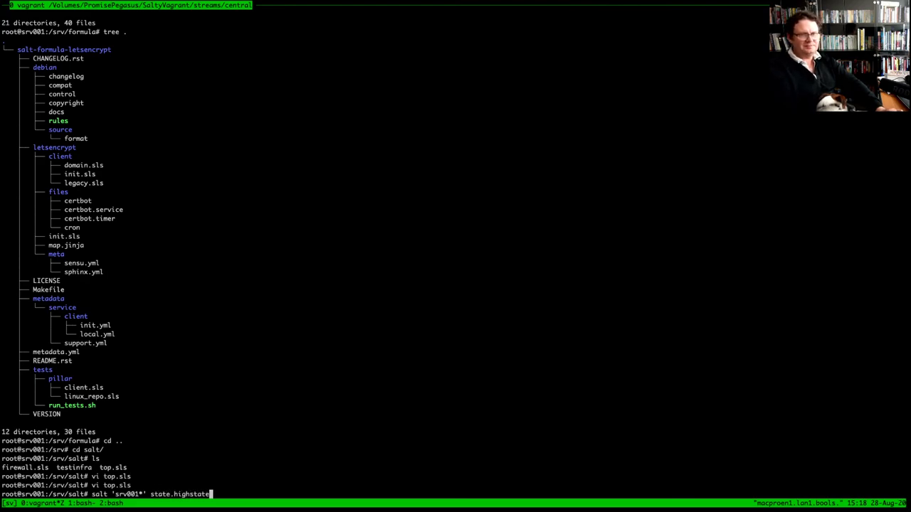
type(" test")
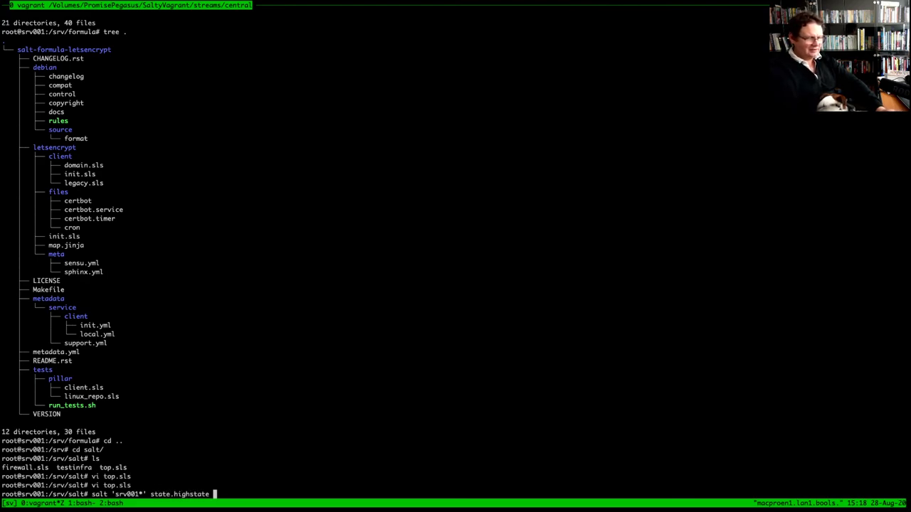
type("=true")
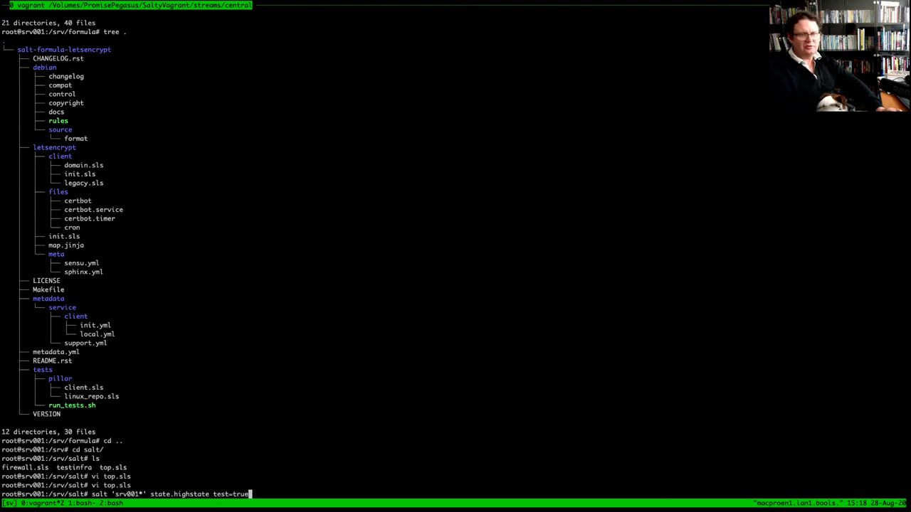
key("Return")
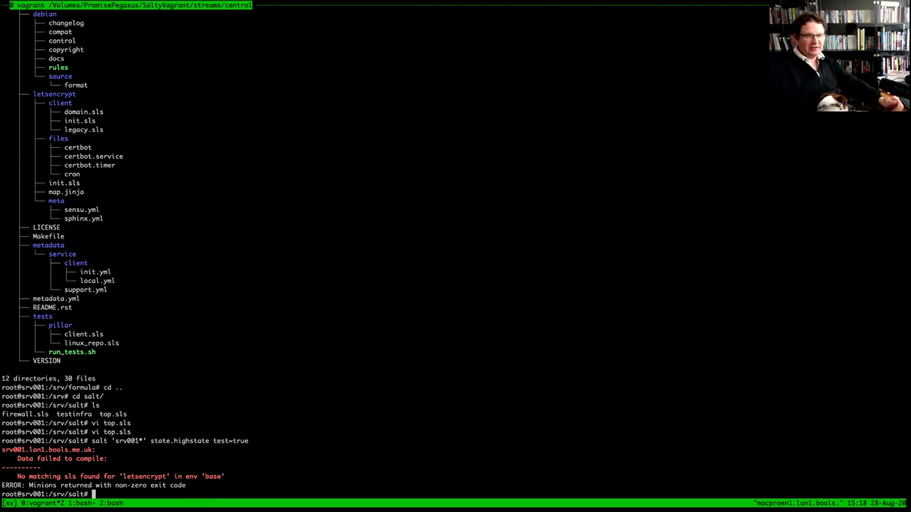
left_click_drag(224, 477, 29, 477)
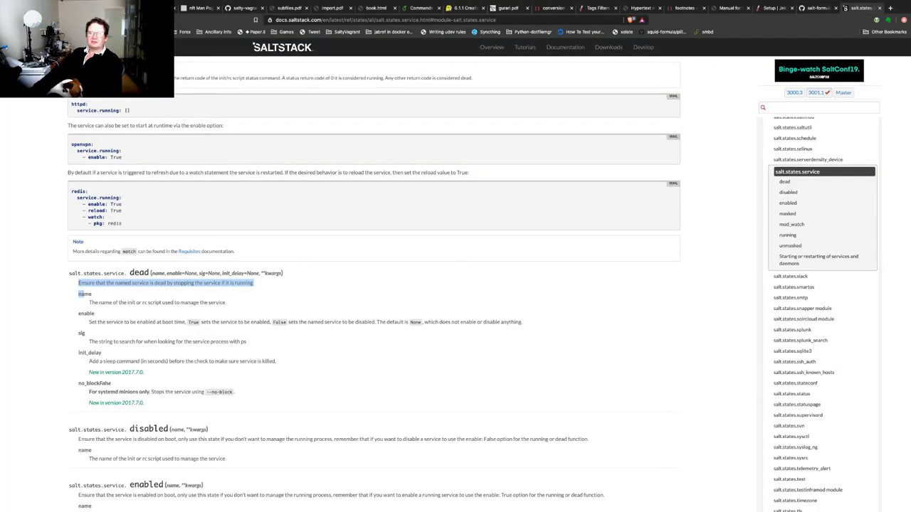
Switch to the SaltStack documentation in the browser and look through the Configuring the Salt Master page and its option index
scroll(374, 285, "up", 3)
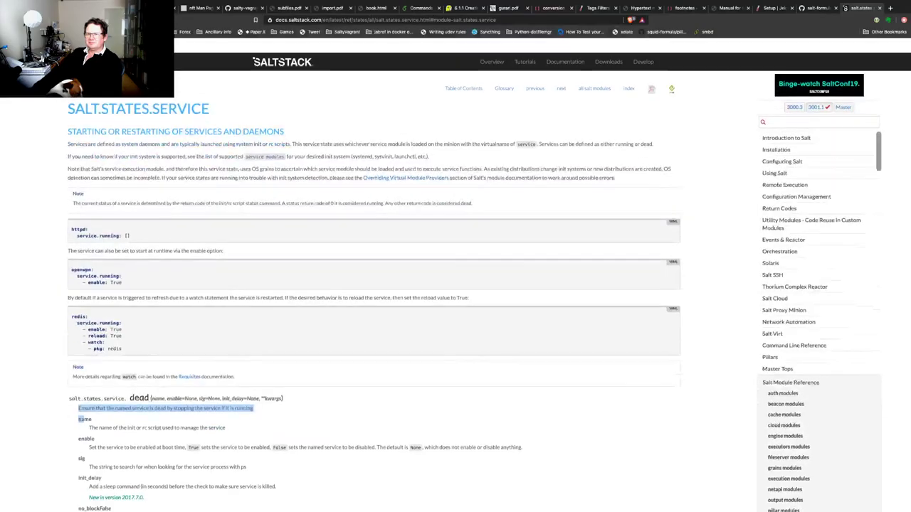
scroll(455, 285, "down", 1)
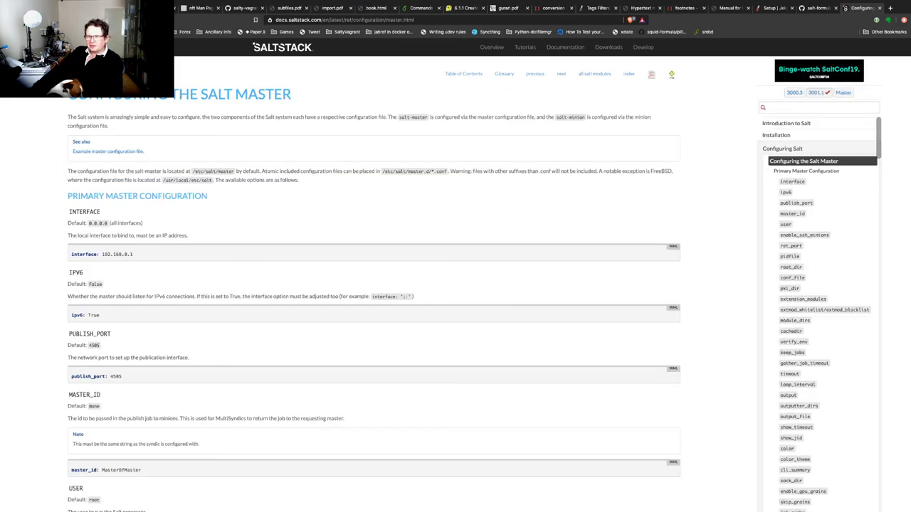
scroll(456, 285, "down", 1)
scroll(455, 285, "down", 1)
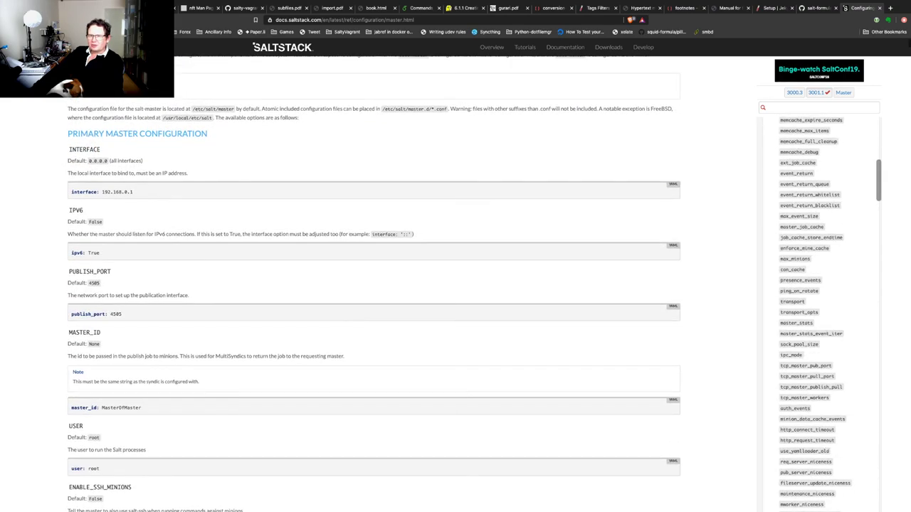
scroll(455, 285, "up", 2)
scroll(455, 285, "up", 1)
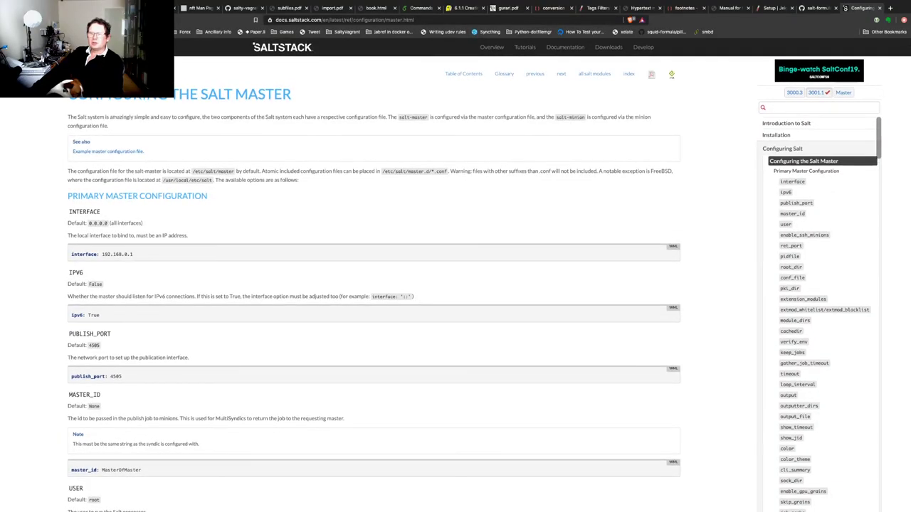
Search the web for "salstack formula" and open the Salt Formulas page of the SaltStack documentation
key("ctrl+l")
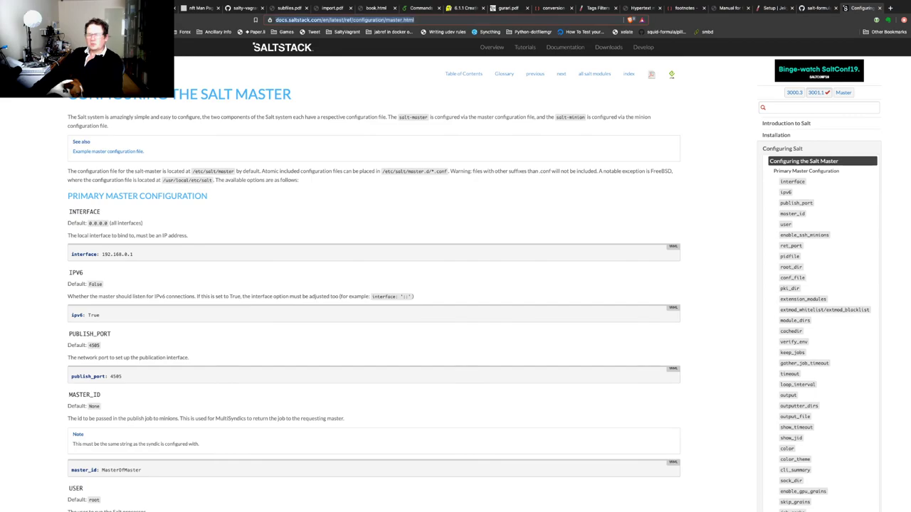
type("saltstack form")
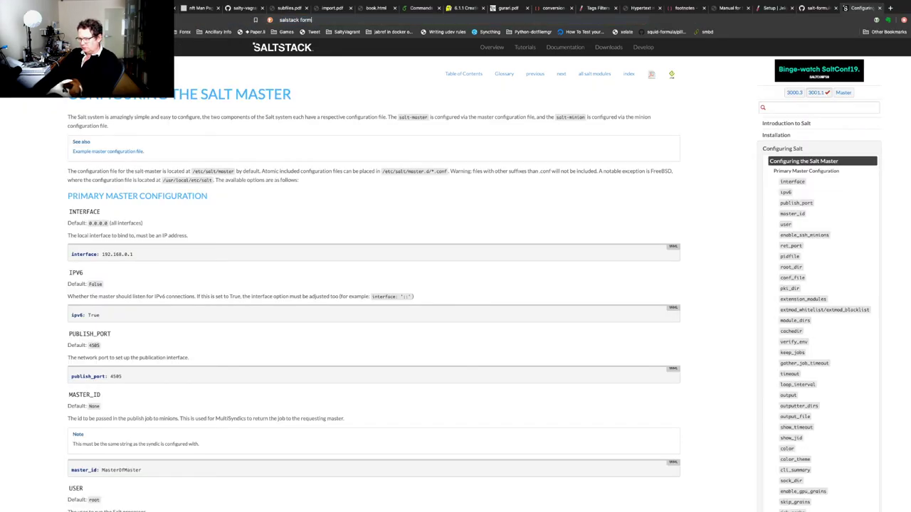
type("ula")
key("Return")
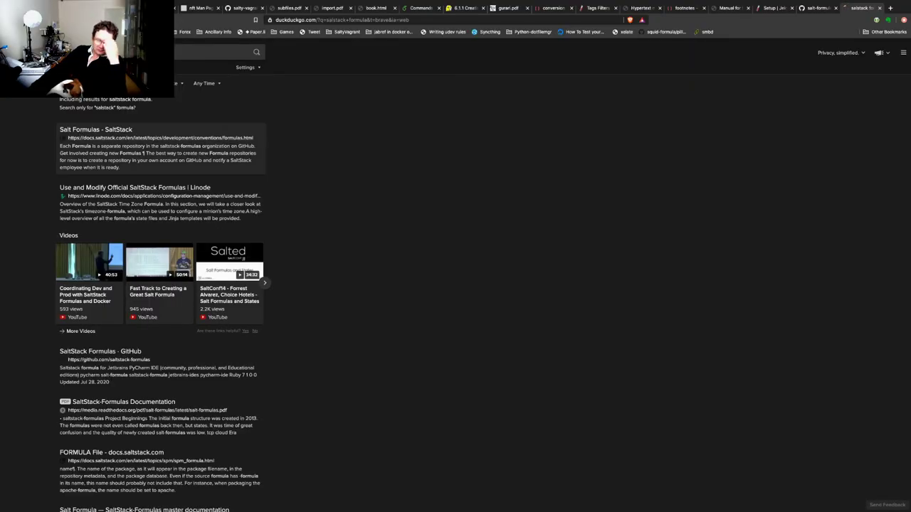
key("alt+Left")
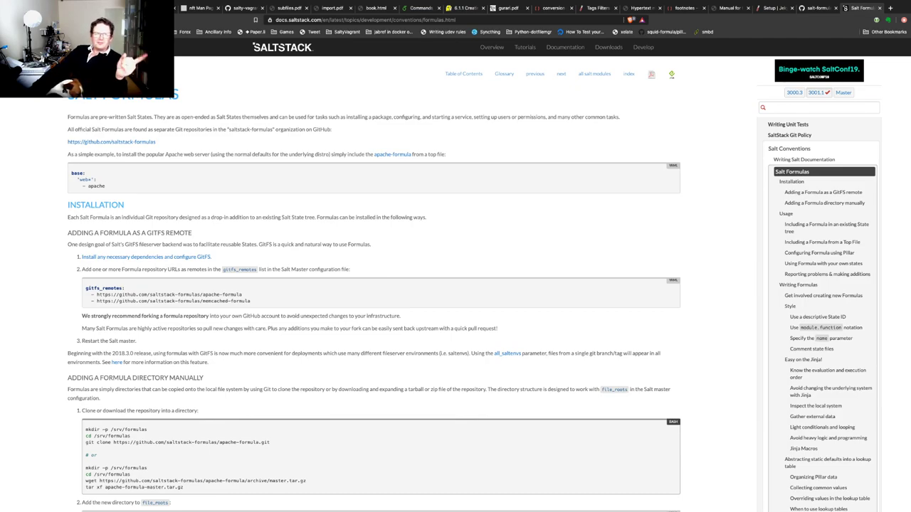
Read the section on adding a formula directory manually, highlighting parts of the clone commands and the file_roots example
scroll(374, 299, "down", 2)
scroll(285, 152, "down", 2)
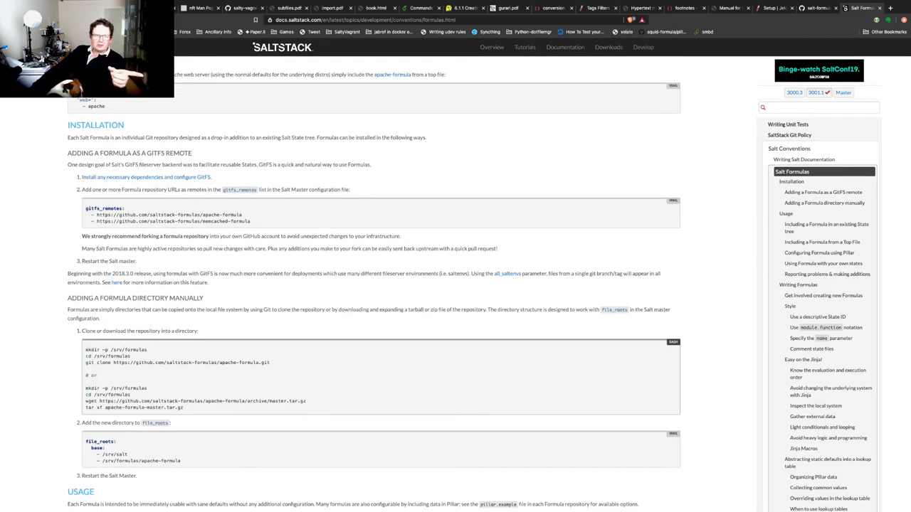
scroll(374, 299, "down", 4)
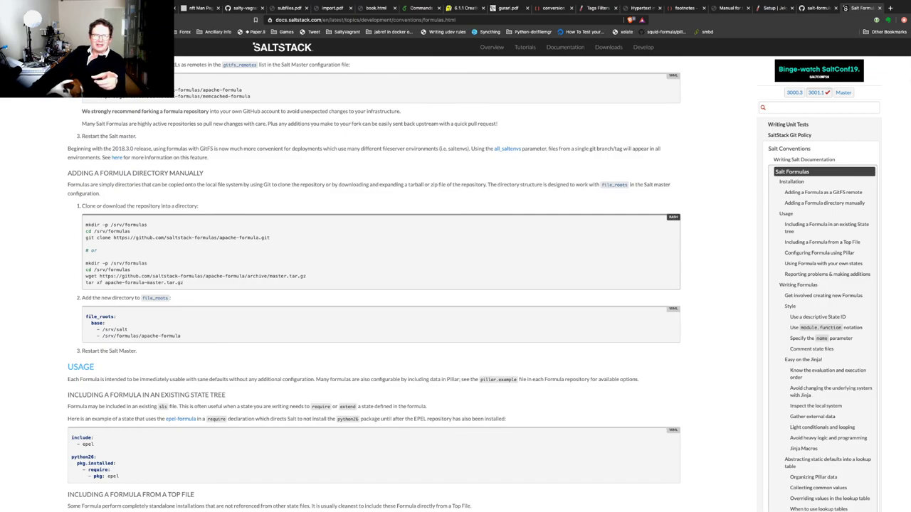
double_click(135, 225)
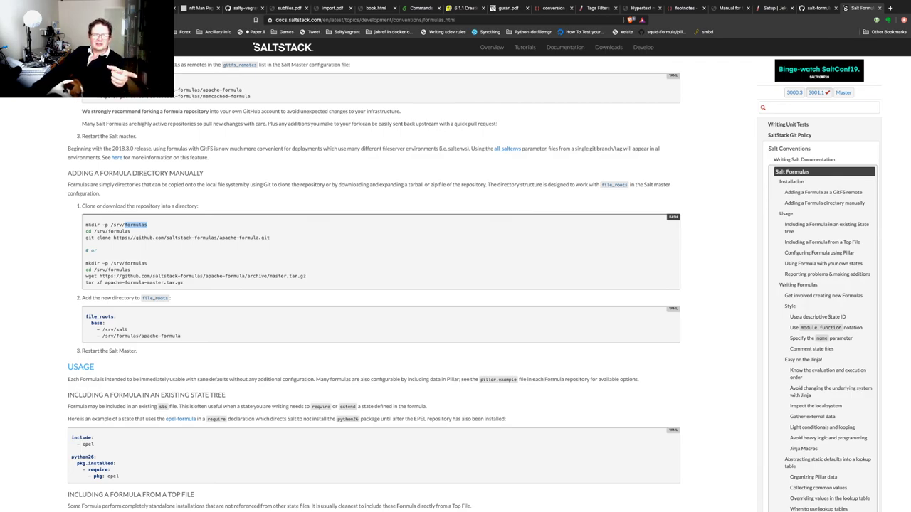
left_click(135, 225)
left_click_drag(86, 231, 131, 231)
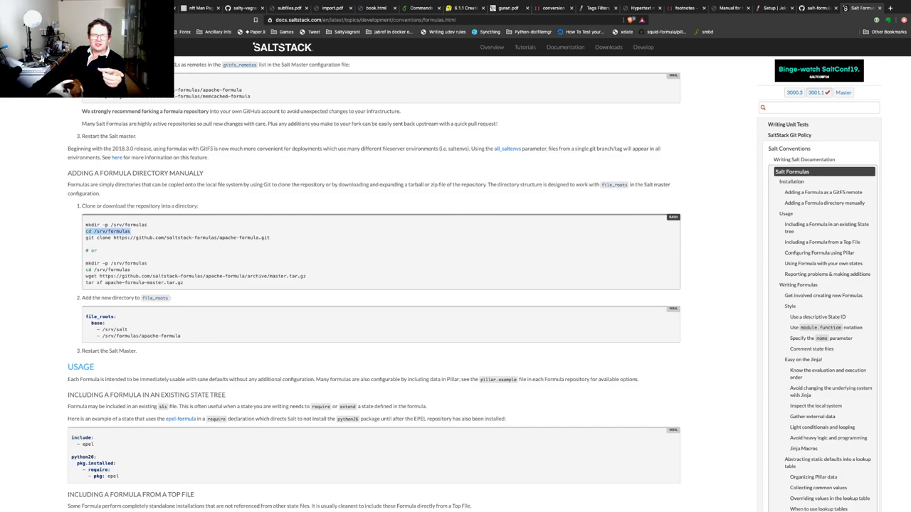
left_click(135, 231)
mouse_move(272, 237)
left_mouse_down()
mouse_move(147, 263)
mouse_move(271, 238)
left_mouse_up()
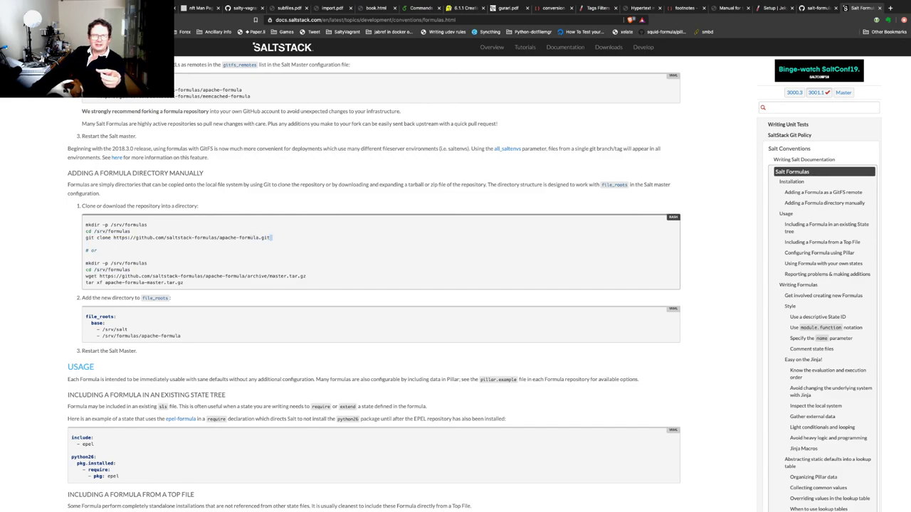
scroll(271, 238, "down", 3)
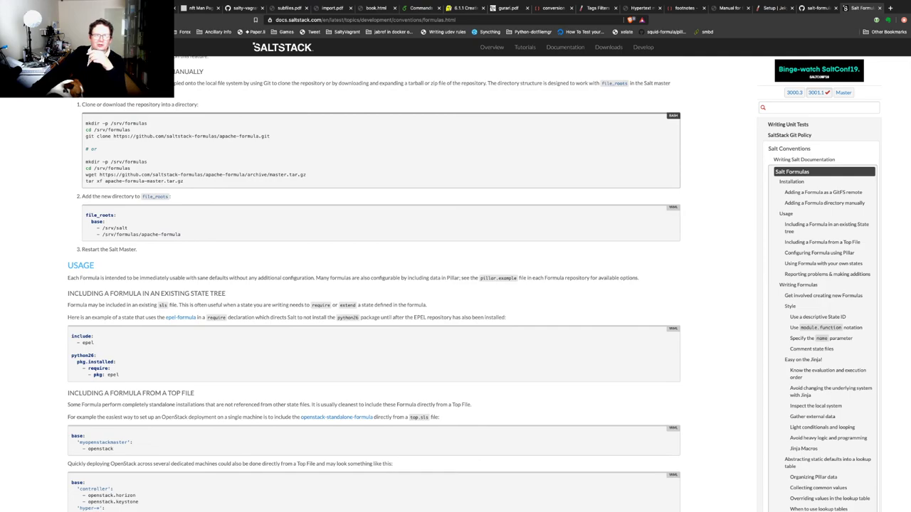
left_click_drag(85, 213, 129, 229)
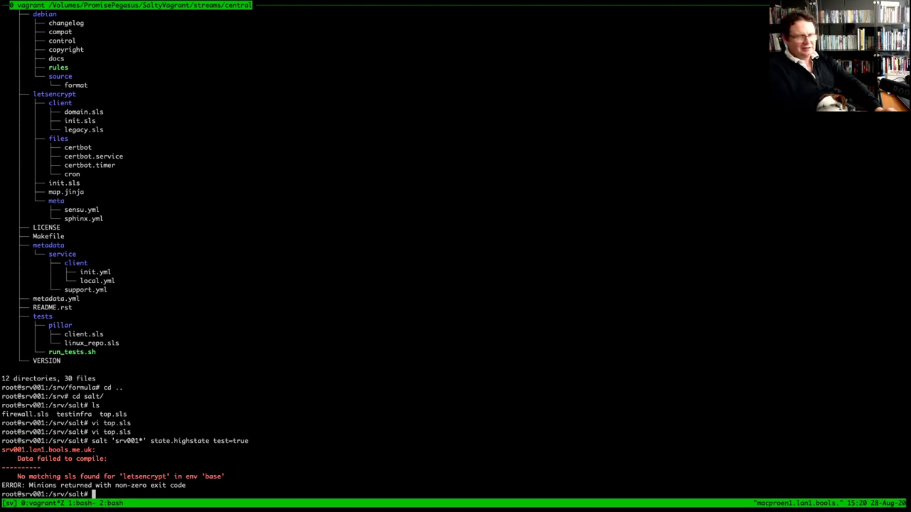
Switch to the terminal, change to /etc/salt with pushd, and list its contents
type("pushd")
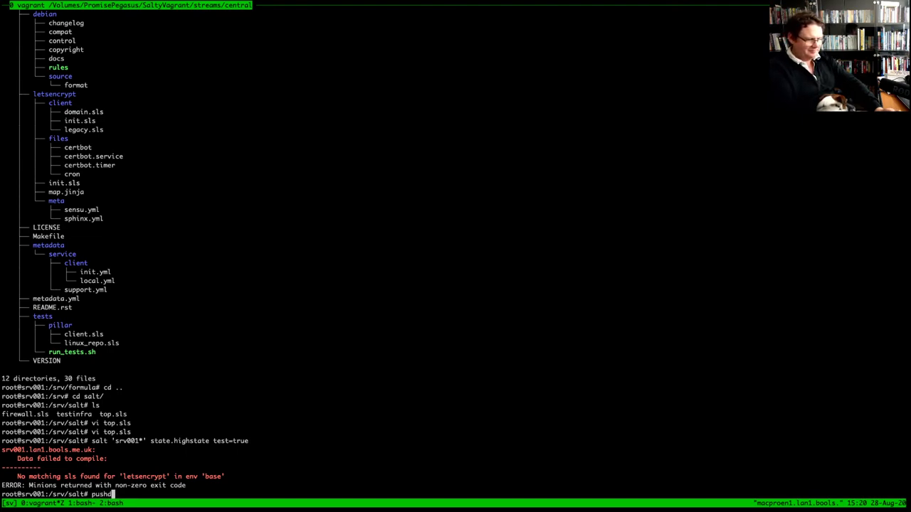
type(" /etc/sa")
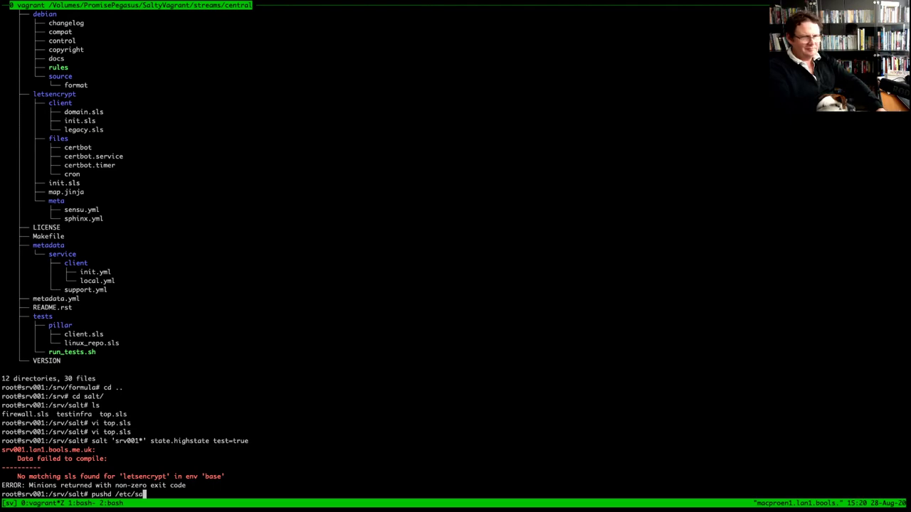
type("lt")
key("Return")
type("ls")
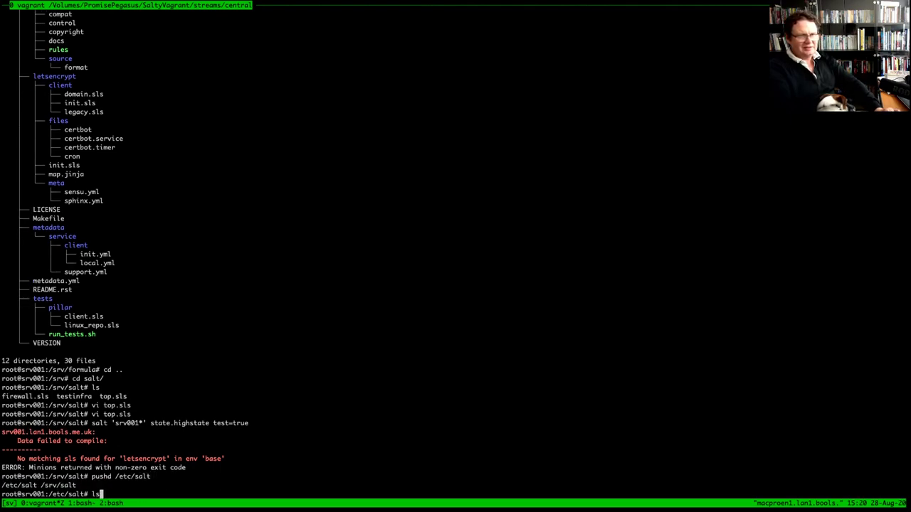
key("Return")
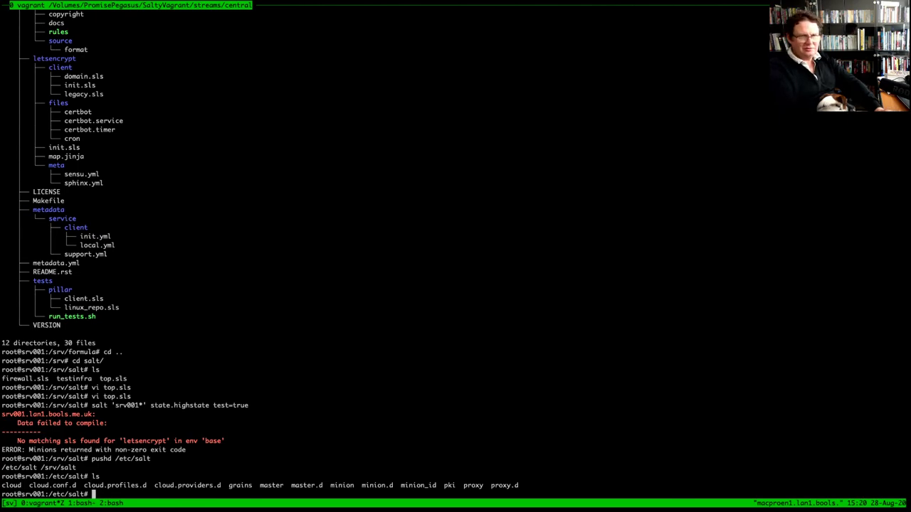
Check the contents of the master.d directory and return to /etc/salt
type("cd ")
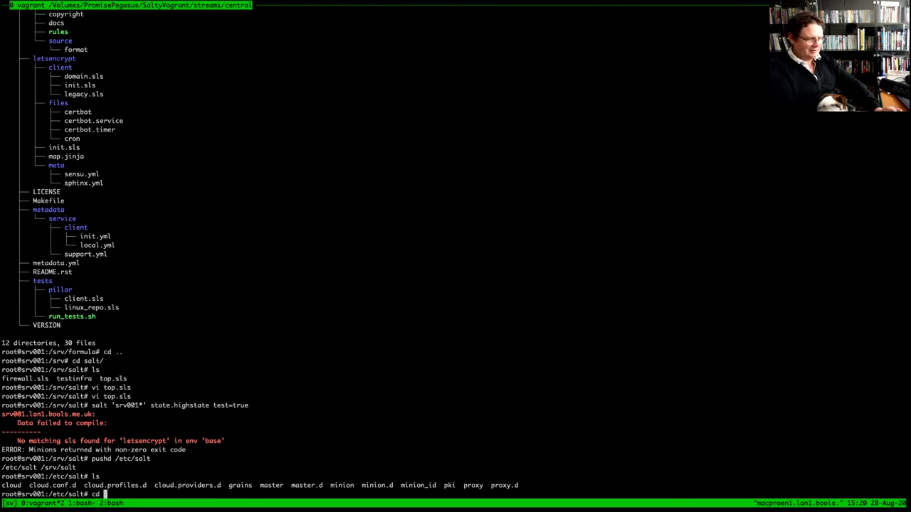
type("master.d/")
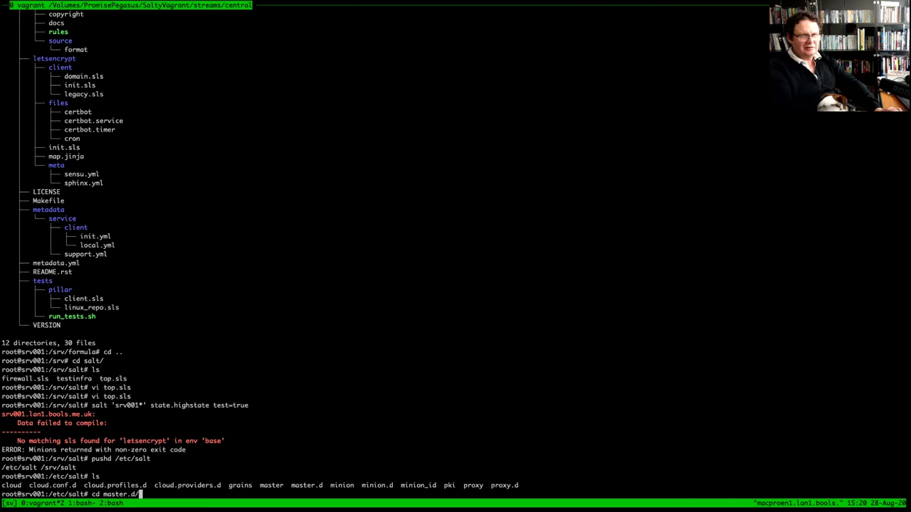
key("Return")
type("ls")
key("Return")
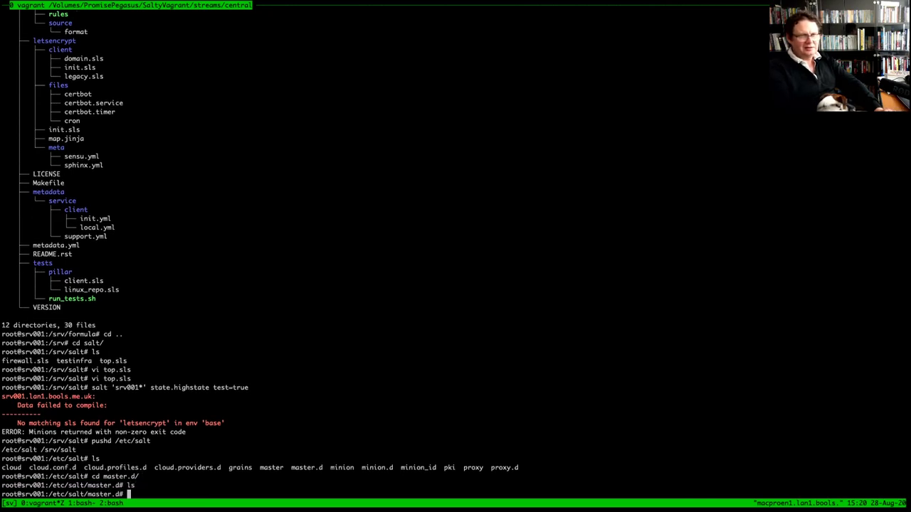
type("cd ..")
key("Return")
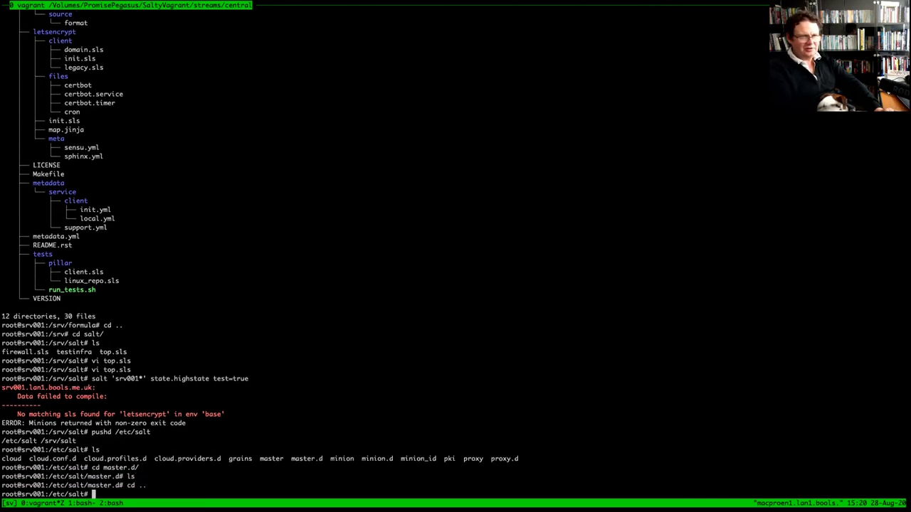
Open the master configuration file in vi and search for file_root
type("vi mase")
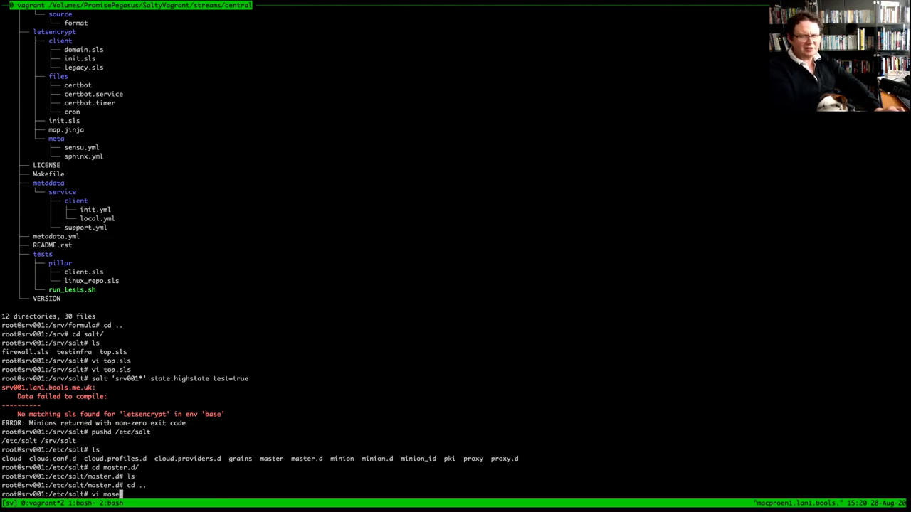
key("BackSpace")
type("ter")
key("Return")
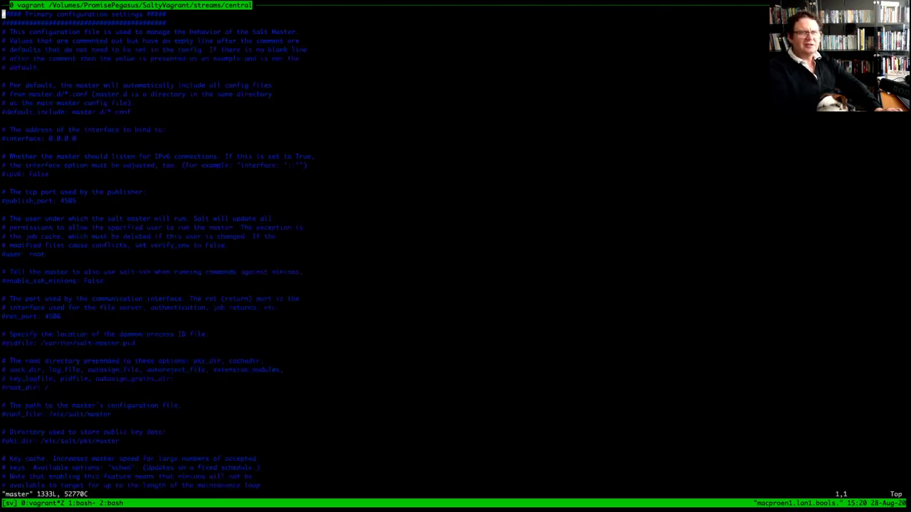
type("/fil")
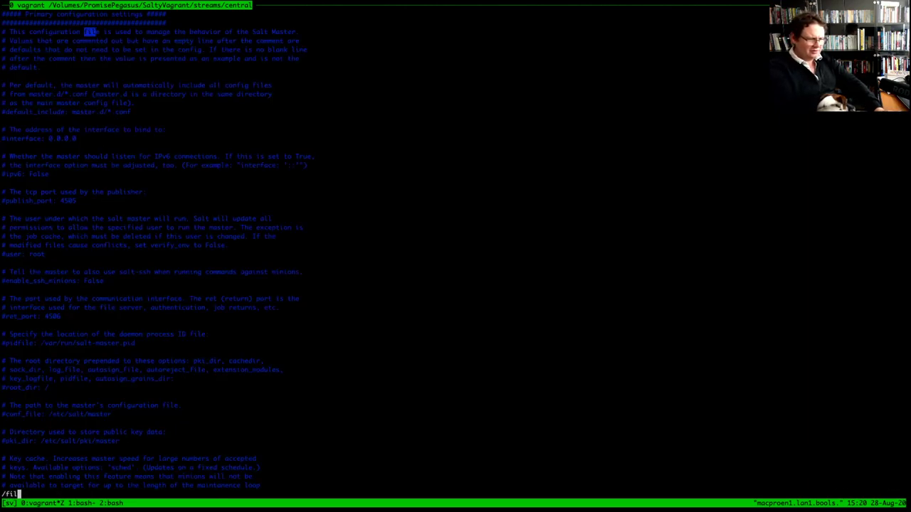
type("e_root")
key("Return")
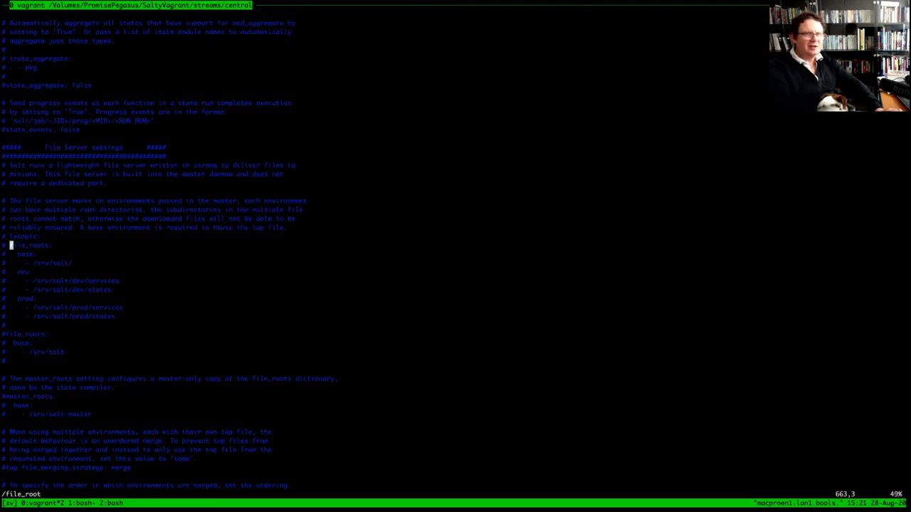
Examine the commented file_roots example and the default file_roots block under the File Server settings
key("j")
key("j")
key("j")
key("j")
key("j")
key("j")
key("j")
key("j")
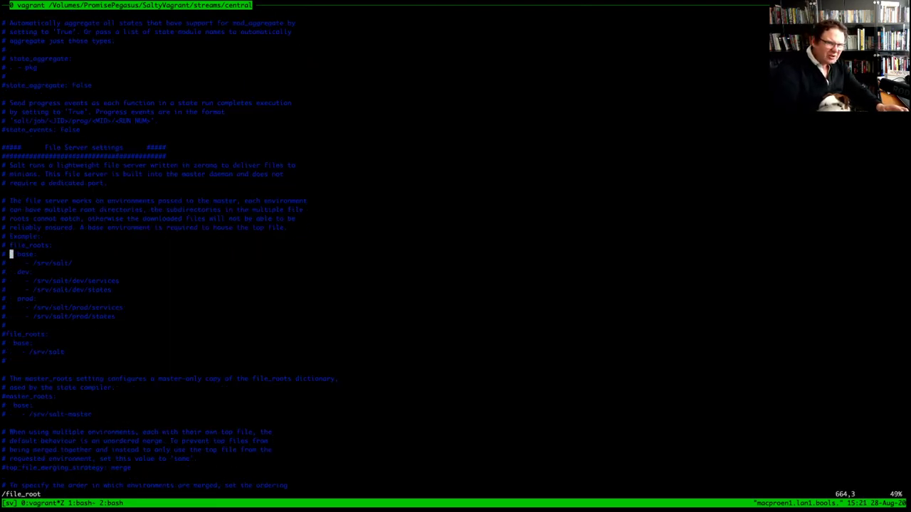
key("j")
key("j")
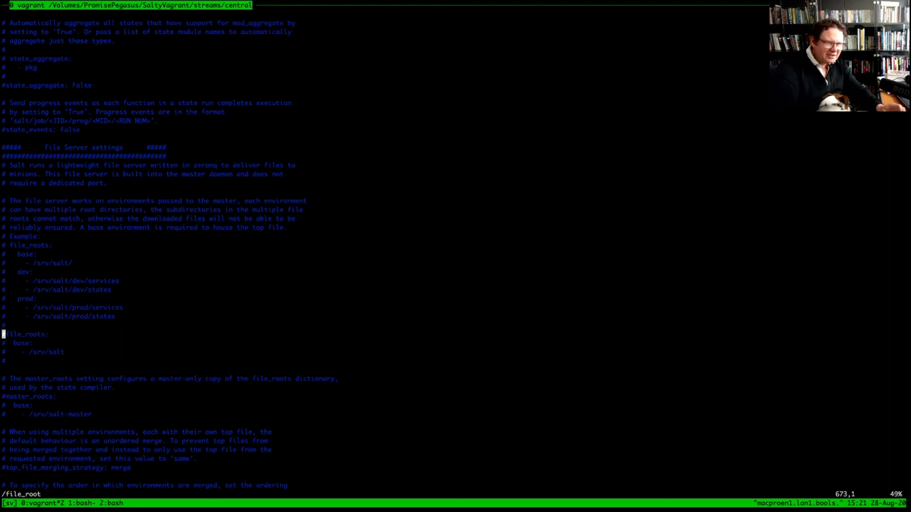
key("j")
key("j")
key("j")
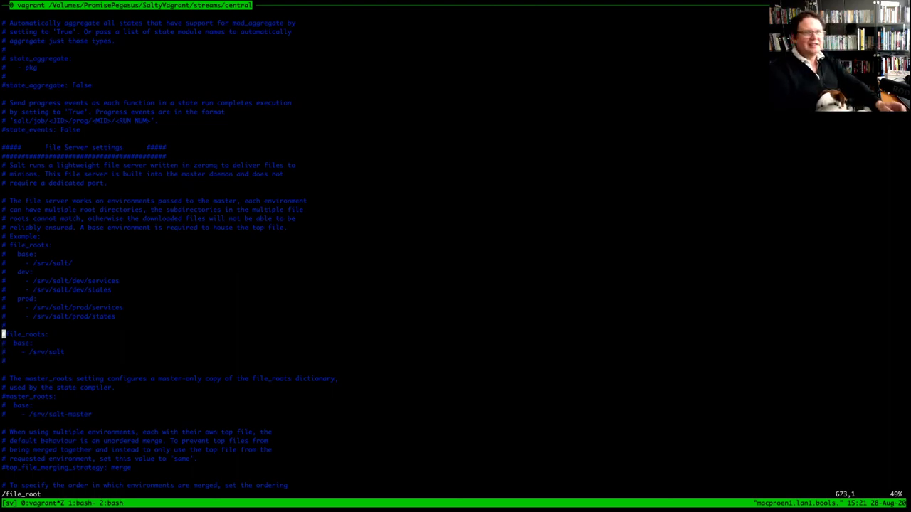
key("j")
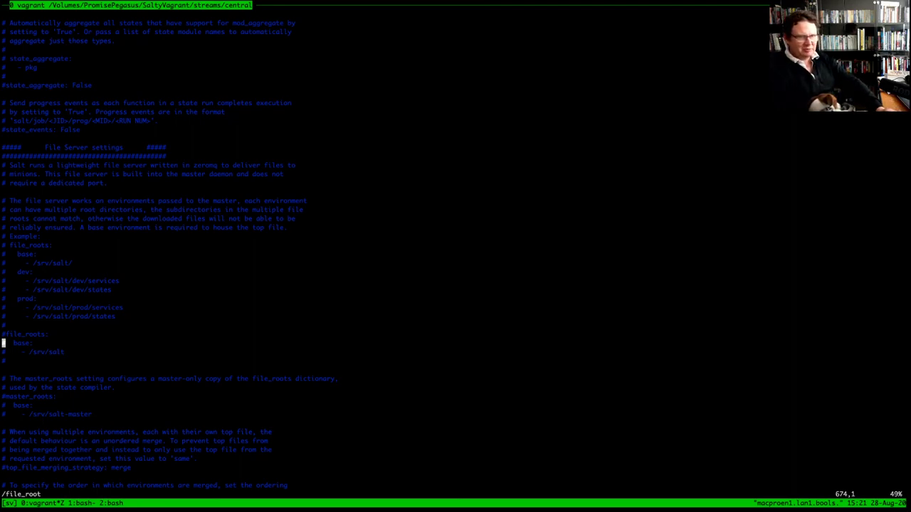
Open a new file master.d/filesystem.conf in a horizontal split above the master configuration file
type(":sp")
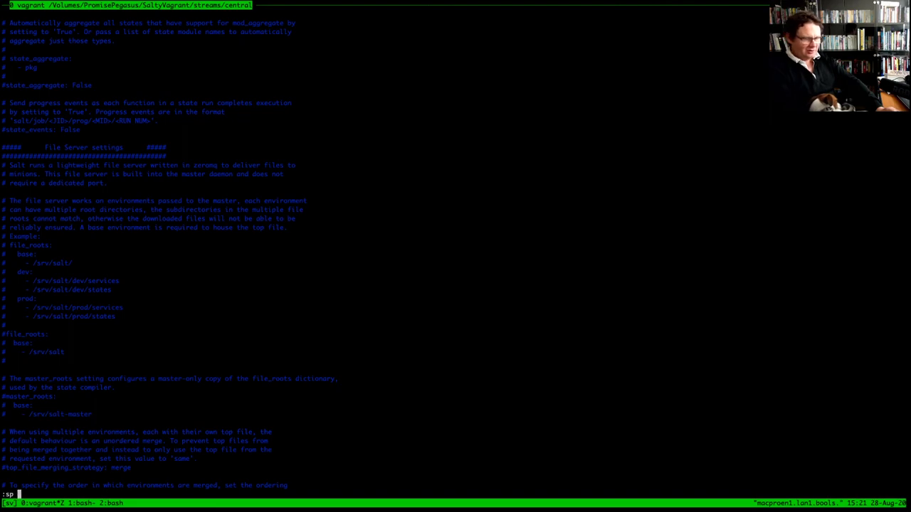
type("/")
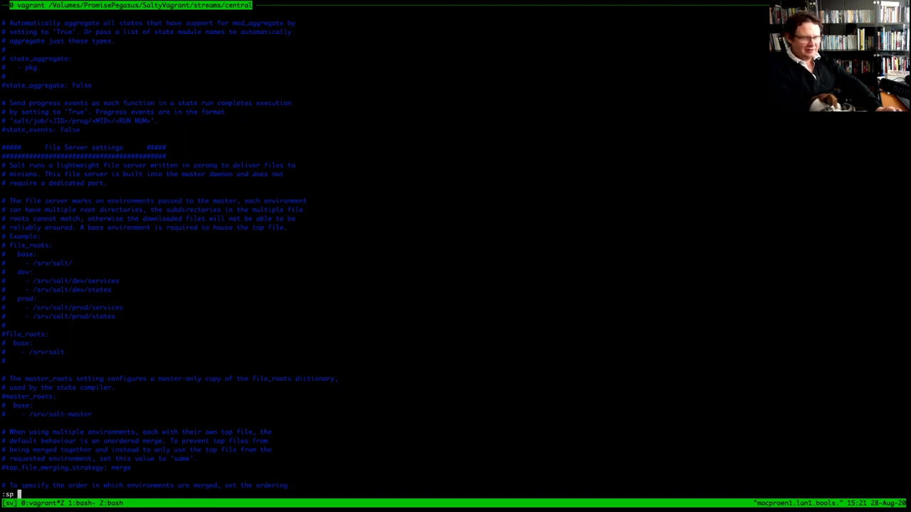
type("m")
key("Tab")
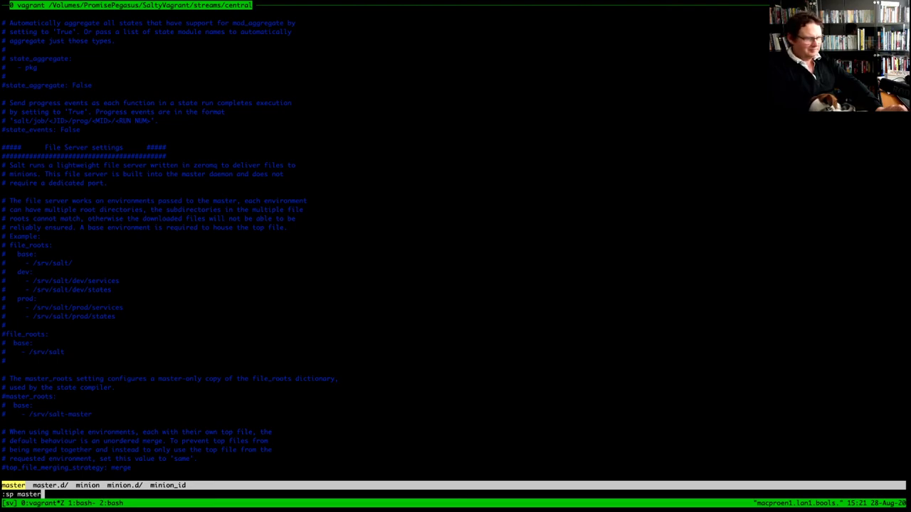
type(".d/")
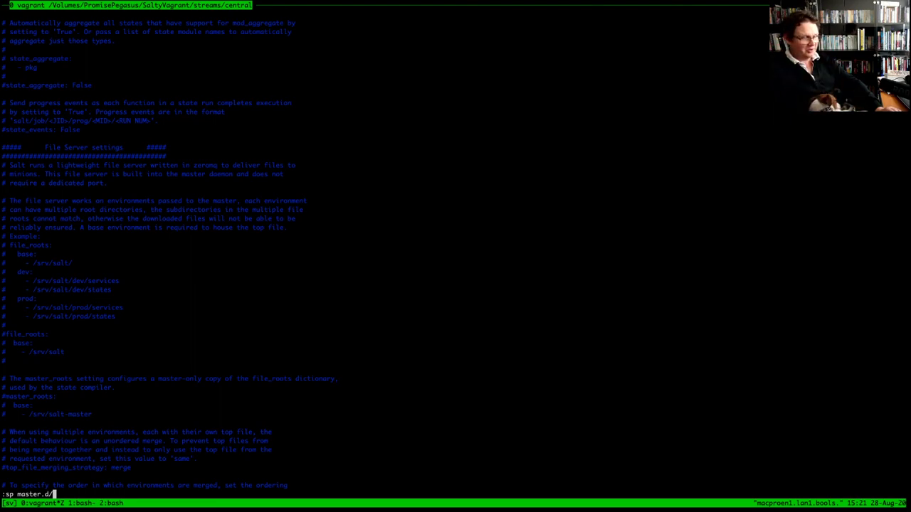
type("f")
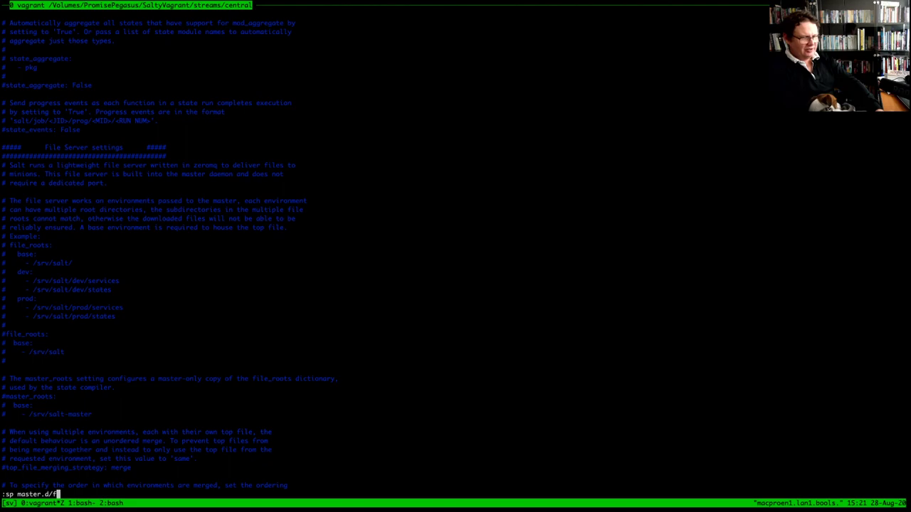
type("ilre_root")
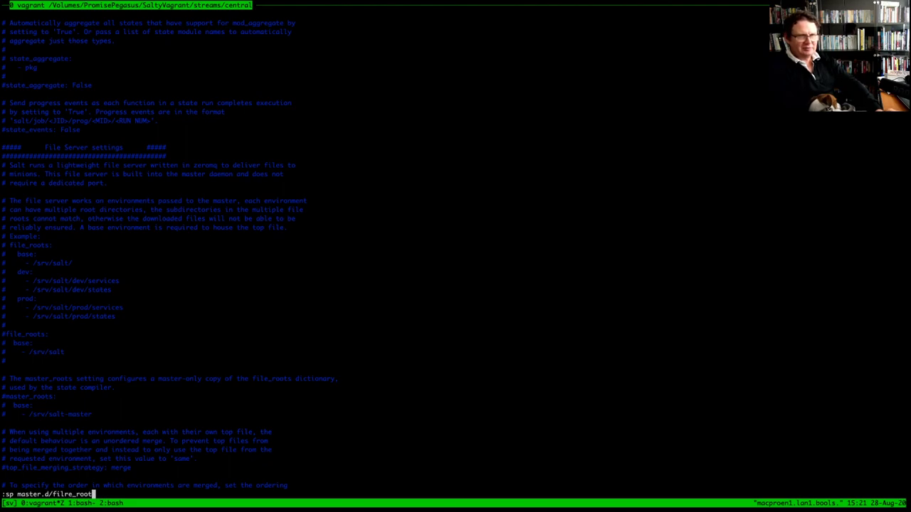
key("BackSpace")
key("BackSpace")
key("BackSpace")
key("BackSpace")
key("BackSpace")
key("BackSpace")
key("BackSpace")
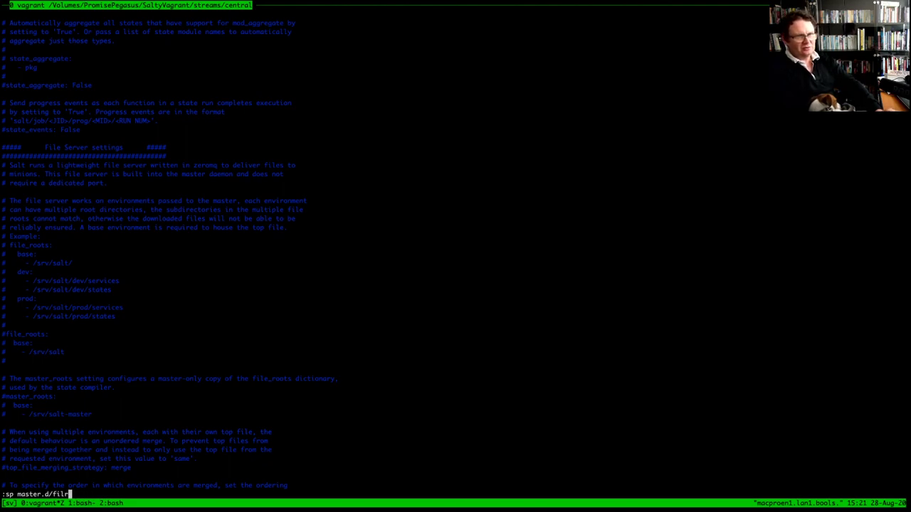
type("esystem")
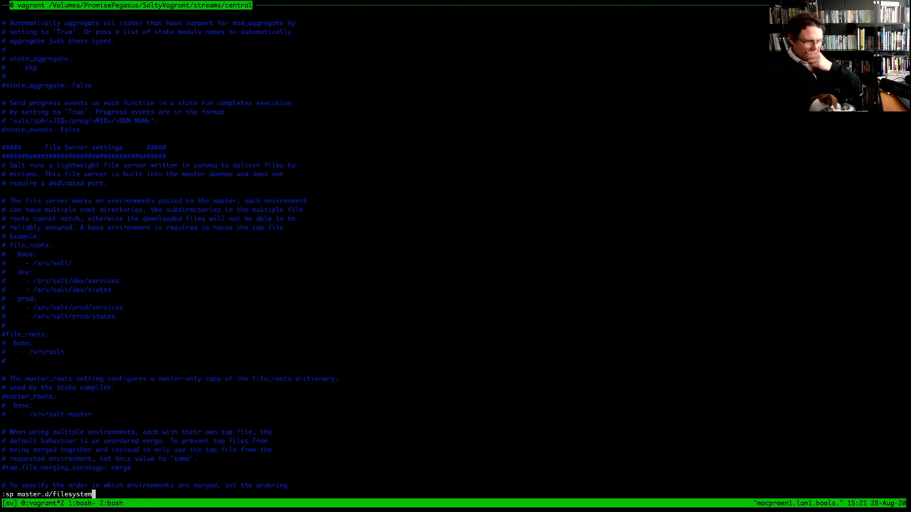
type("onf")
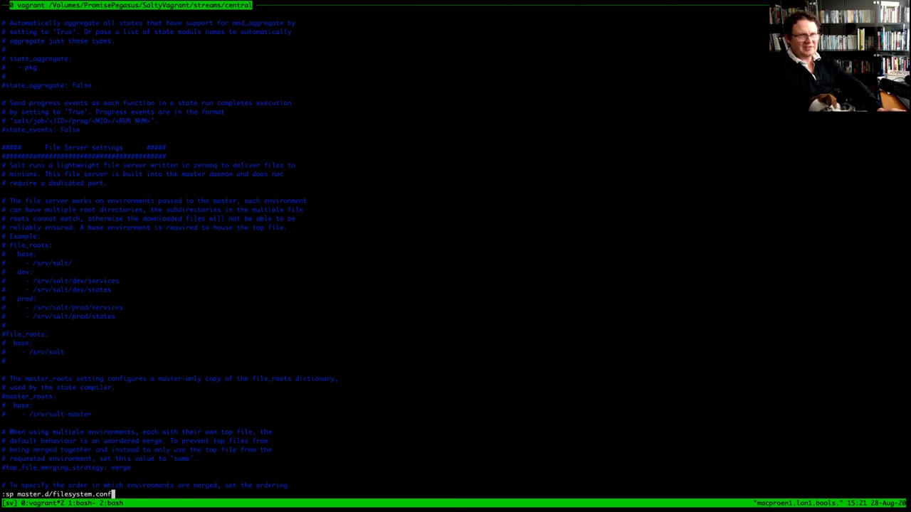
key("Return")
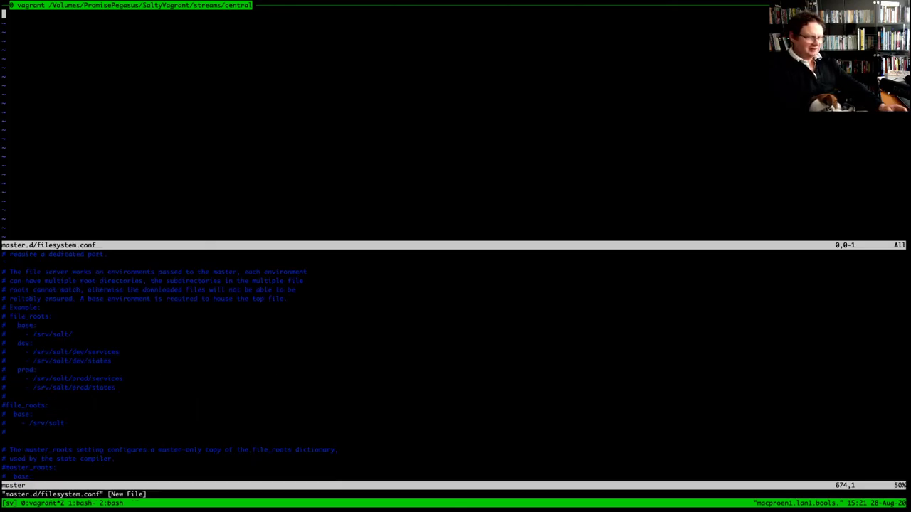
key("ctrl+b")
key("Down")
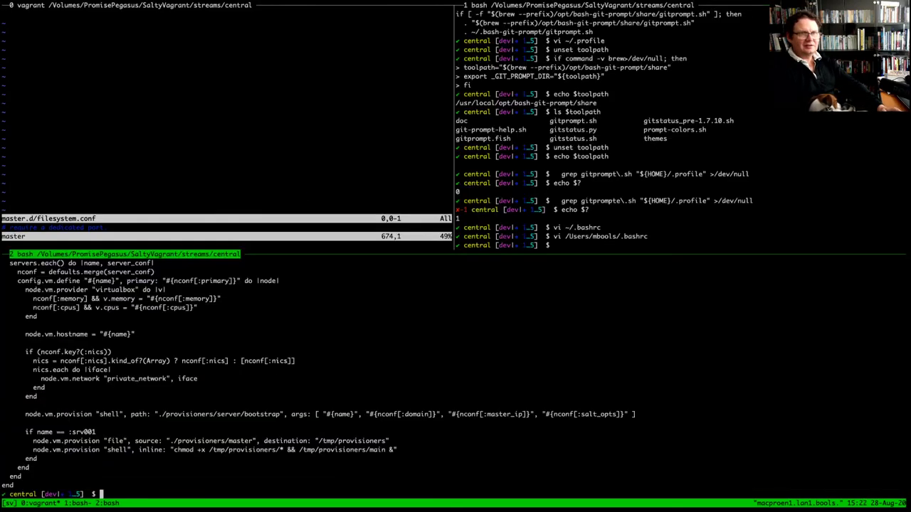
key("ctrl+b")
key("Up")
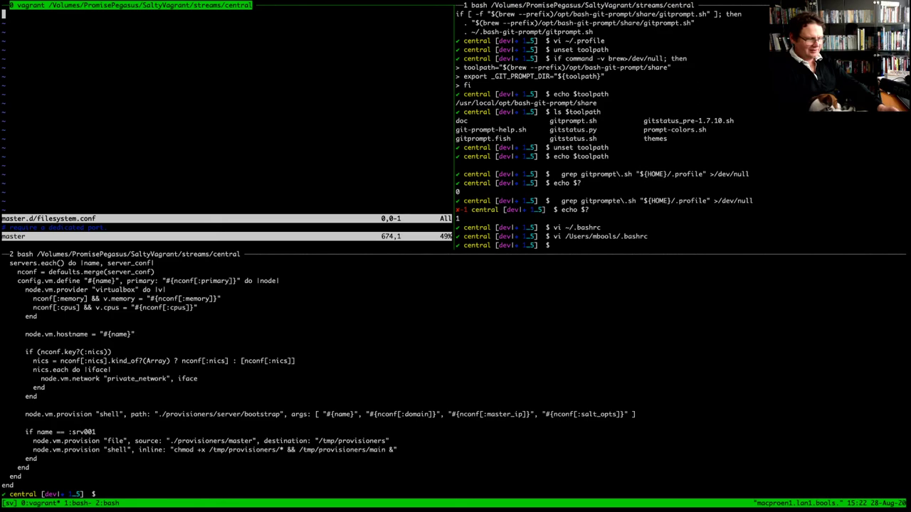
key("ctrl+b")
key("z")
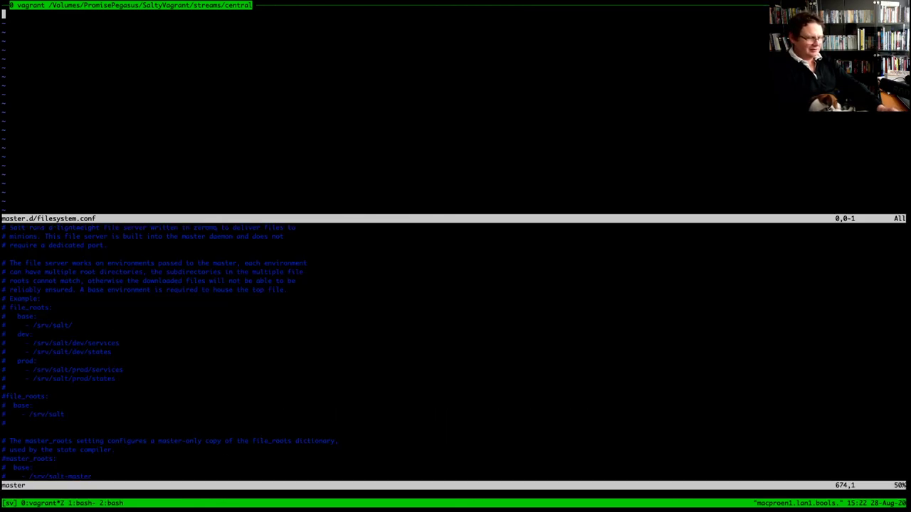
Yank three lines from the default file_roots block in the master file, starting at the commented base: line
key("ctrl+w")
key("j")
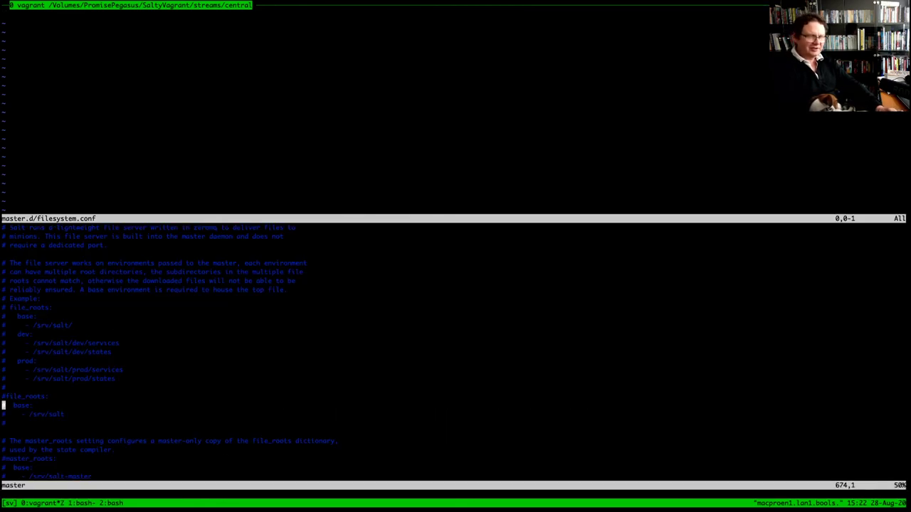
key("3")
key("y")
key("y")
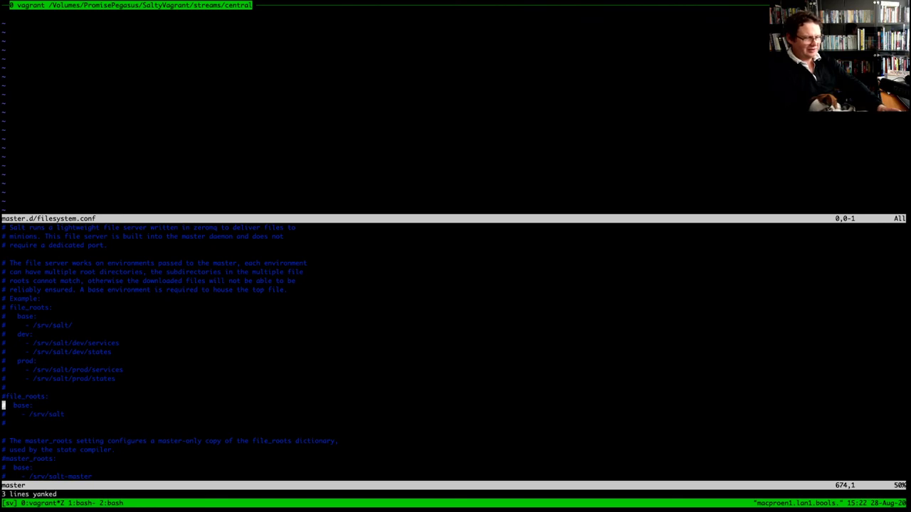
key("ctrl+b")
key("Down")
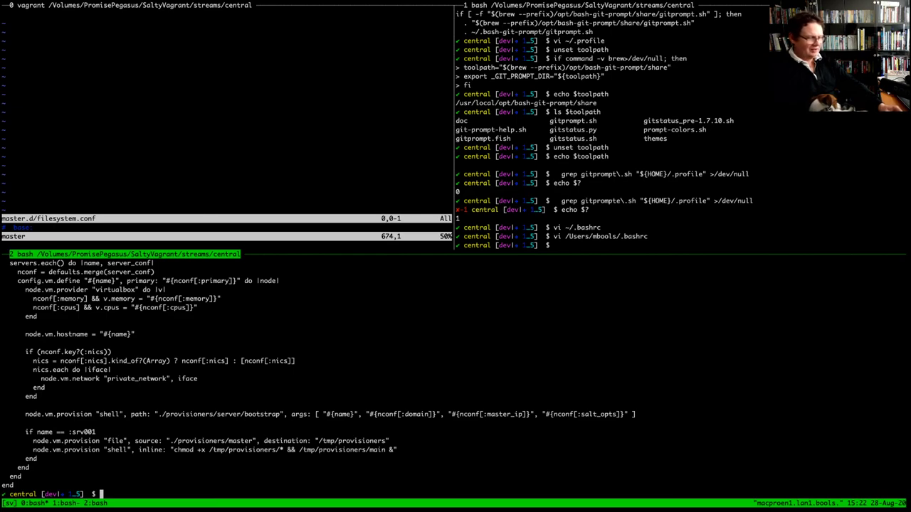
key("ctrl+b")
key("Up")
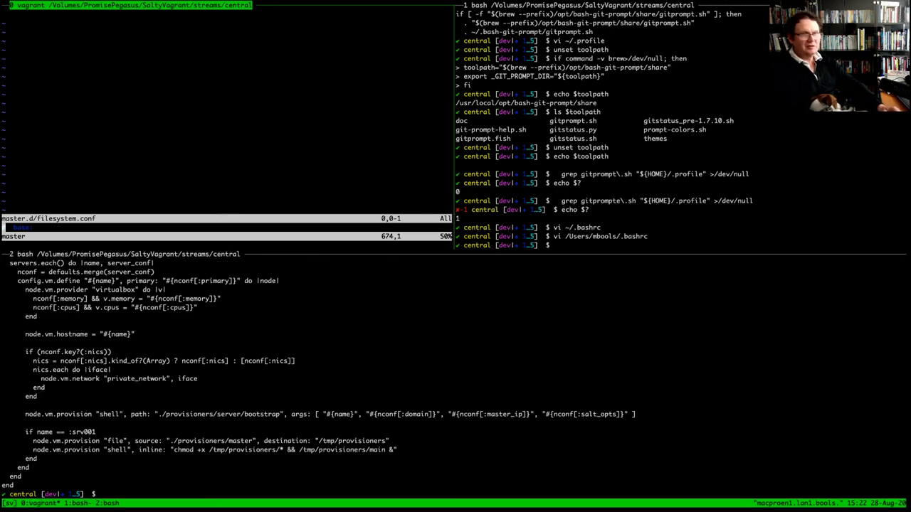
key("ctrl+b")
key("z")
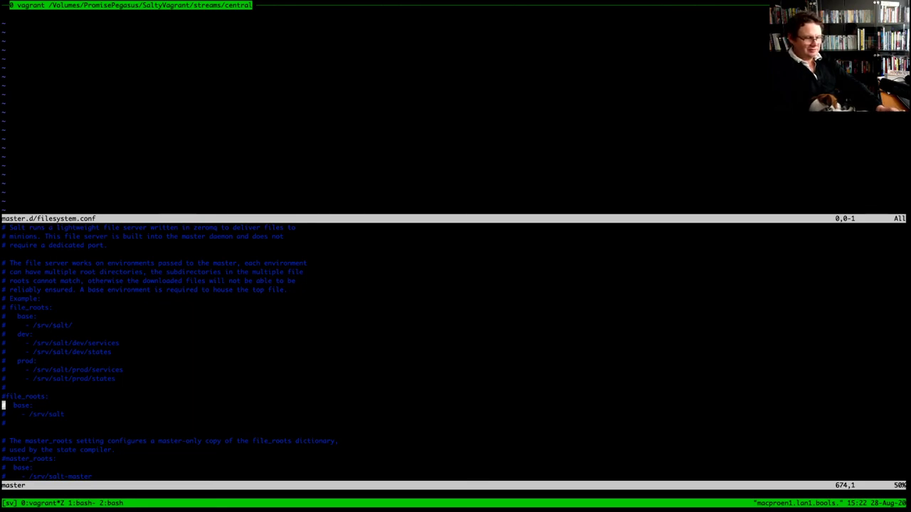
Paste the yanked base block into filesystem.conf and delete the empty first line
key("ctrl+w")
key("k")
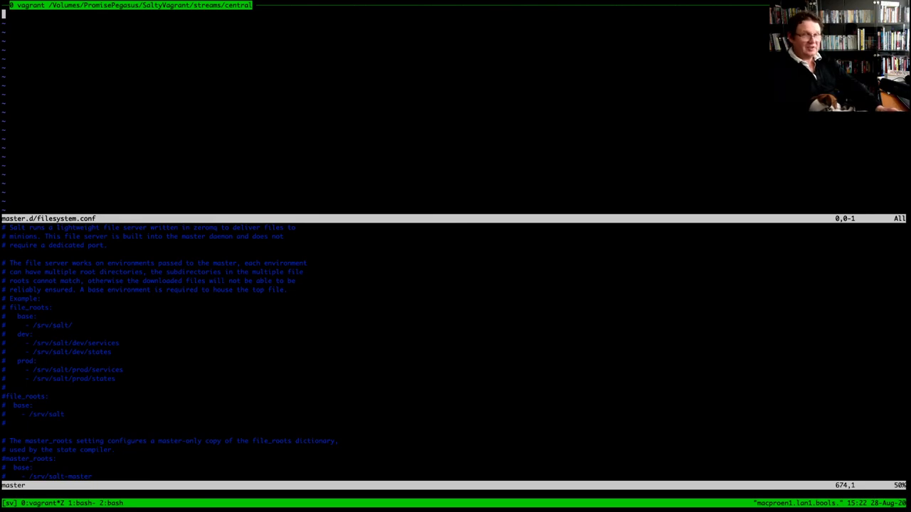
key("p")
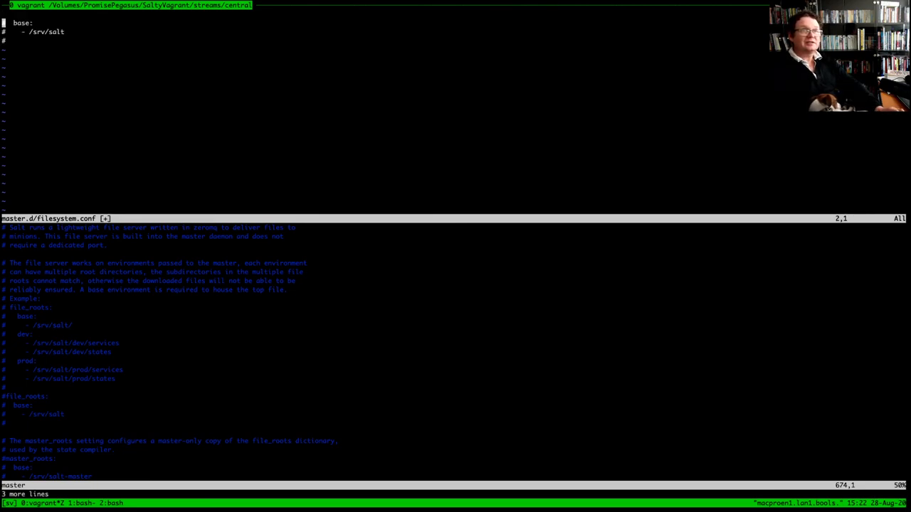
key("k")
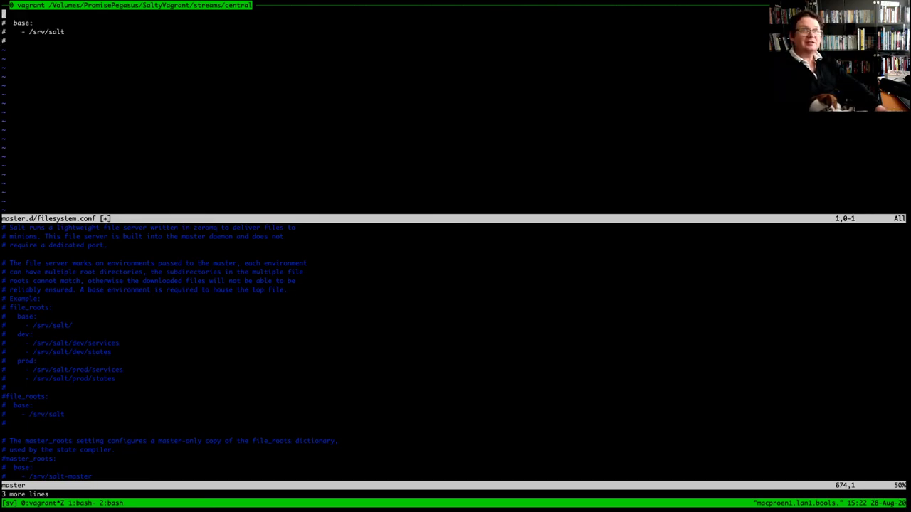
key("d")
key("d")
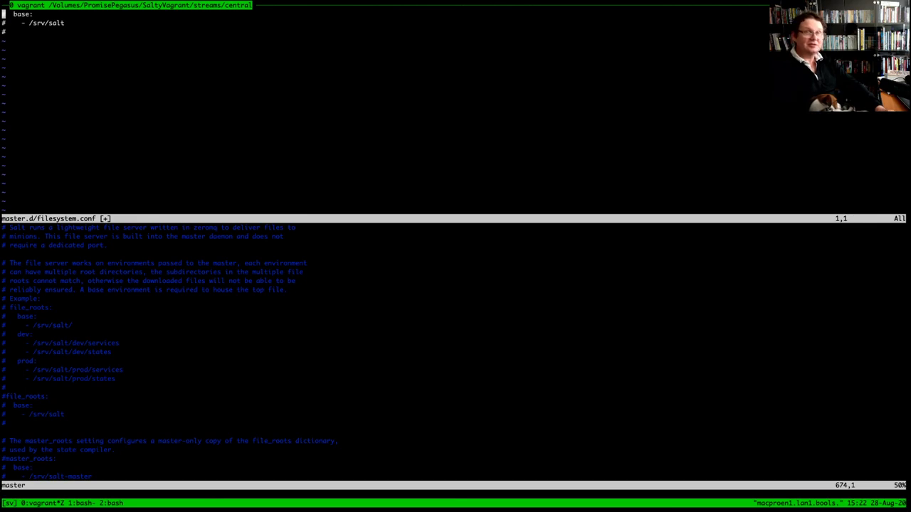
Insert the line "file_root:" above the base block as the first line of filesystem.conf
key("O")
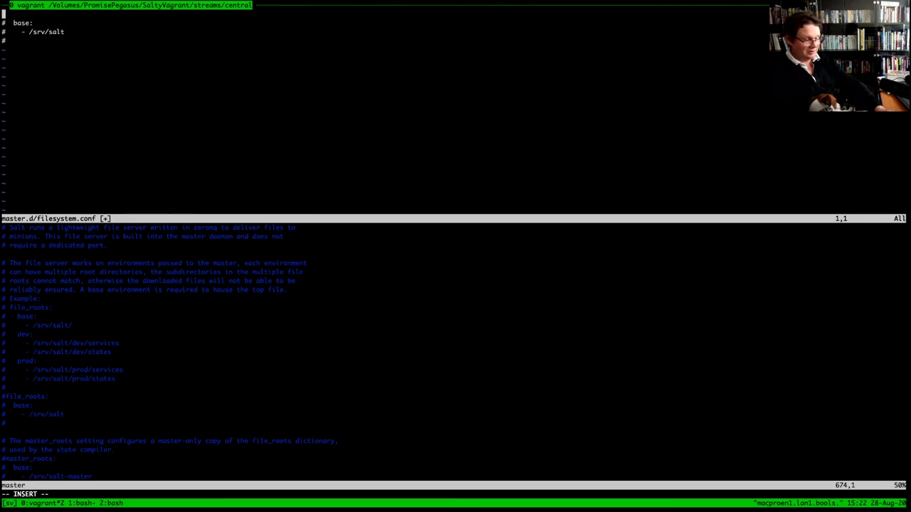
type("ifile_roo")
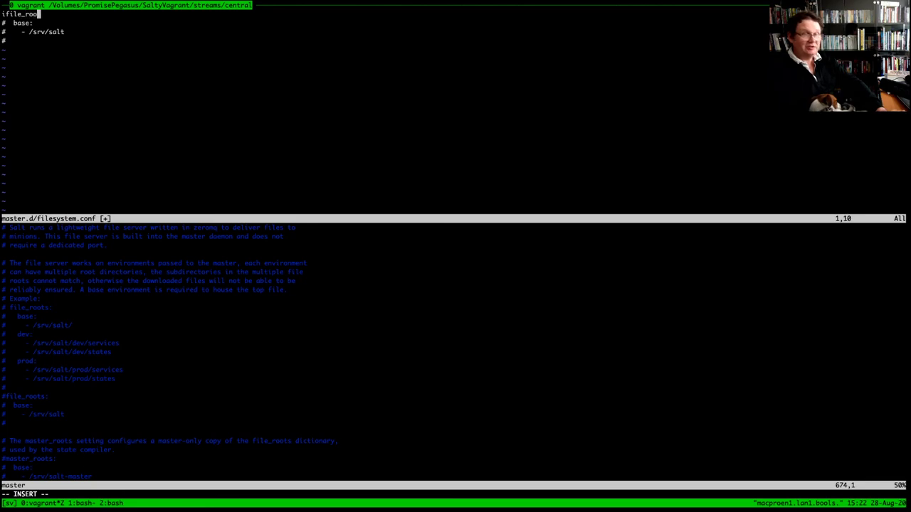
type("t:")
key("Escape")
key("h")
key("h")
key("h")
key("h")
key("h")
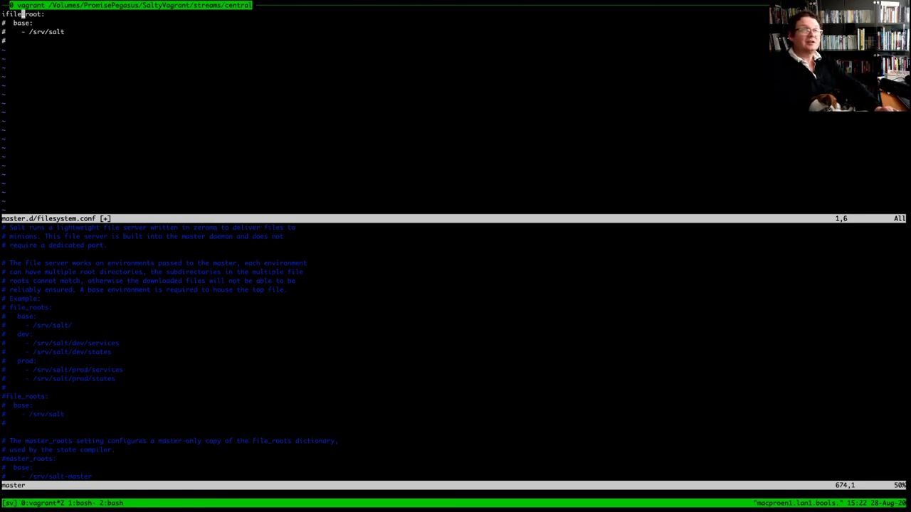
key("h")
key("h")
key("h")
key("h")
key("h")
key("x")
Uncomment the base: and - /srv/salt lines in filesystem.conf and remove the leftover comment line below them
key("j")
key("x")
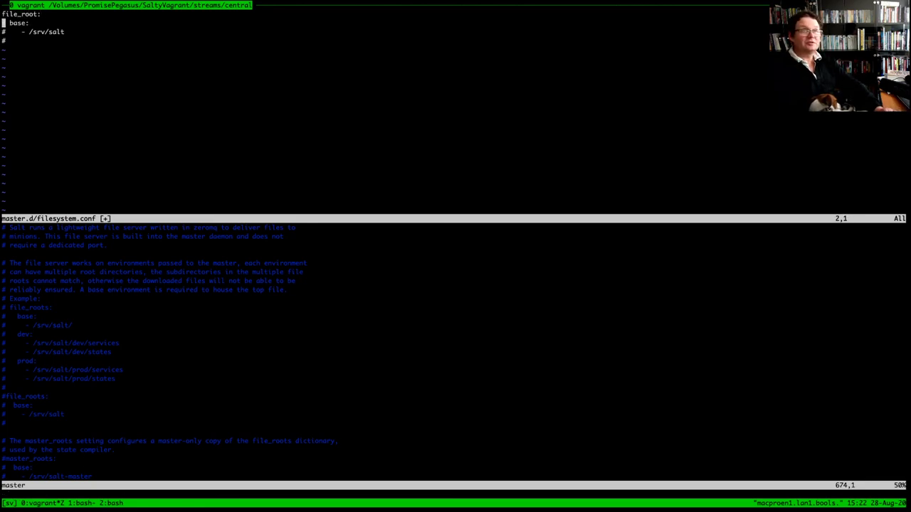
key("j")
key("x")
key("j")
key("k")
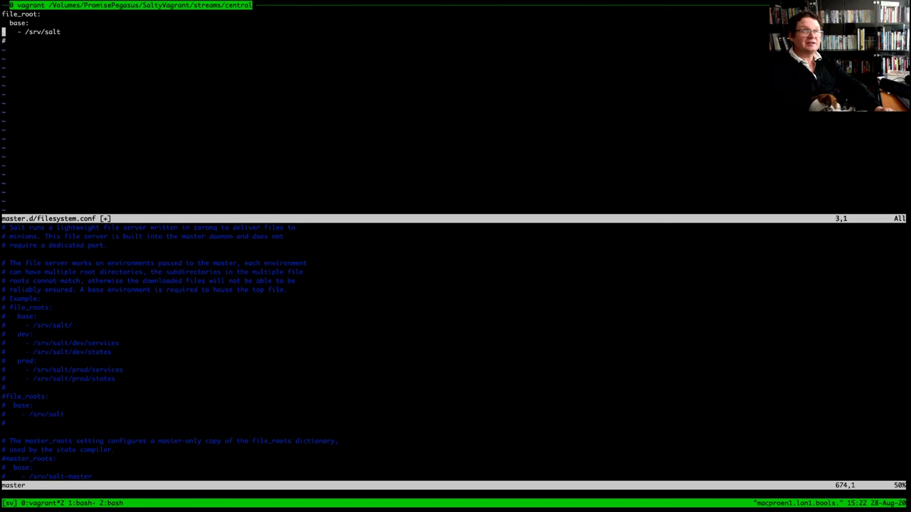
key("j")
key("x")
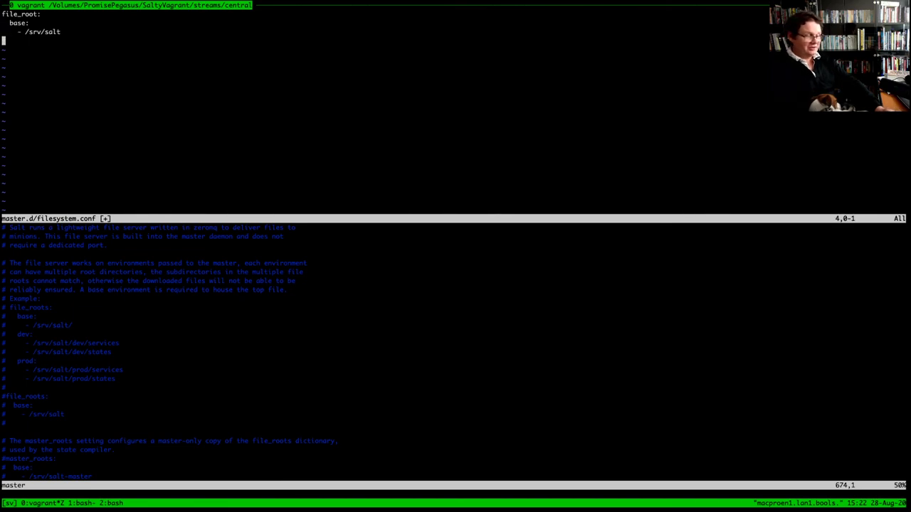
key("k")
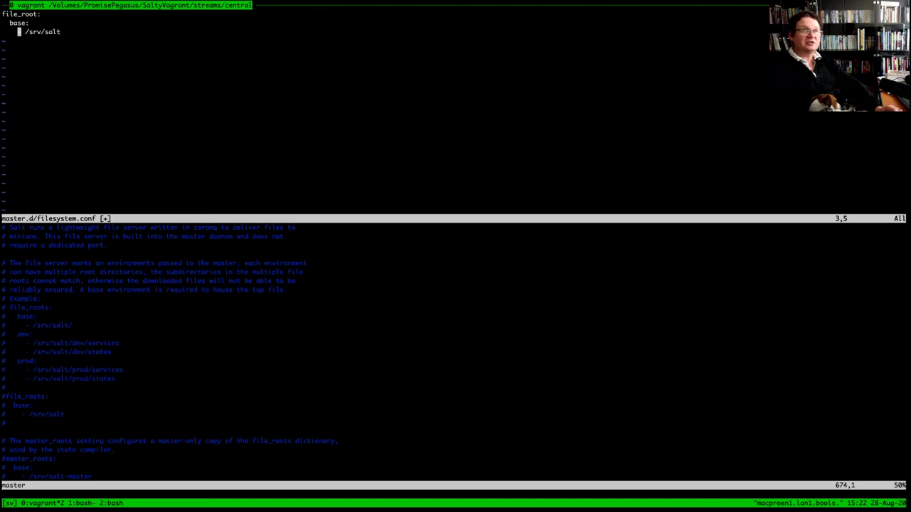
key("w")
key("l")
key("l")
key("l")
key("l")
key("l")
key("l")
key("l")
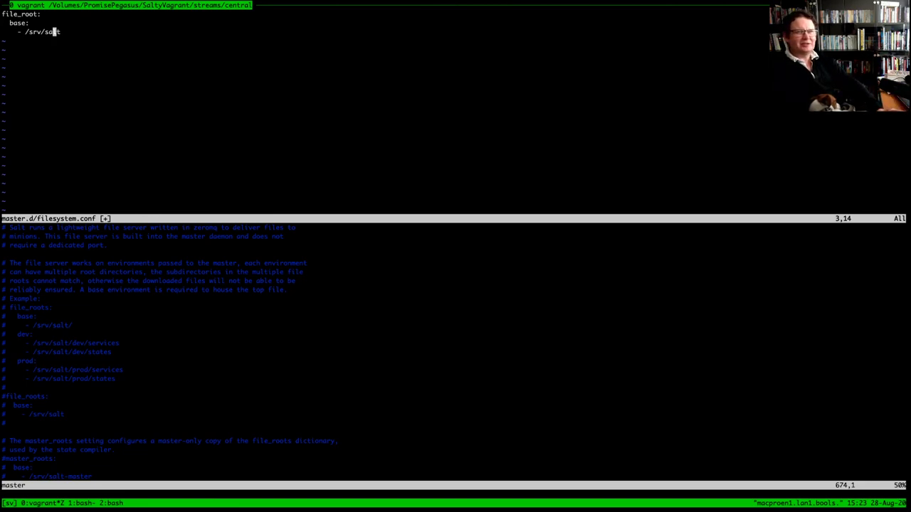
Add the entry "- /srv/formula" below "- /srv/salt" in filesystem.conf and save the file
type("o")
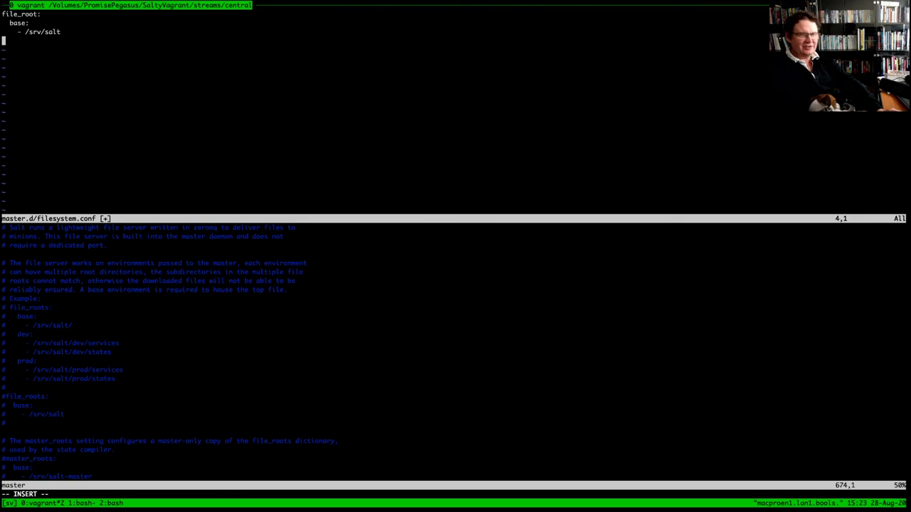
type("    - ")
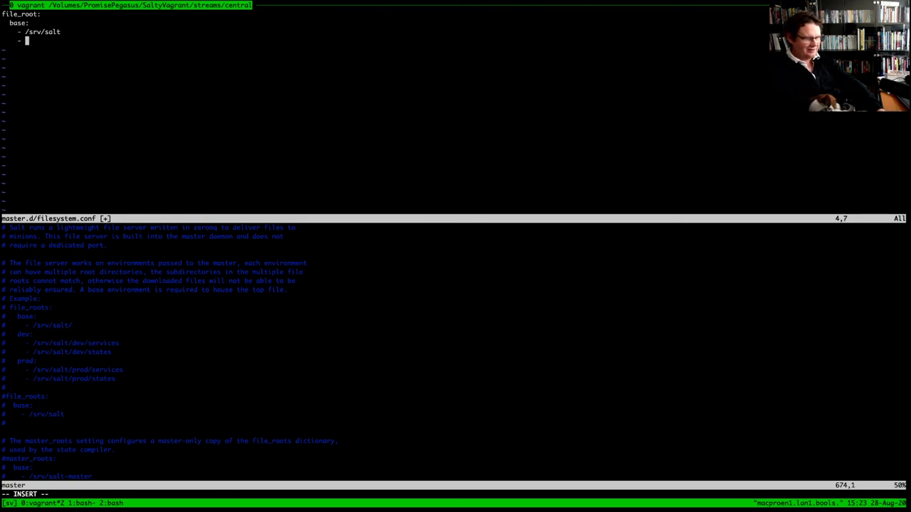
type("/srv/")
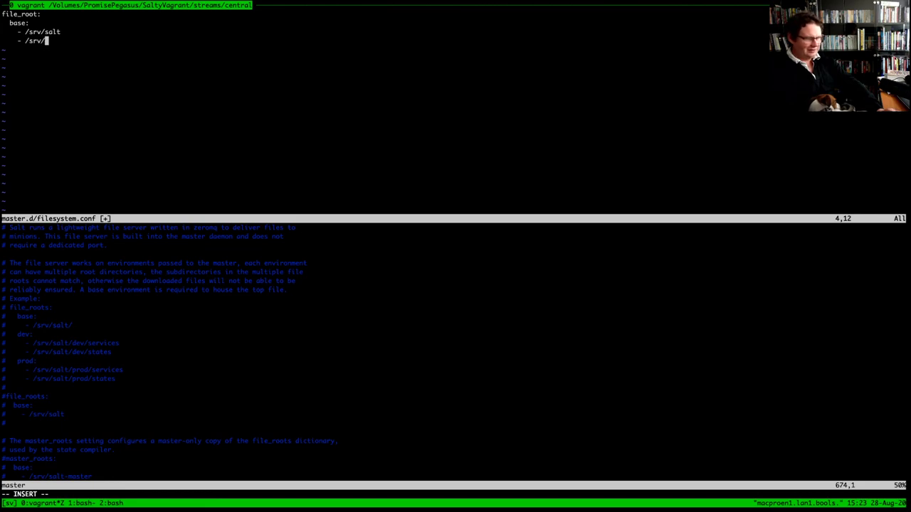
type("form")
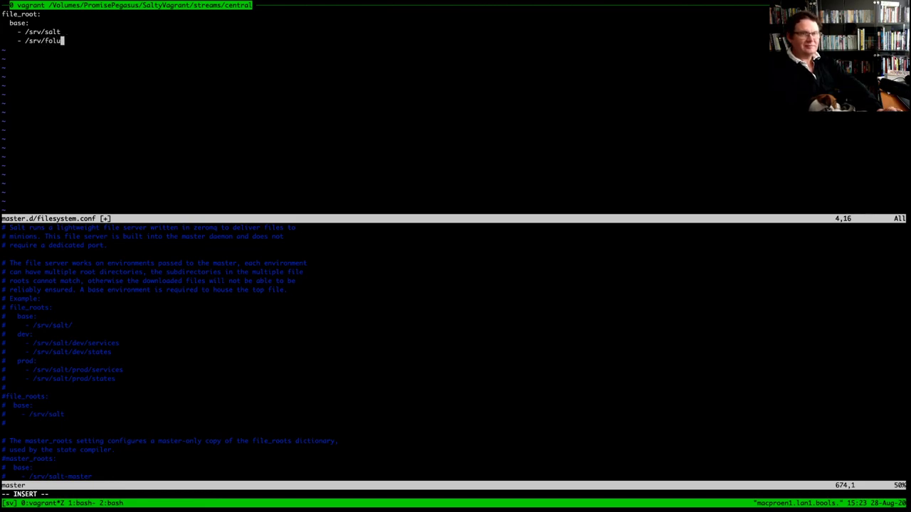
key("BackSpace")
key("BackSpace")
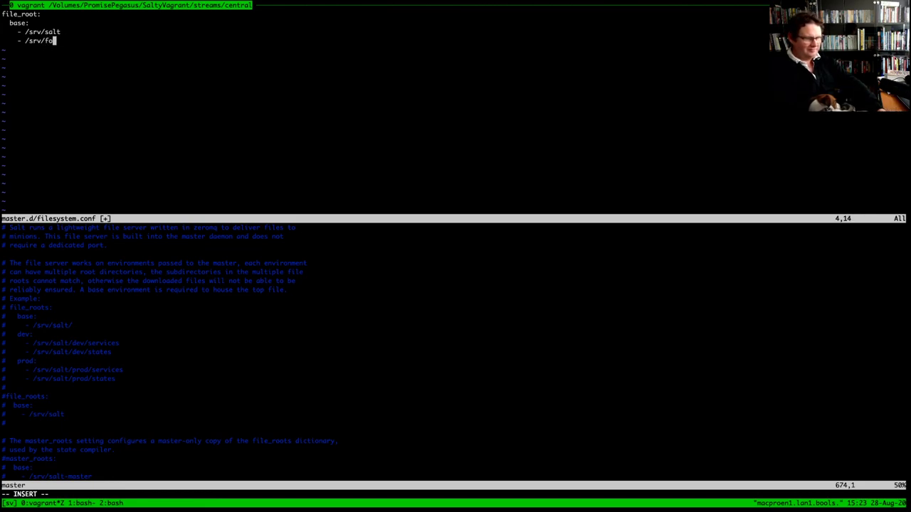
type("rmula")
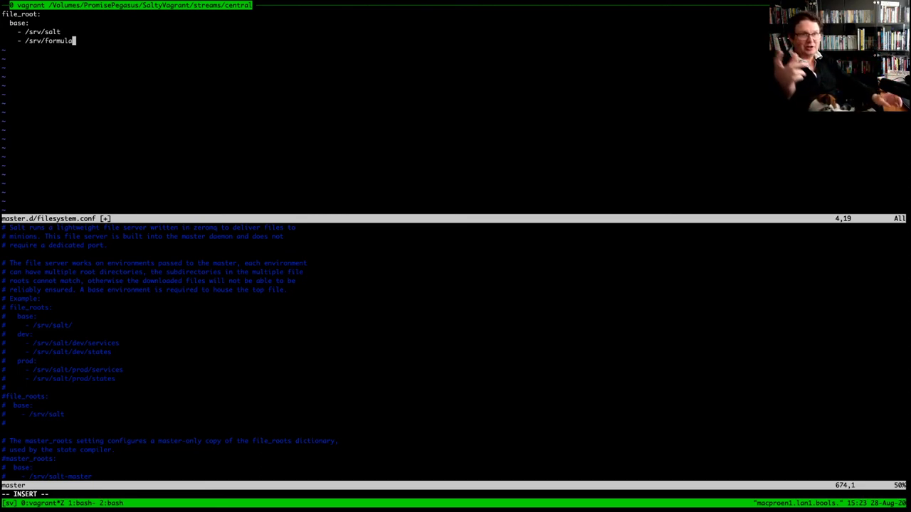
key("Escape")
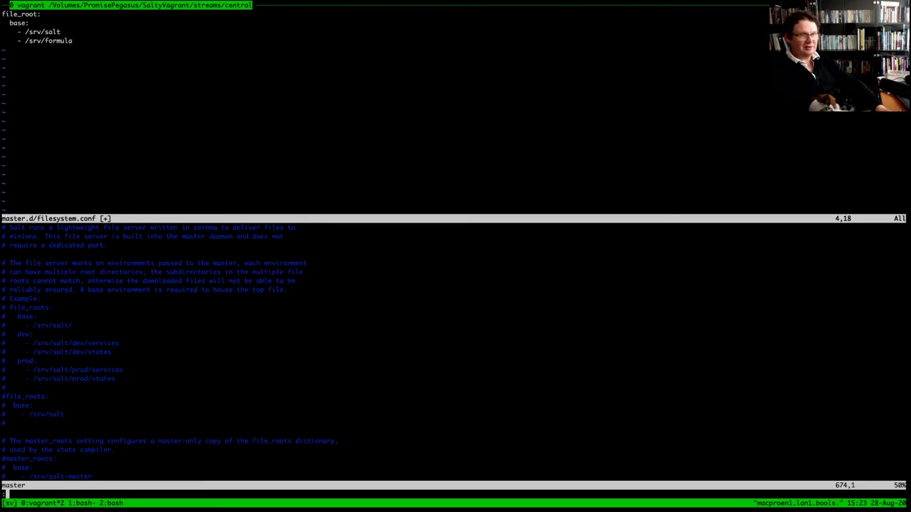
type(":w")
key("Return")
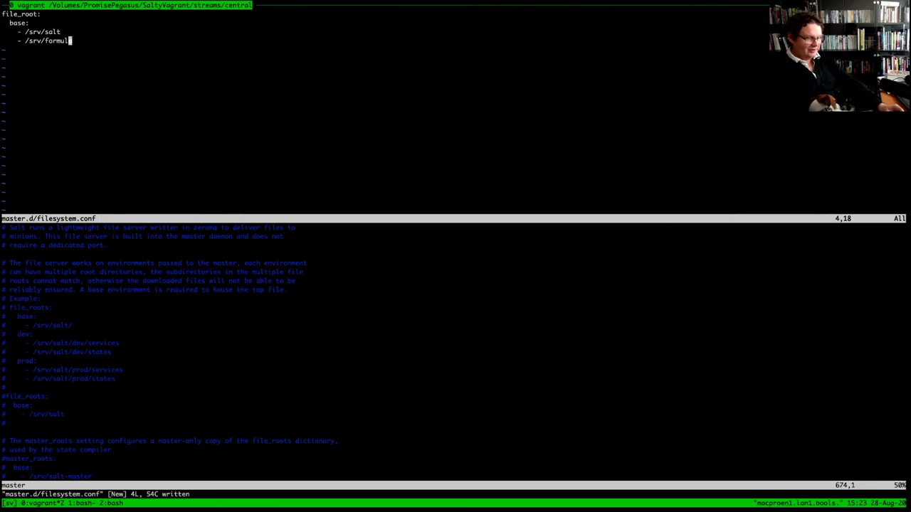
Open a terminal split from the master file's window and list the contents of /srv/formula
key("ctrl+w")
type("j")
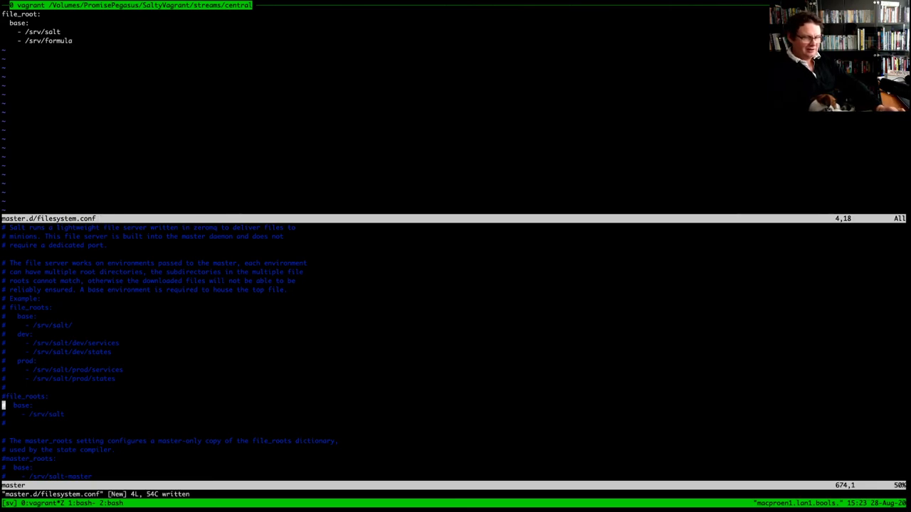
type(":term")
key("Return")
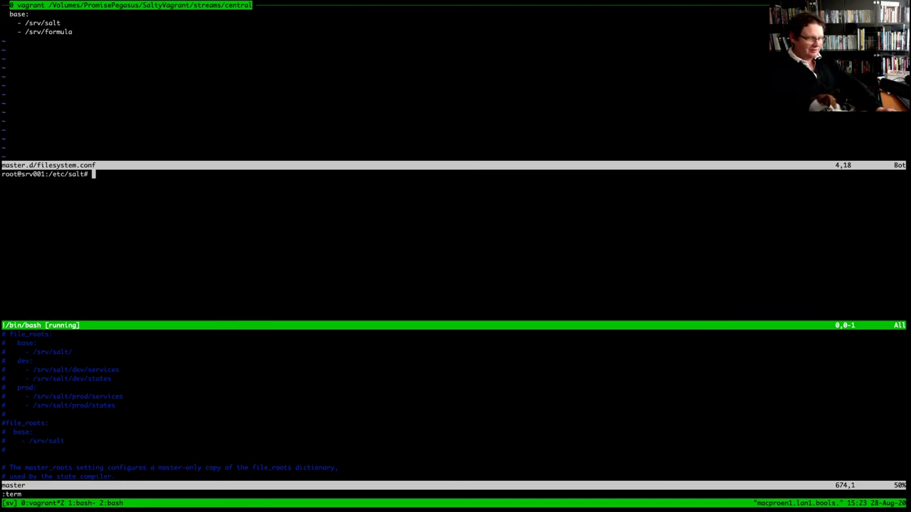
type("cd ")
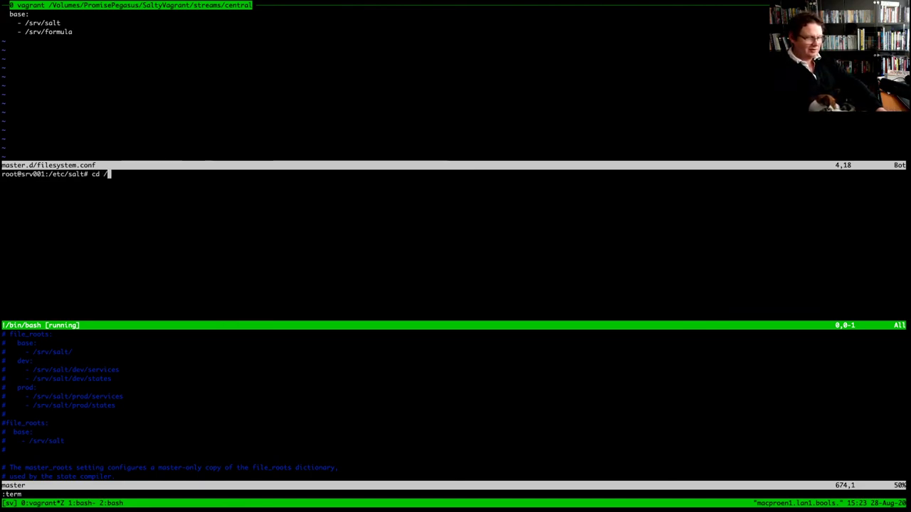
type("/srv/fo")
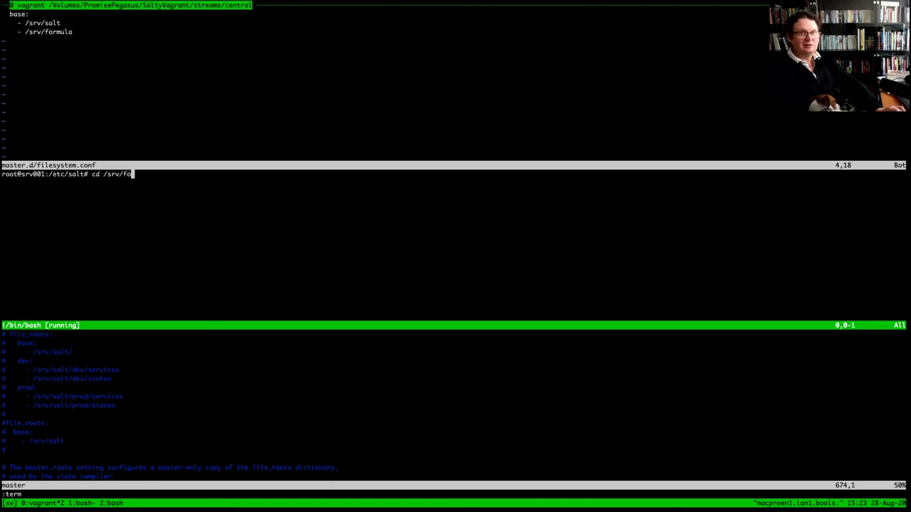
key("Tab")
key("Return")
type("ls")
key("Return")
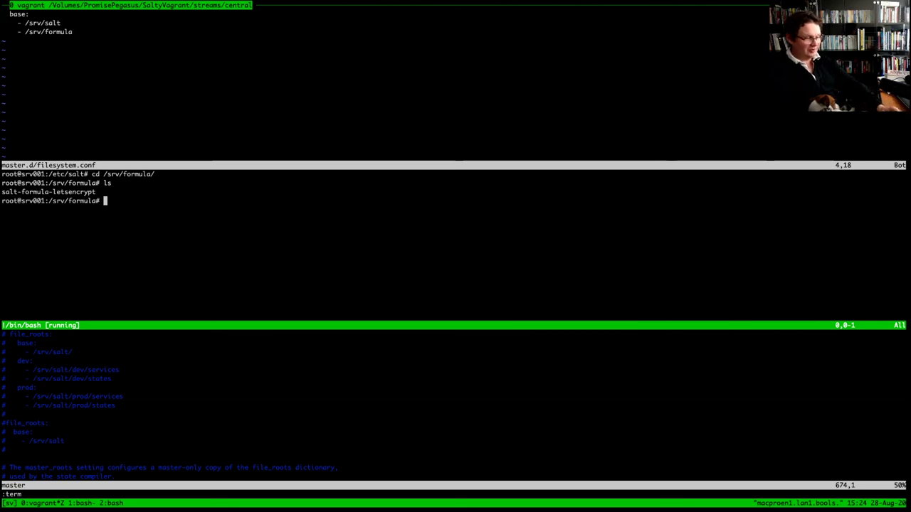
Append the letsencrypt formula's directory name to the /srv/formula path in filesystem.conf
key("ctrl+w")
key("k")
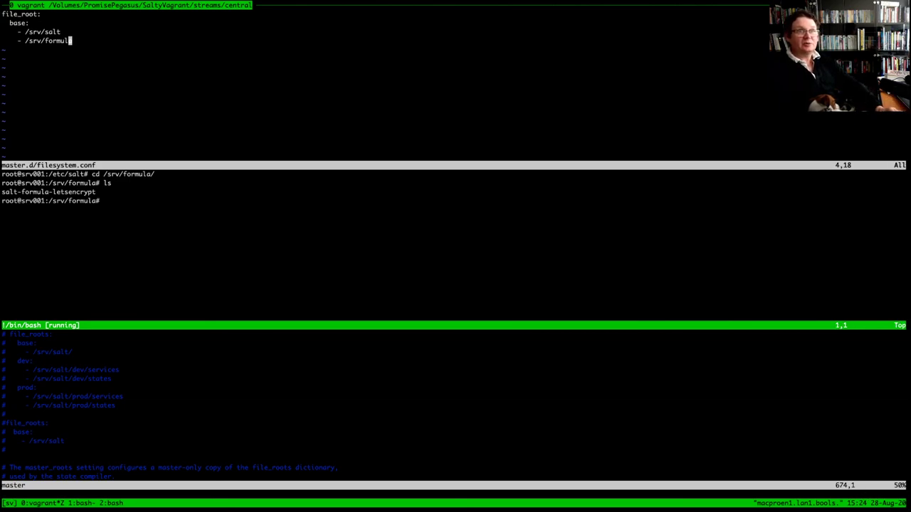
type("a/")
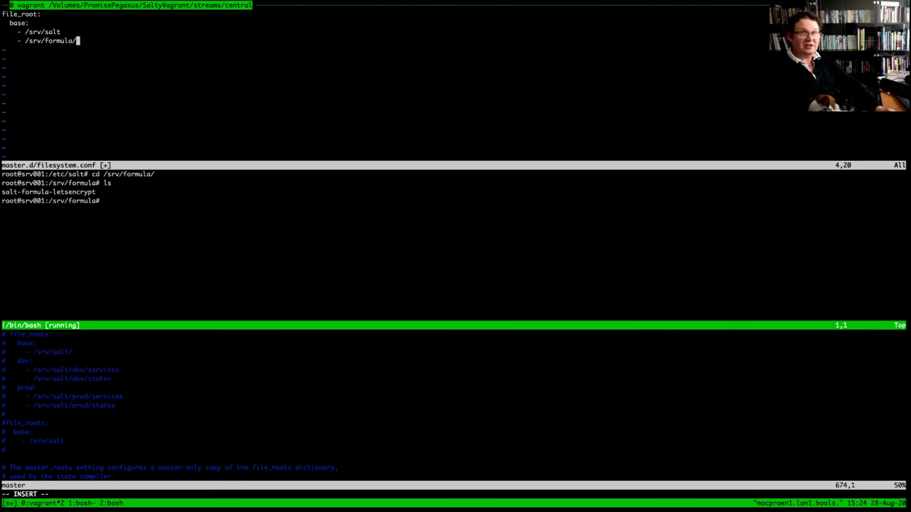
type("salt")
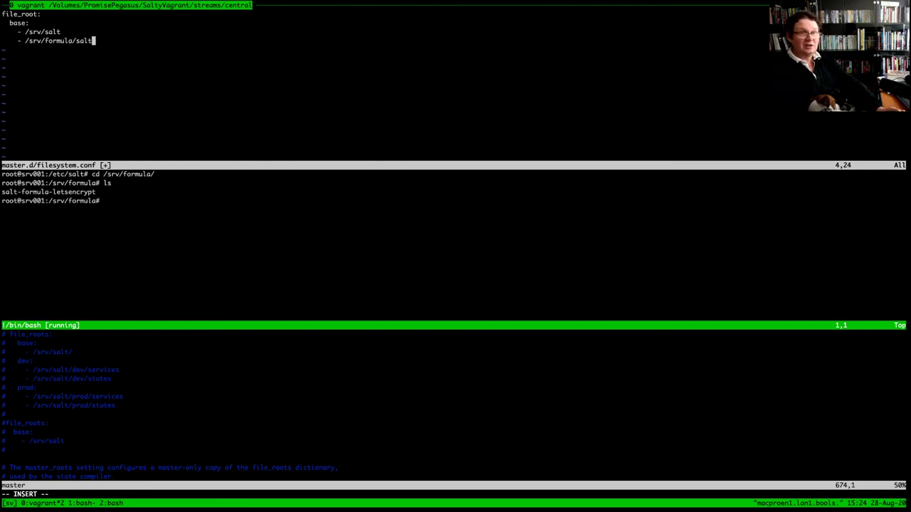
type("-")
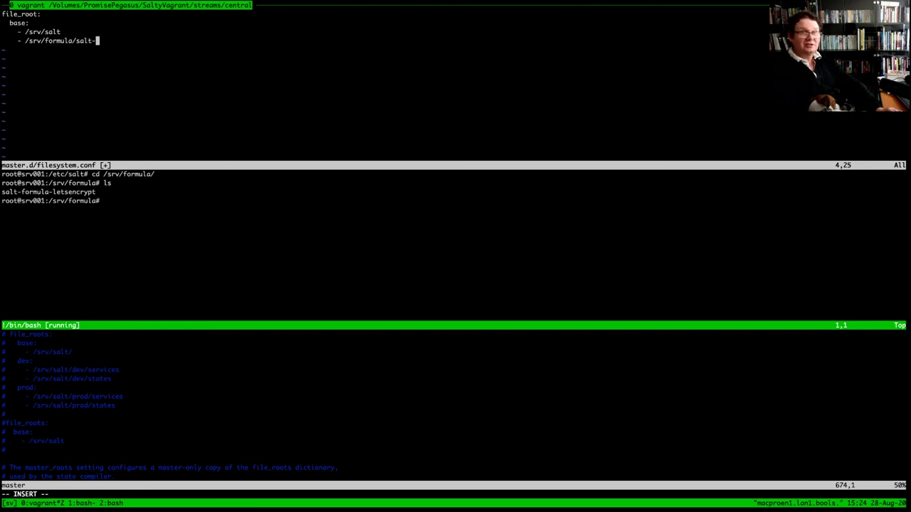
type("fo")
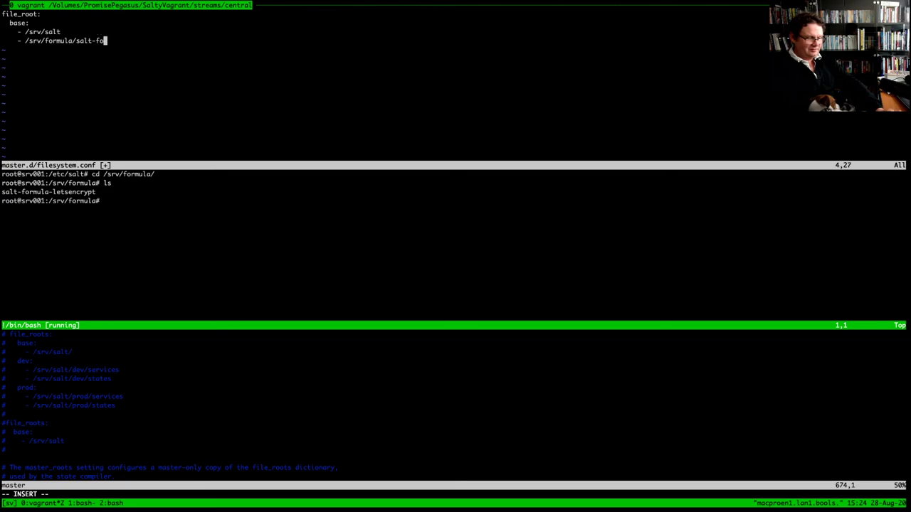
type("rumla")
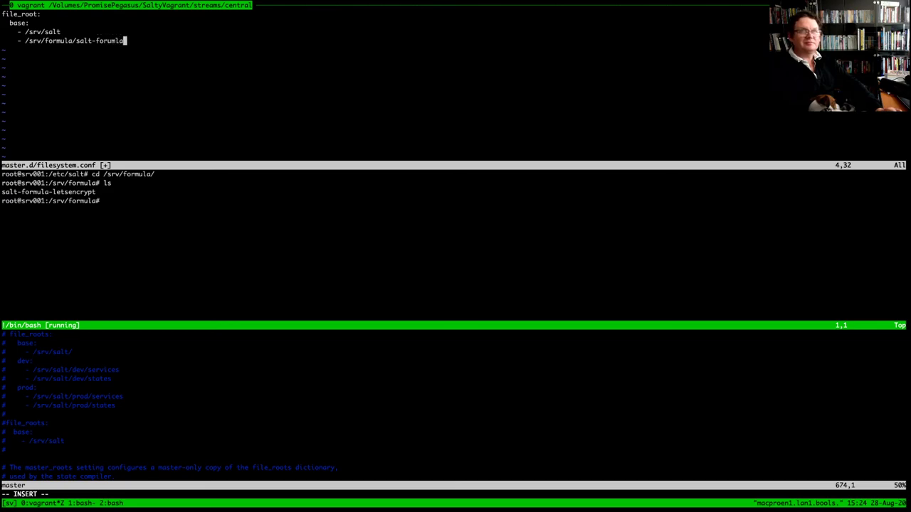
key("BackSpace")
key("BackSpace")
key("BackSpace")
key("BackSpace")
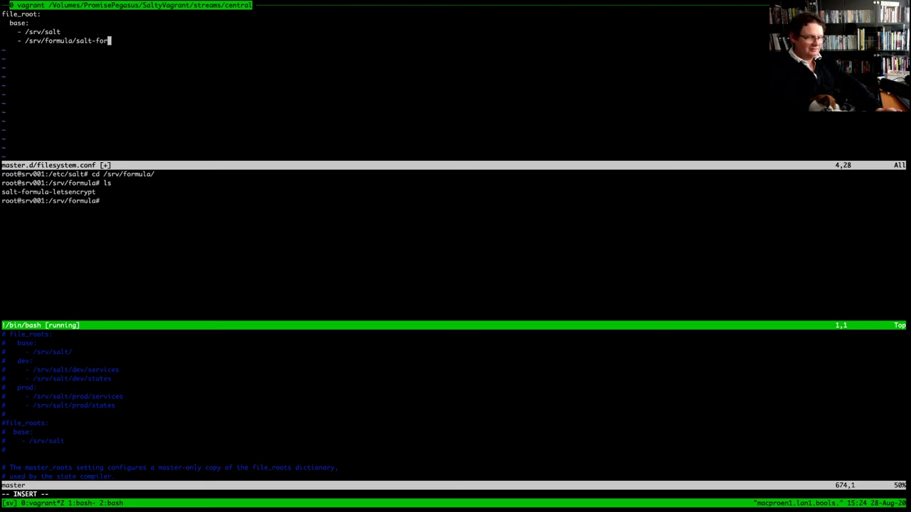
type("mula-le")
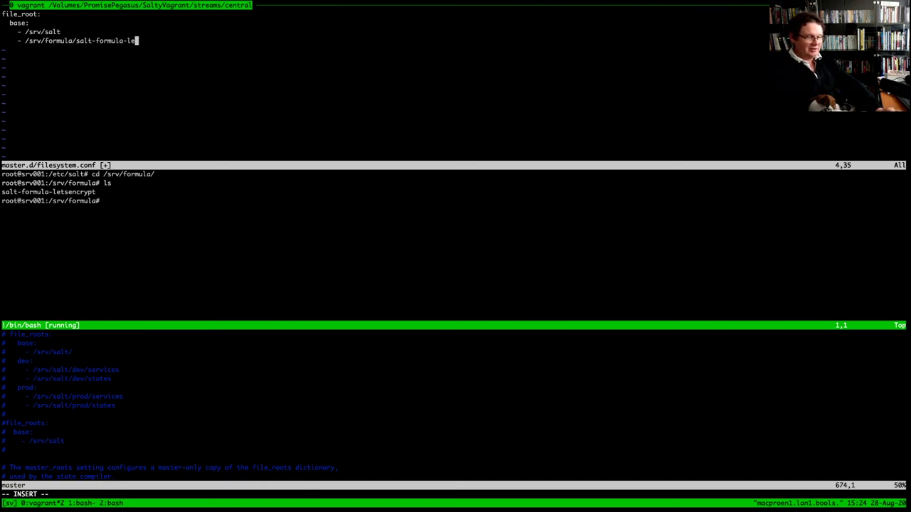
type("tsenc")
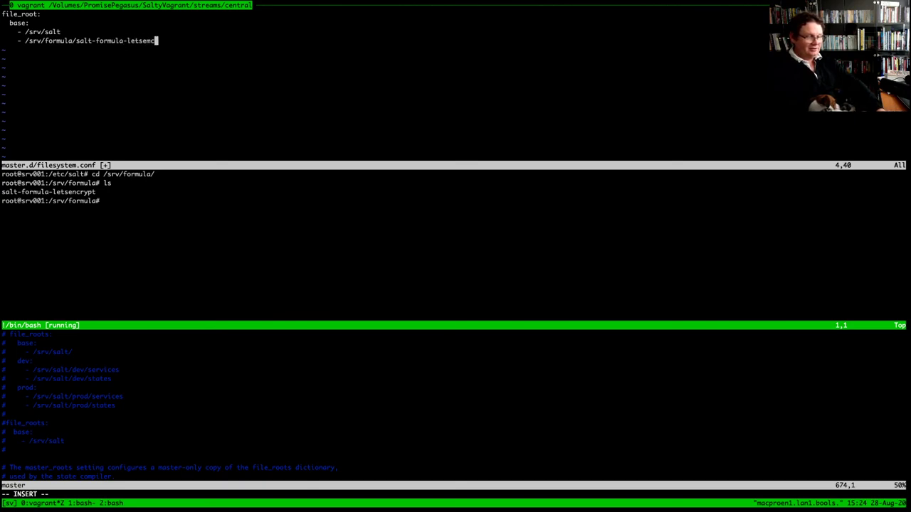
type("rypt")
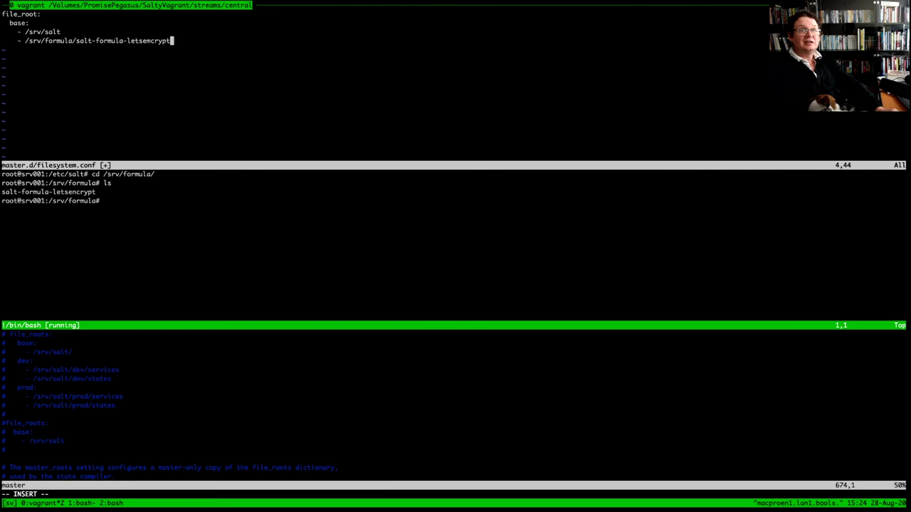
Correct the misspelled directory name to salt-formula-letsencrypt, and save and close filesystem.conf
key("Escape")
key("h")
key("h")
key("h")
key("h")
key("h")
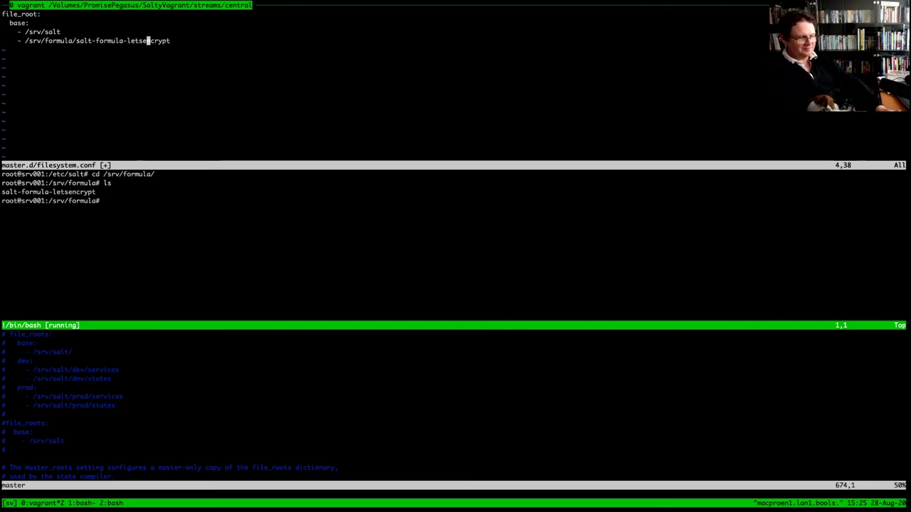
type(":wq")
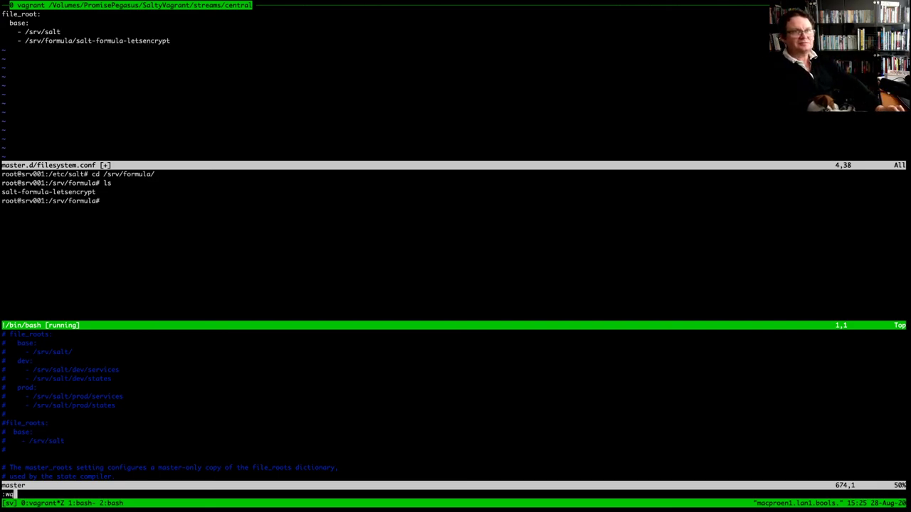
key("Return")
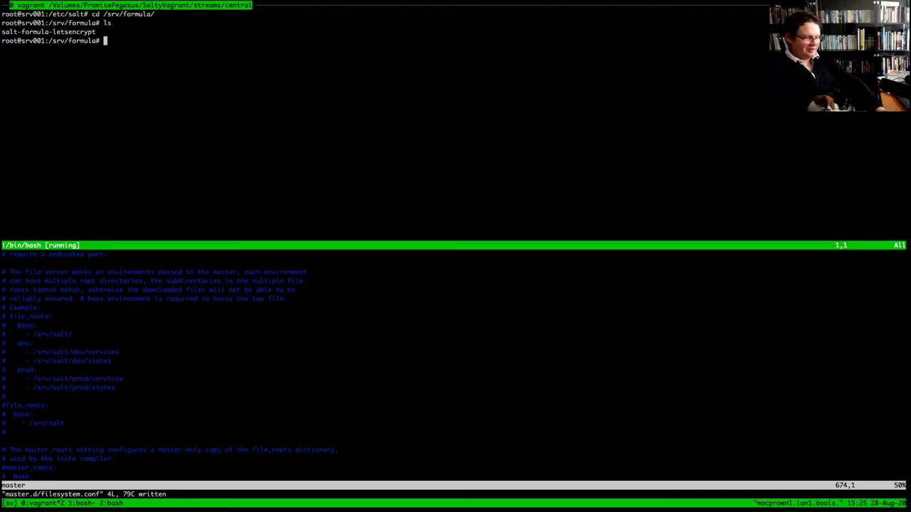
Exit the terminal split and quit the master file to return to the /etc/salt shell
type("exit")
key("Return")
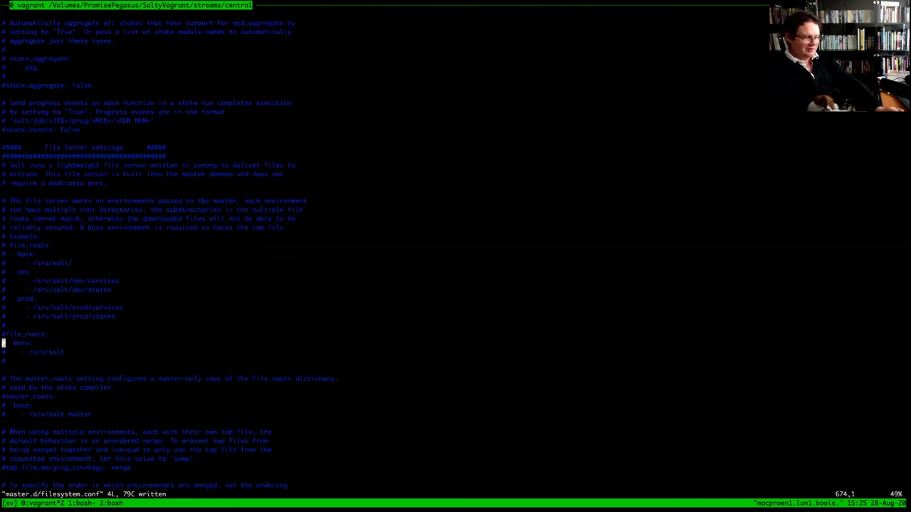
type(":q")
key("Return")
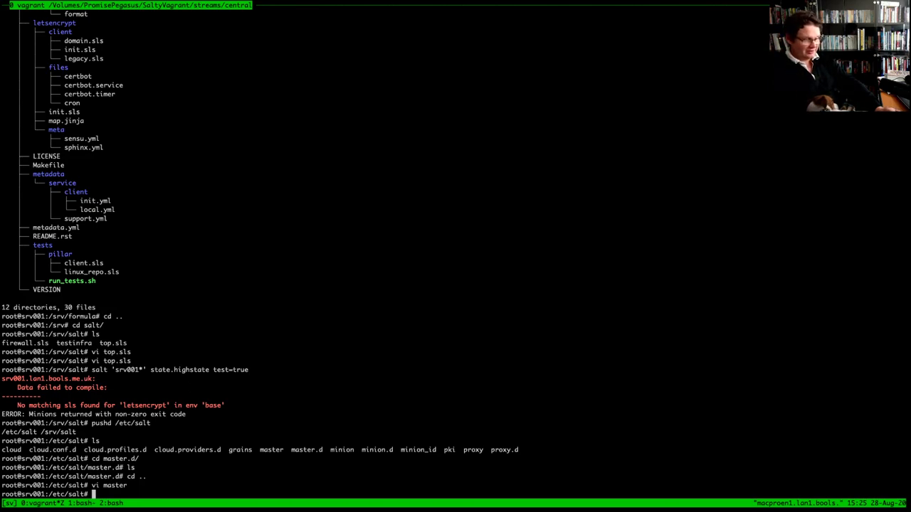
Restart the salt-master service with systemctl
type("system")
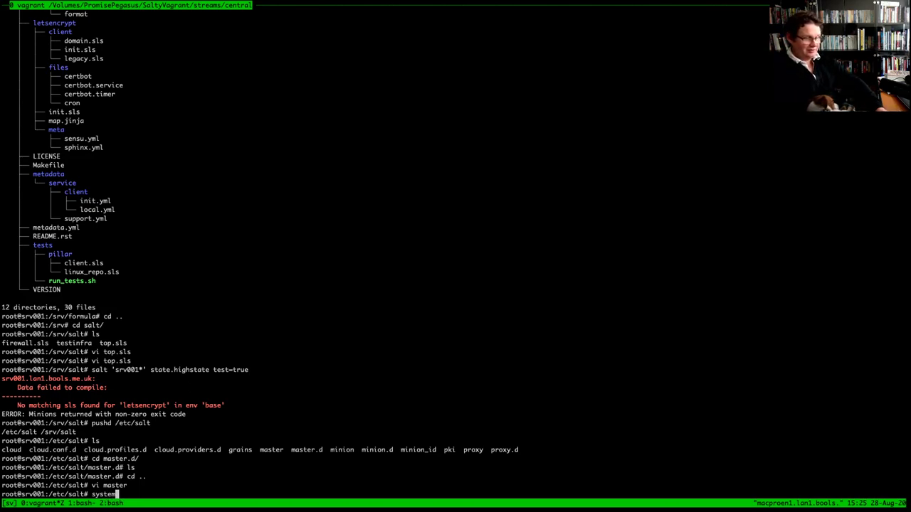
type("ctl rest")
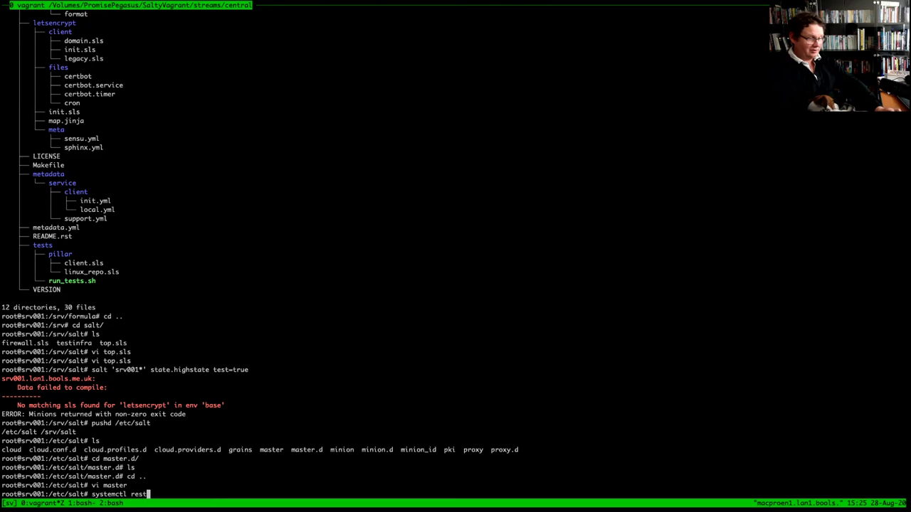
type("art salt-master")
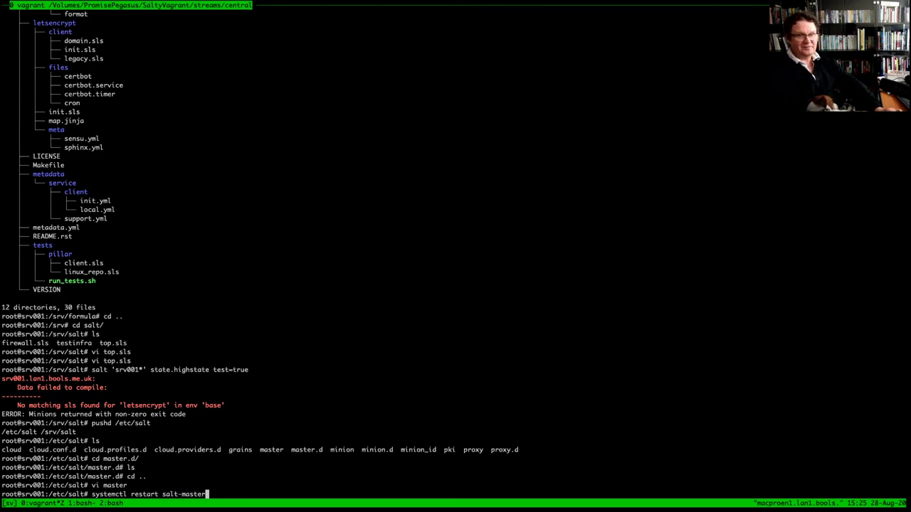
key("Return")
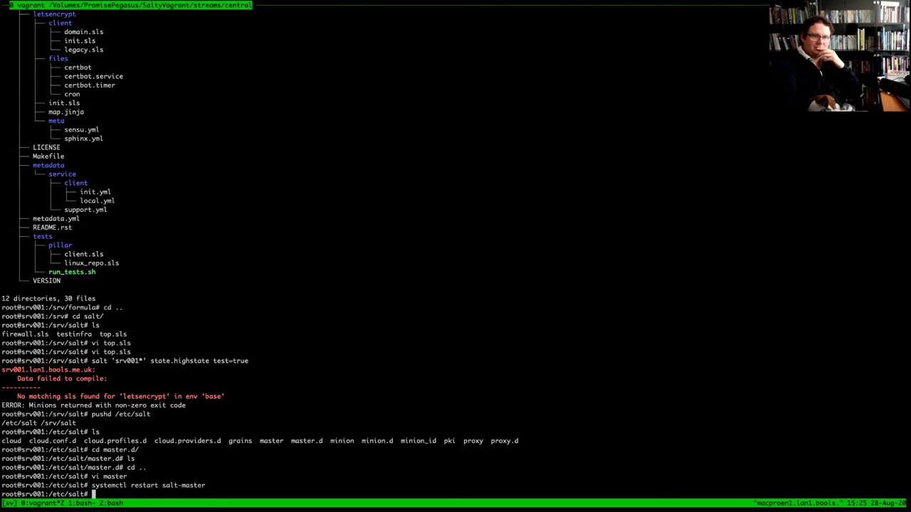
Rerun the earlier highstate dry run, salt 'srv001*' state.highstate test=true
key("Up")
key("Up")
key("Up")
key("Up")
key("Up")
key("Up")
key("Up")
key("Up")
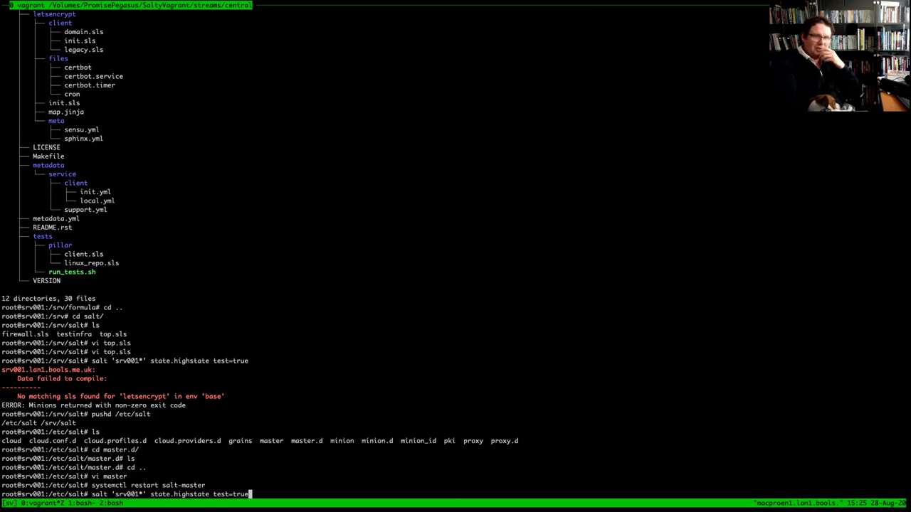
key("Up")
key("Down")
key("Return")
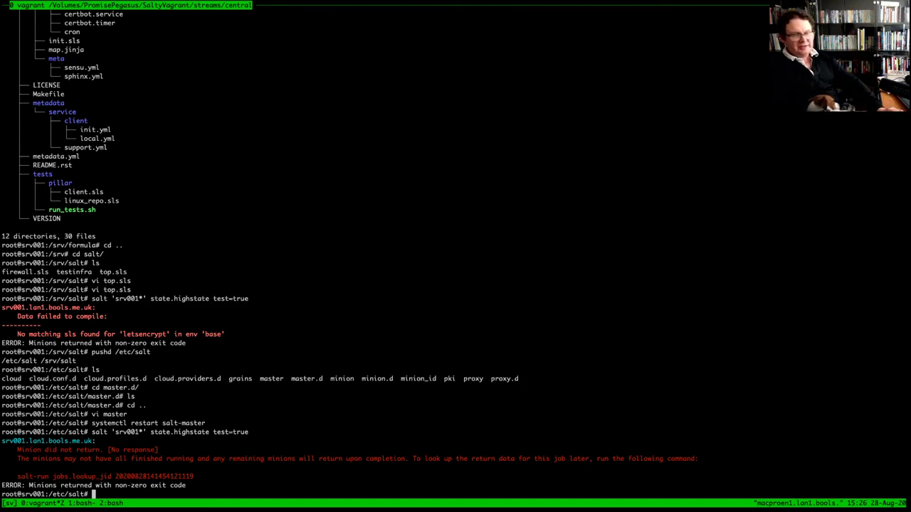
Look up the unreturned highstate job with salt-run jobs.lookup_jid, using the job ID given in the error output
type("sal")
type("t-r")
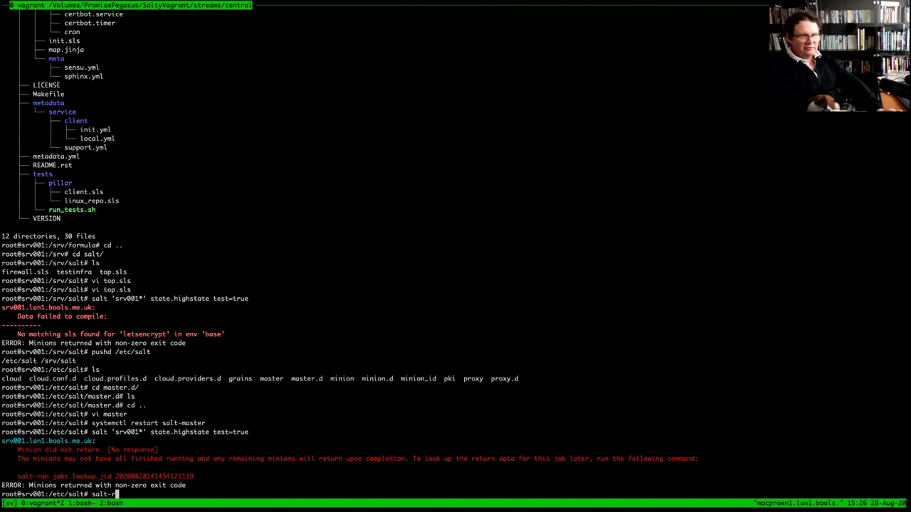
type("un jobs.")
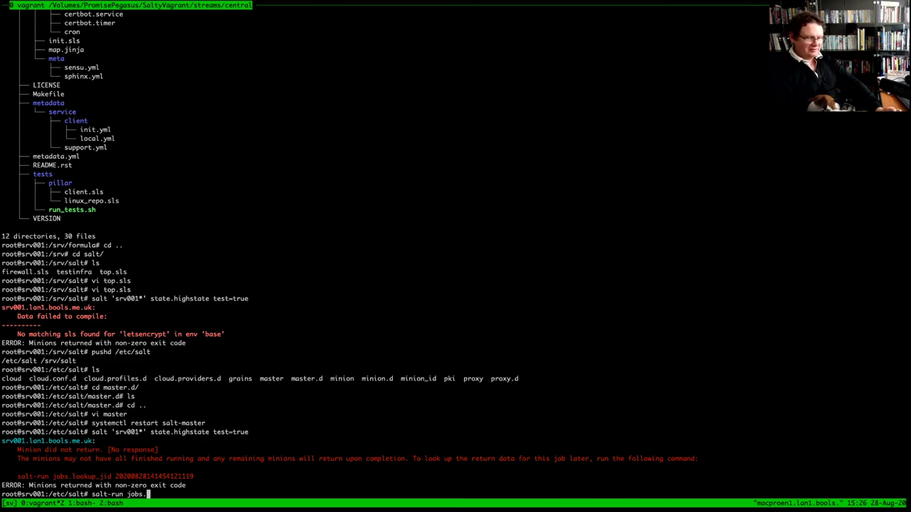
type("lookup_jid")
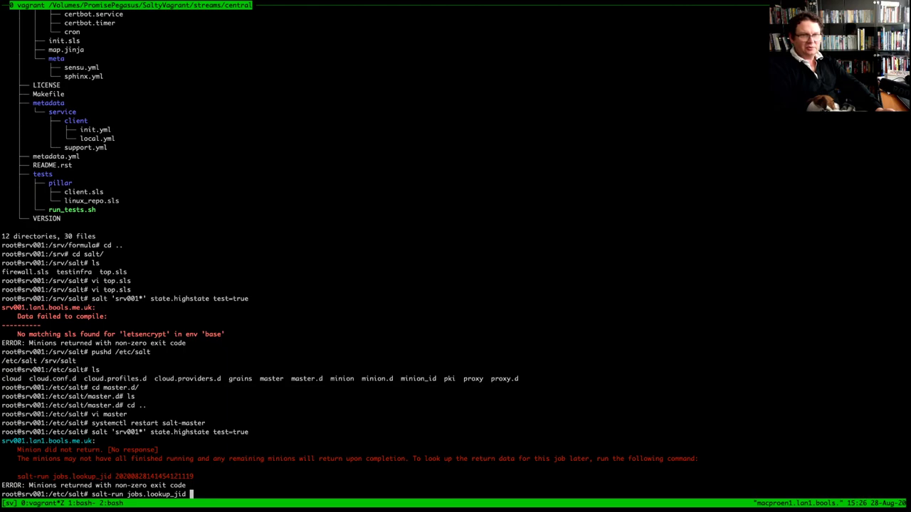
double_click(154, 476)
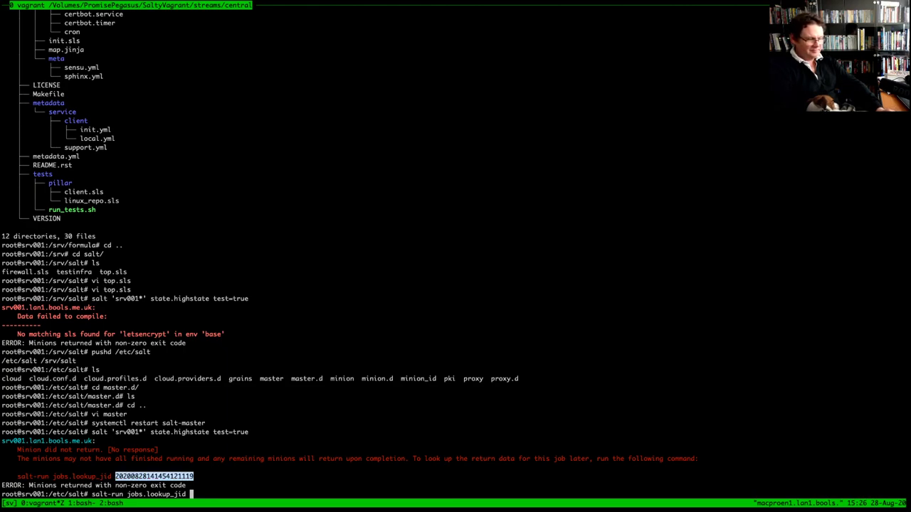
key("super+v")
key("Return")
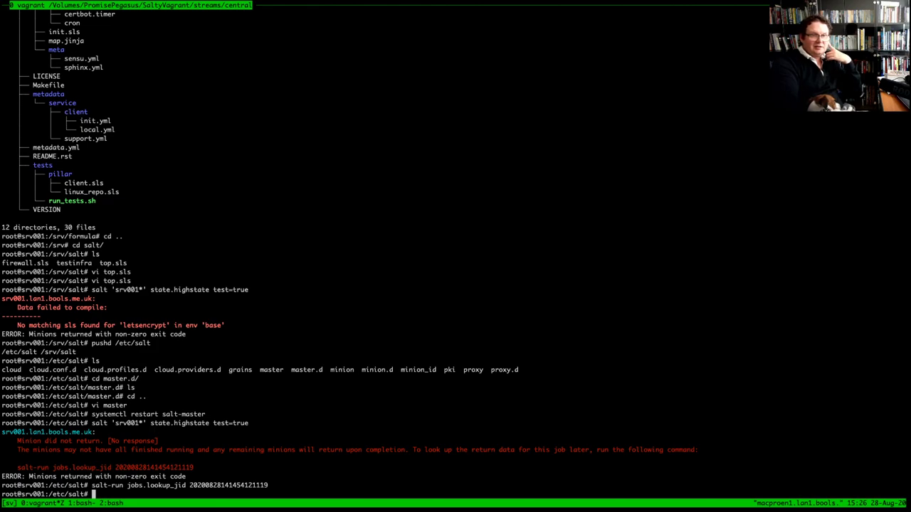
Run the highstate dry run against 'srv001*' again with test=true
key("Up")
key("Up")
key("Return")
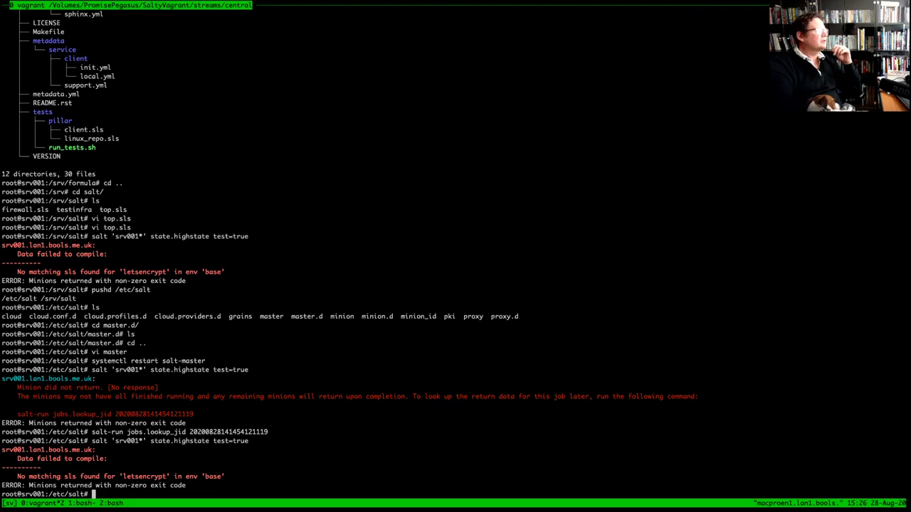
Switch to the browser and review the Salt Formulas instructions on adding a formula directory manually to file_roots
key("super+Tab")
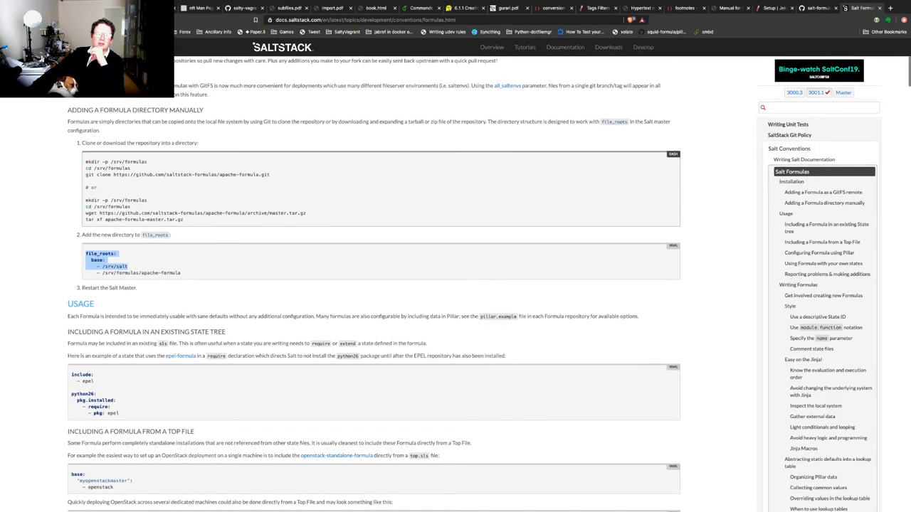
scroll(374, 285, "up", 6)
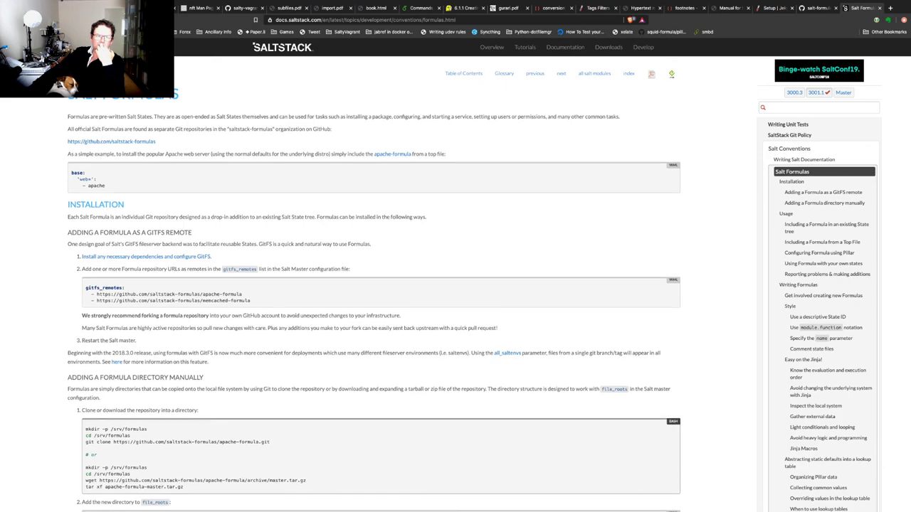
scroll(375, 285, "down", 3)
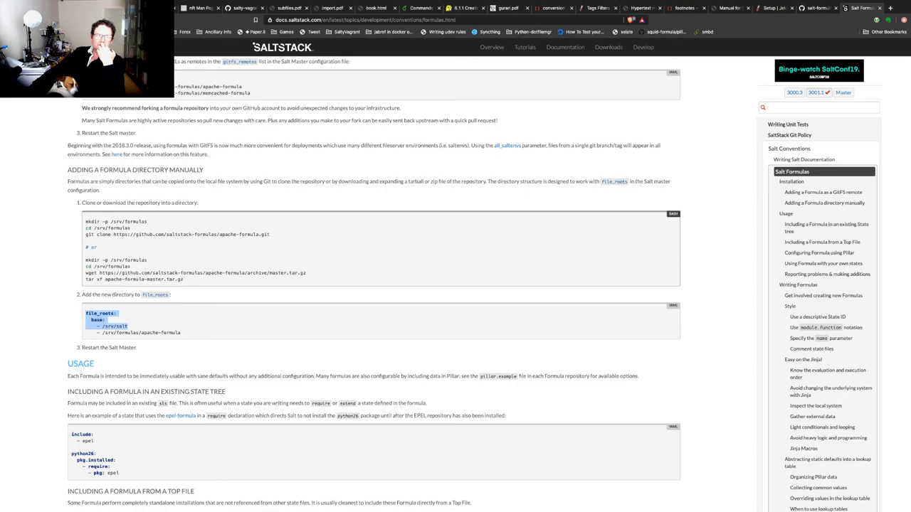
Return to the web search, search for saltstack salt master config, and open the Configuring the Salt Master documentation
key("super+bracketleft")
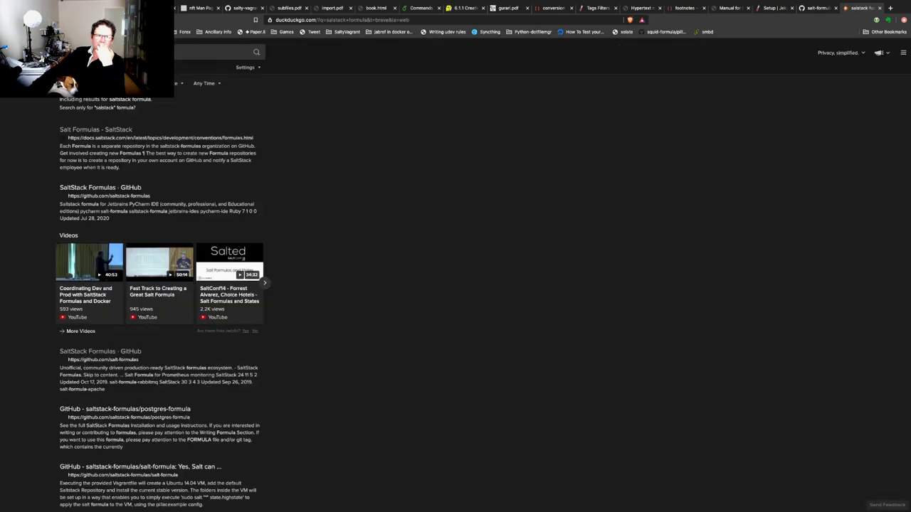
key("Down")
key("Down")
key("Up")
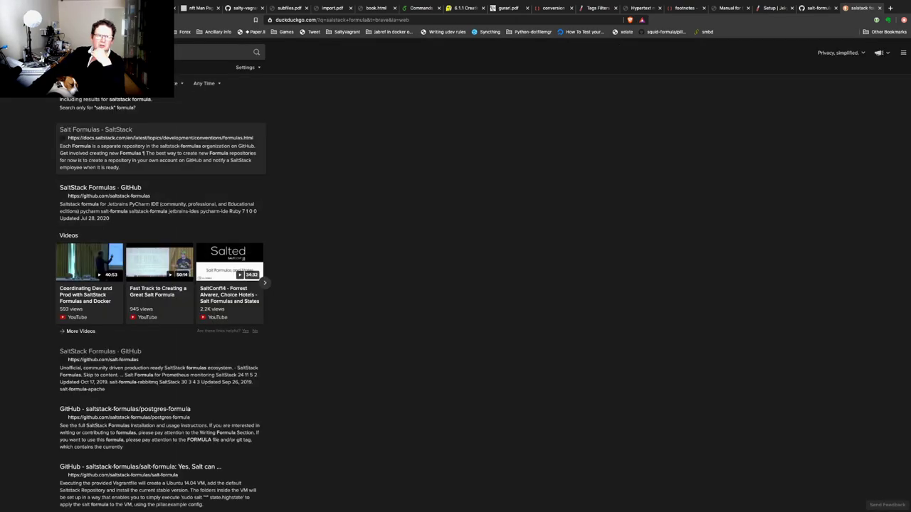
key("slash")
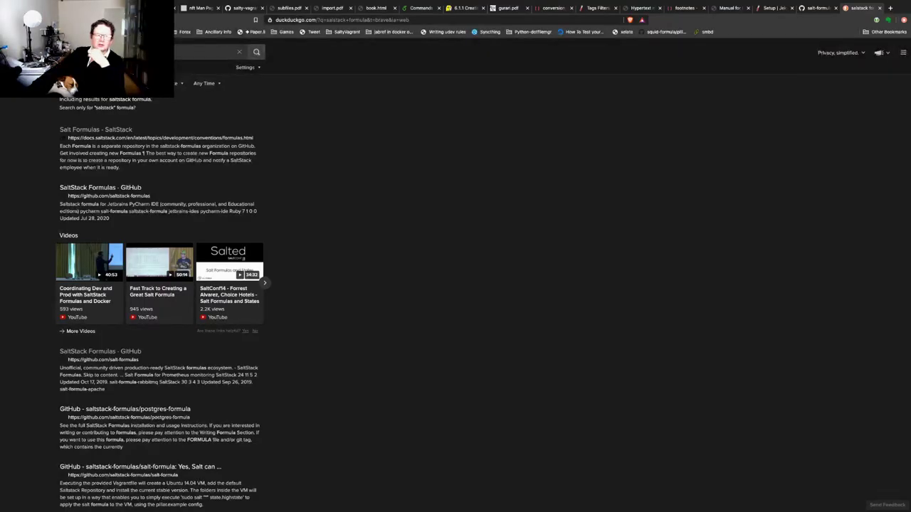
type("solstice s")
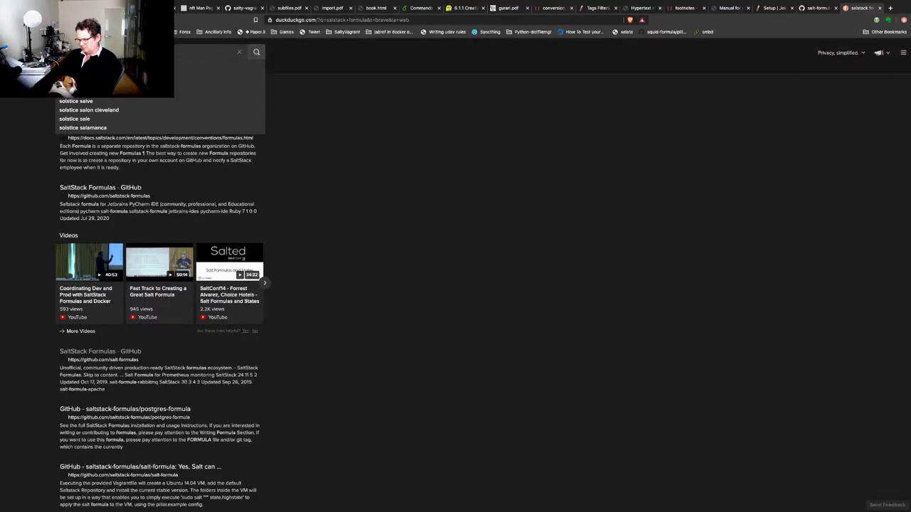
key("Escape")
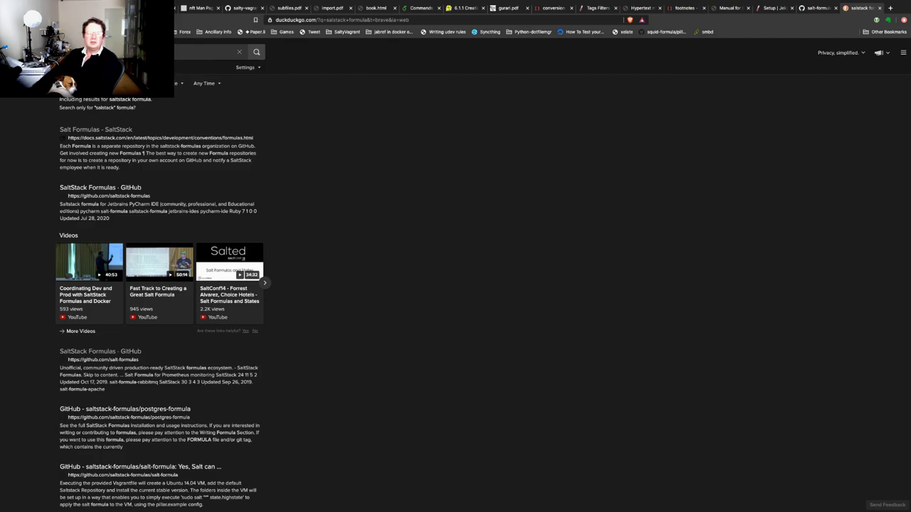
key("Return")
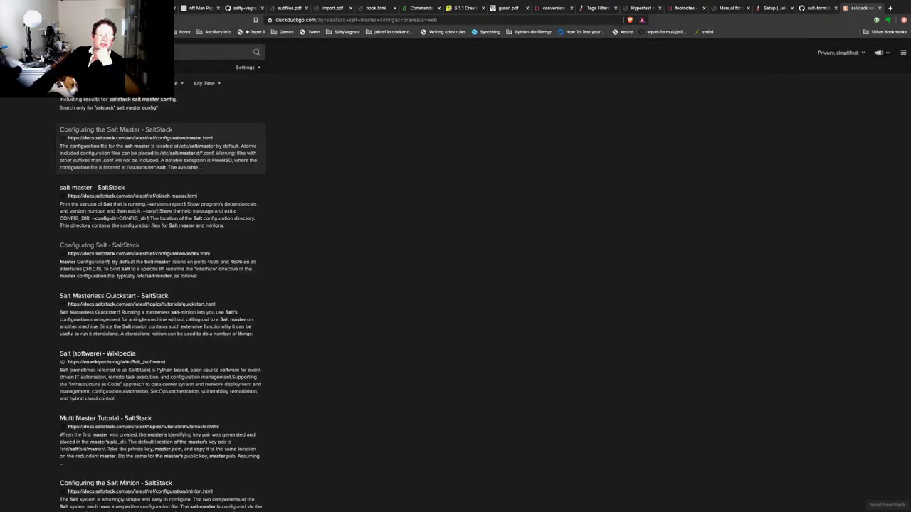
key("Return")
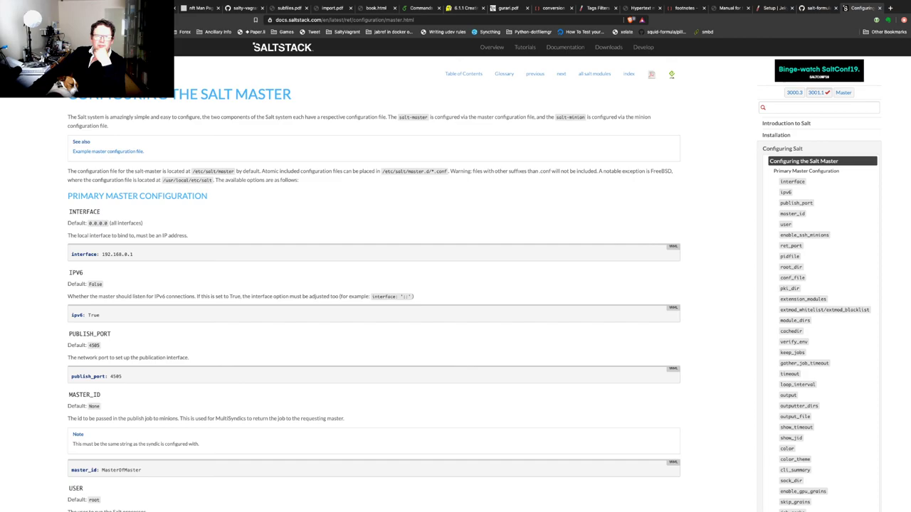
Switch back to the terminal and list the contents of /etc/salt and its master.d directory
key("super+Tab")
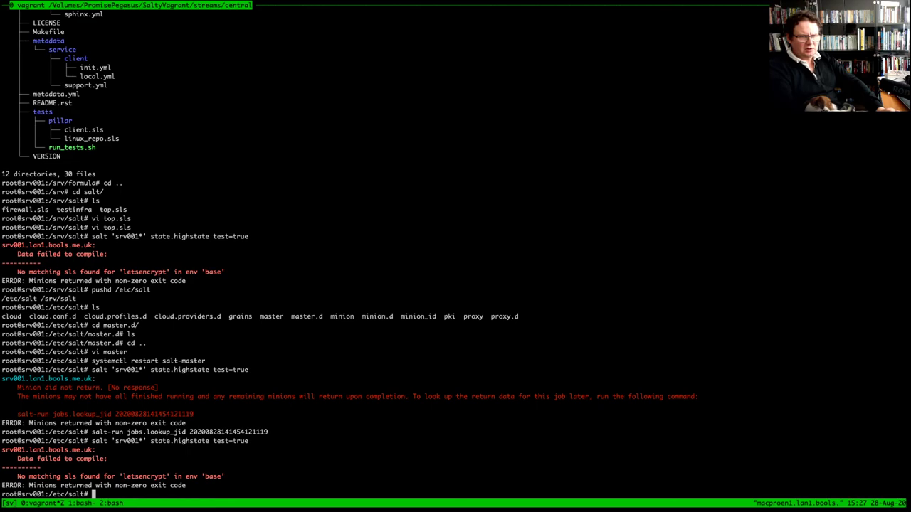
type("ls")
key("Return")
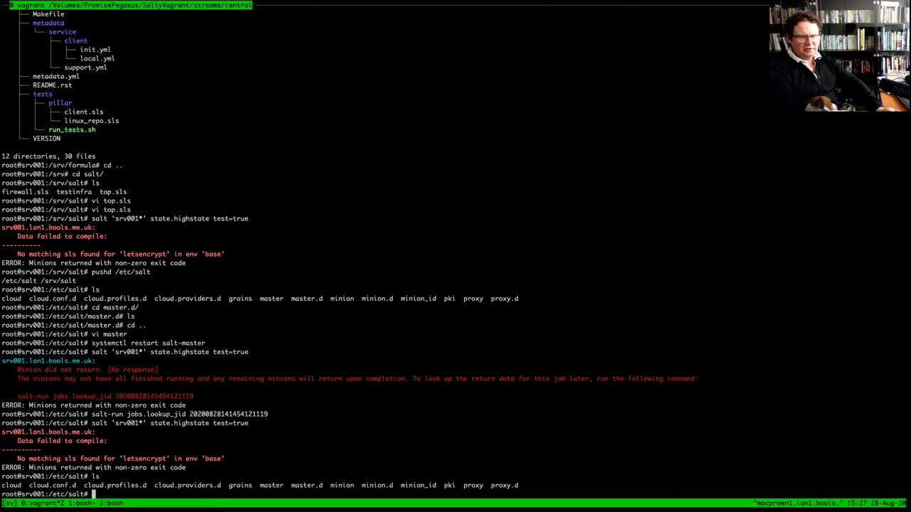
type("lt# ls ms")
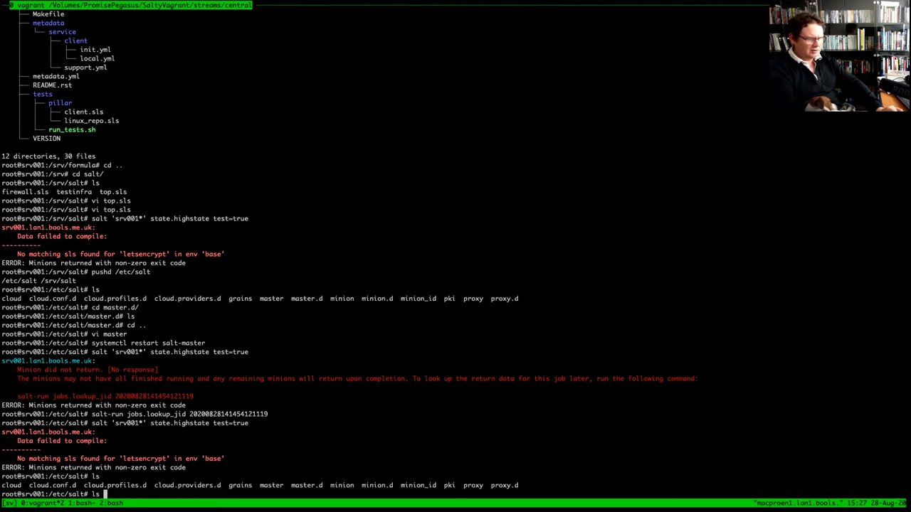
type("ter")
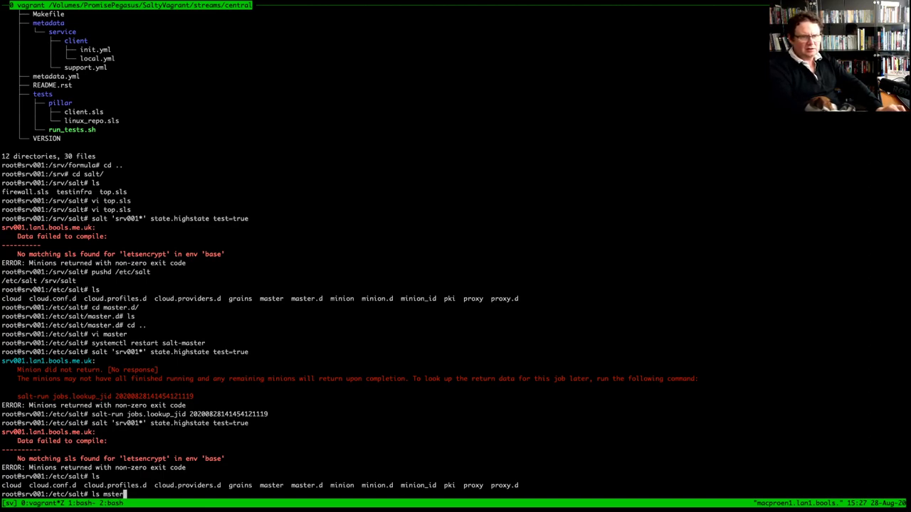
key("BackSpace")
key("BackSpace")
key("BackSpace")
key("BackSpace")
type("aster")
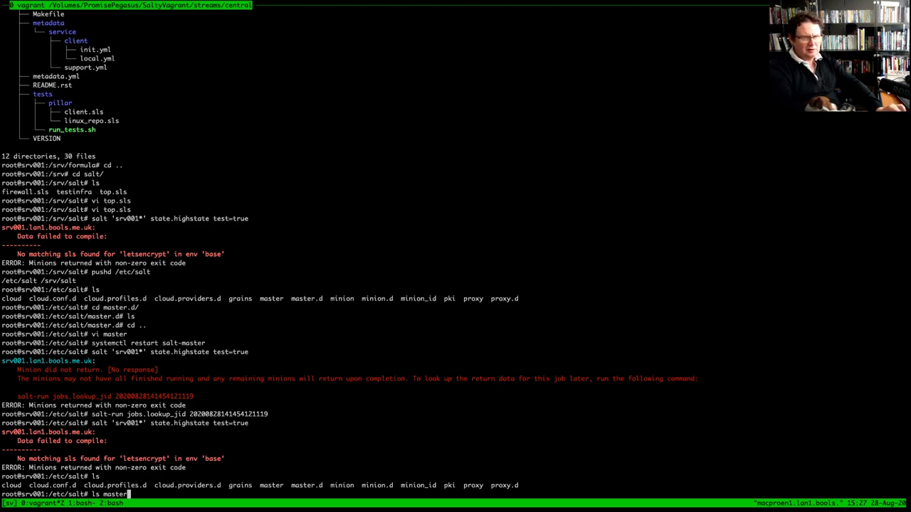
type(".")
key("Tab")
key("Return")
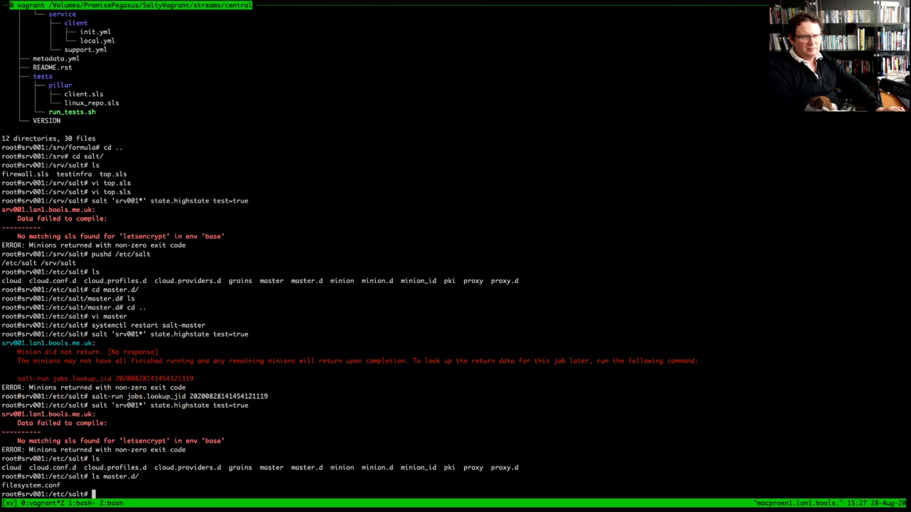
Print the contents of master.d/filesystem.conf with cat
key("Up")
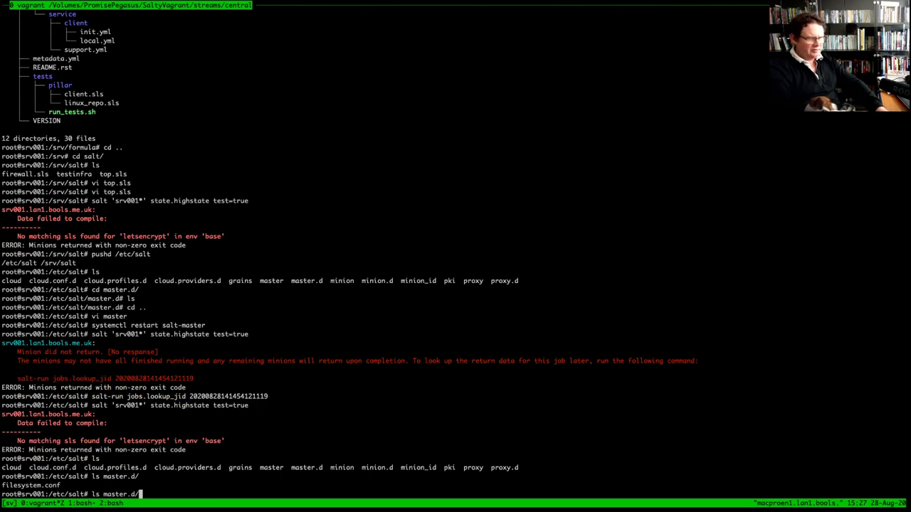
key("Tab")
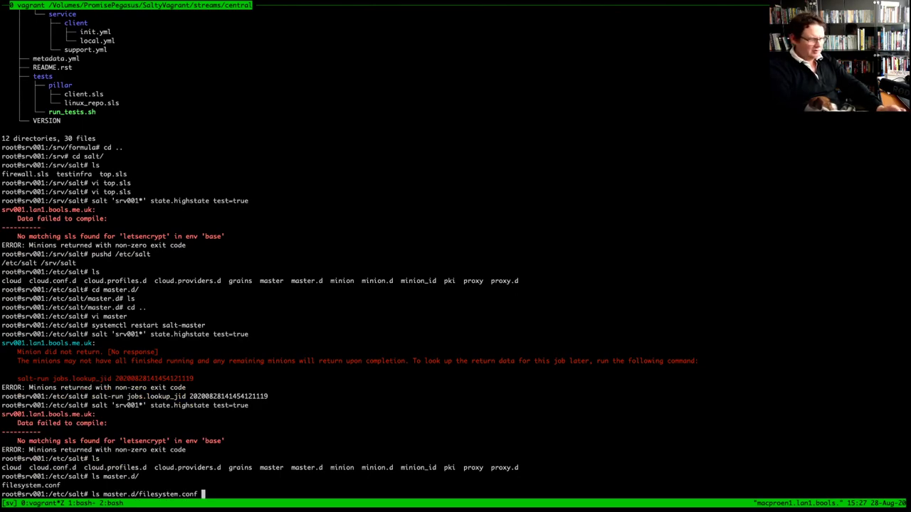
key("Left")
key("Left")
key("Left")
key("Left")
key("Left")
key("Left")
key("Left")
key("Left")
key("Left")
key("Left")
key("Left")
key("Left")
key("Left")
key("Left")
key("Left")
key("Left")
key("Left")
key("Left")
key("Left")
key("Left")
key("Left")
key("Left")
key("Left")
key("Left")
key("Left")
key("Left")
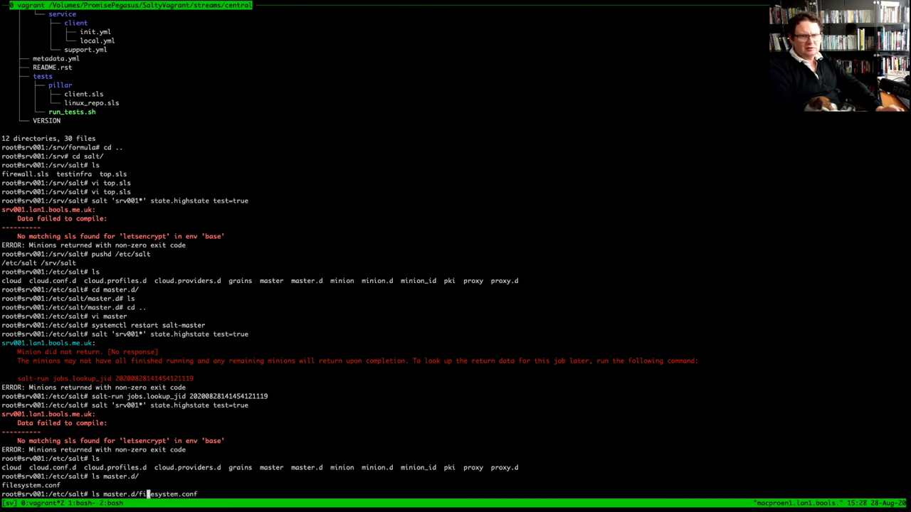
key("BackSpace")
key("BackSpace")
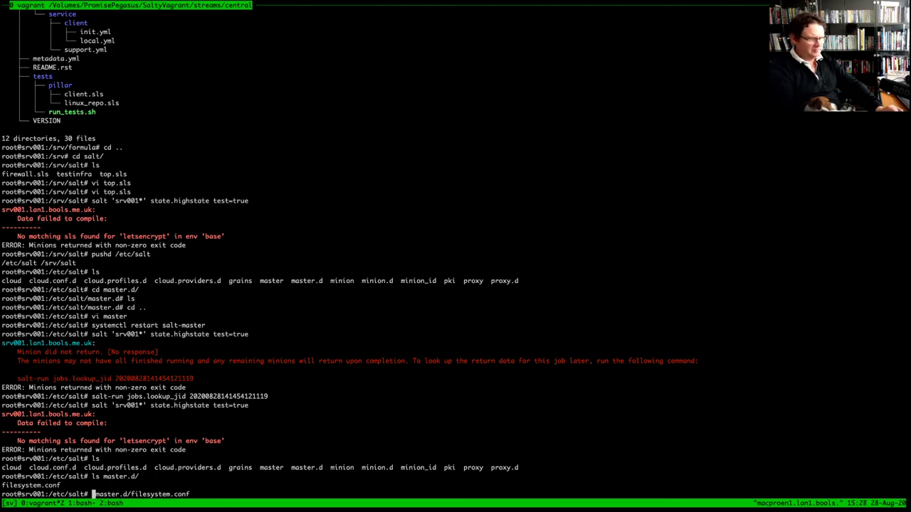
type("cat")
key("Return")
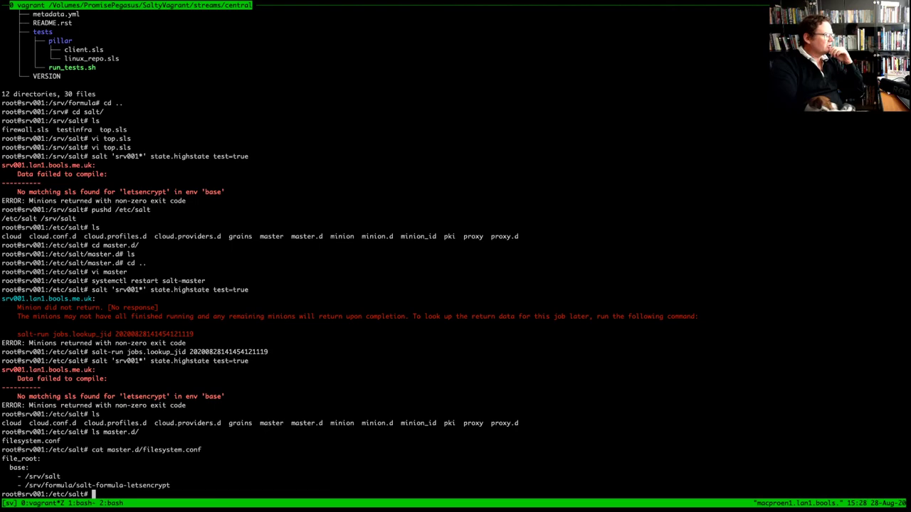
Switch to the browser and look through the Configuring the Salt Master page's options for the master configuration settings
key("super+Tab")
scroll(373, 285, "down", 3)
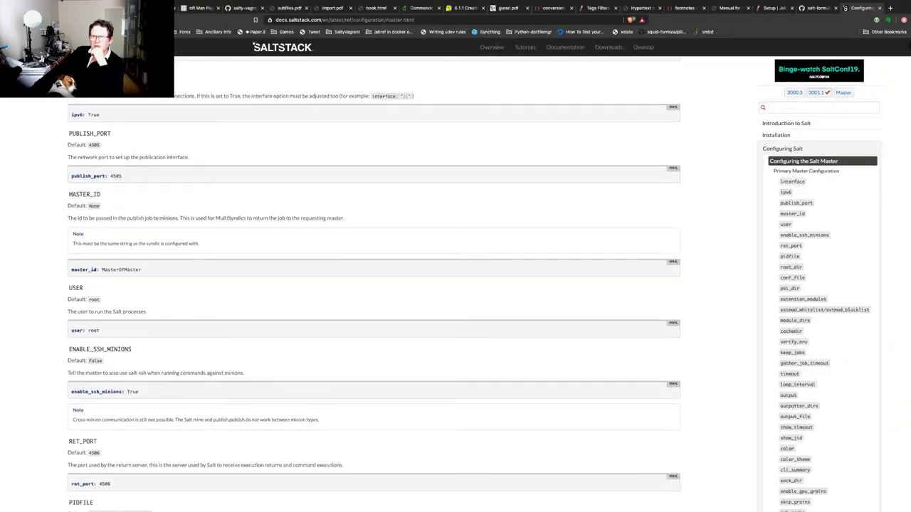
scroll(374, 285, "down", 3)
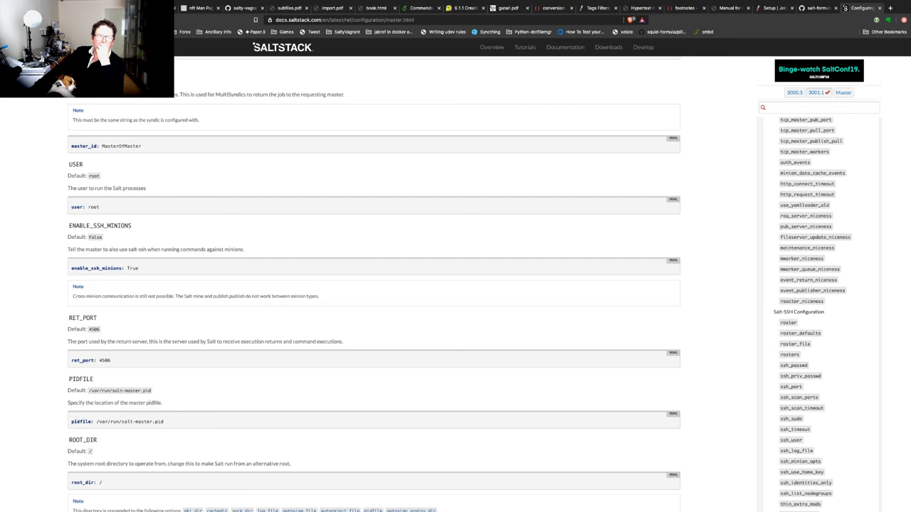
scroll(374, 285, "down", 3)
scroll(374, 285, "down", 8)
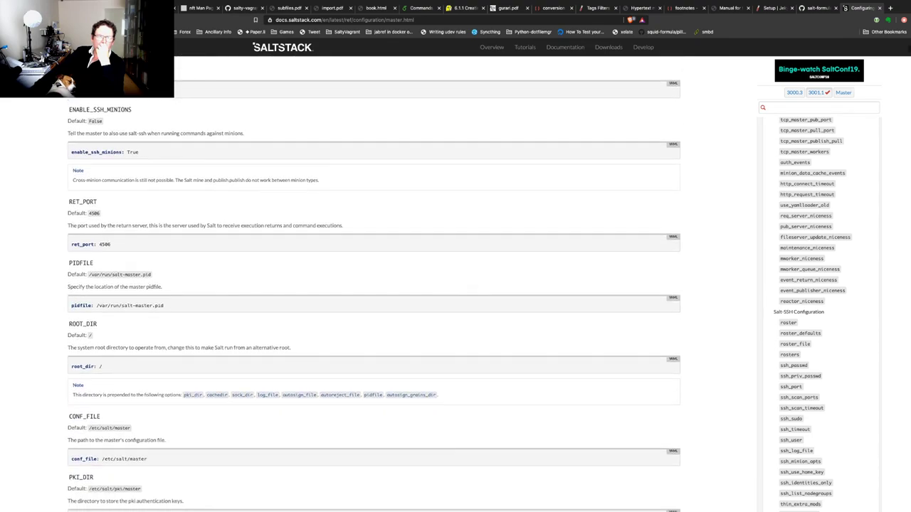
scroll(374, 285, "down", 8)
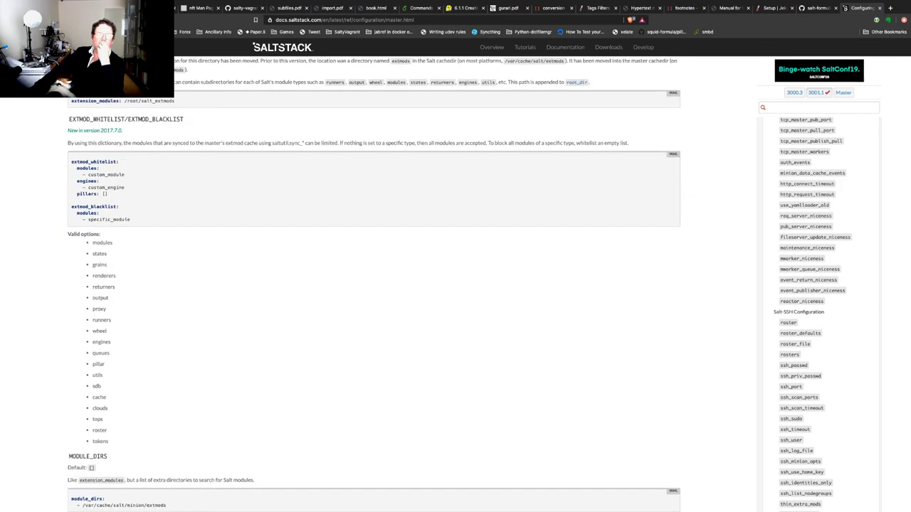
Go back to the saltstack formula search results and open the SaltStack Formulas organization page on GitHub
key("alt+Left")
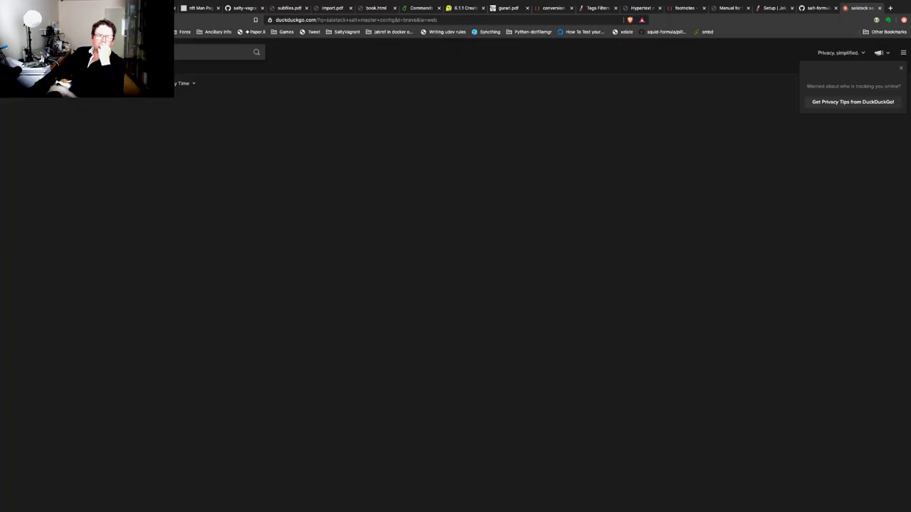
key("alt+Left")
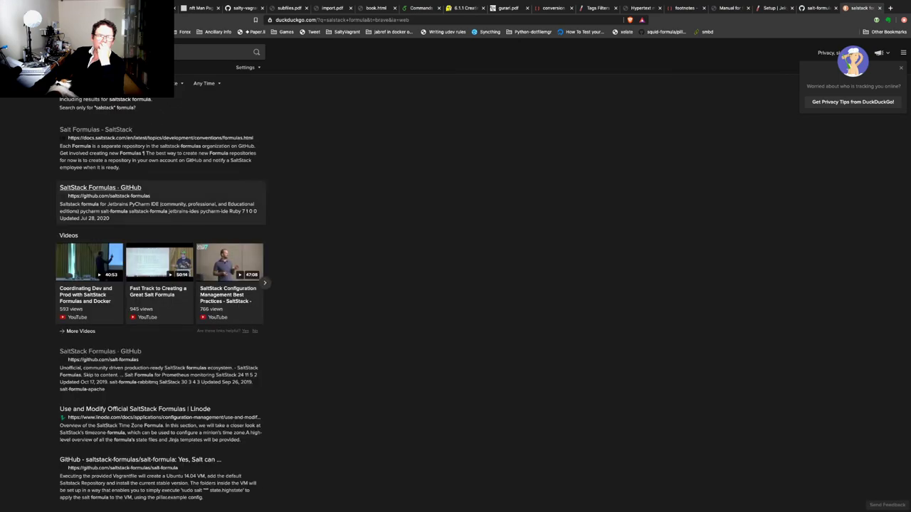
left_click(100, 187)
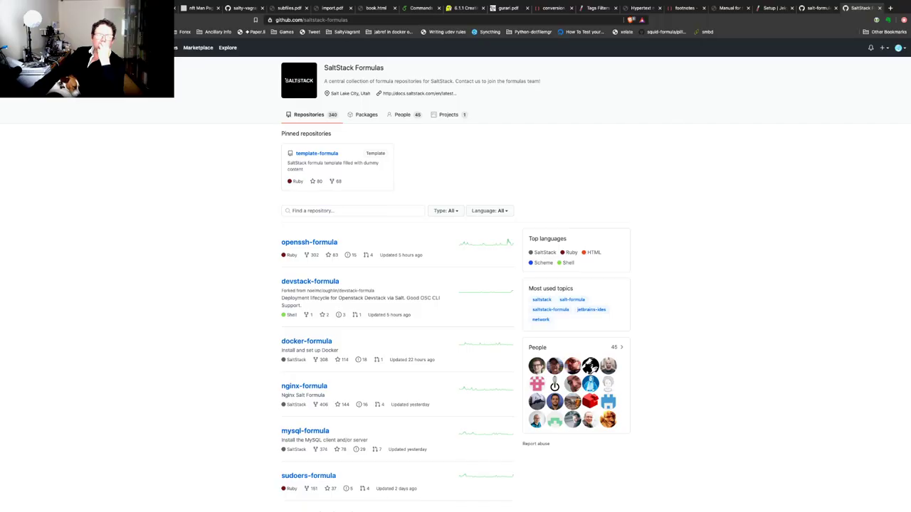
key("ctrl+l")
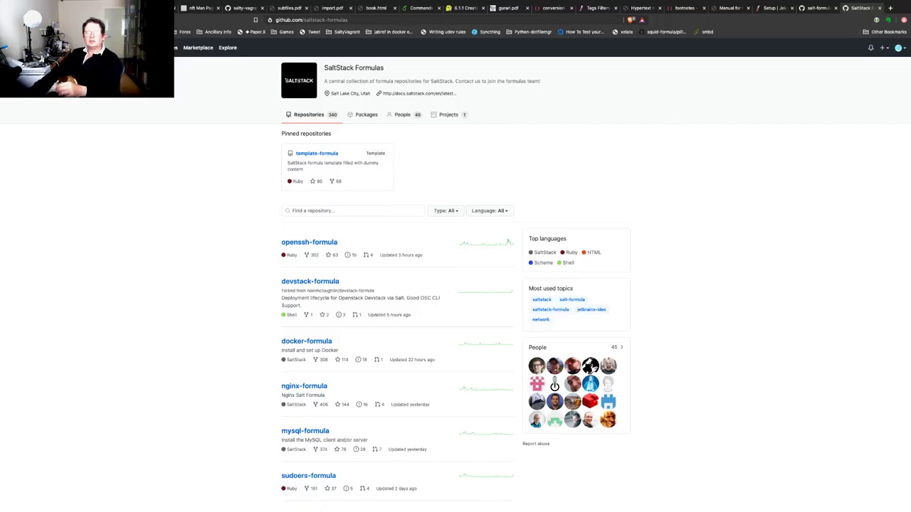
Search the web for "saltstack file_root" and open the File Server Configuration page from the SaltStack documentation results
type("salt")
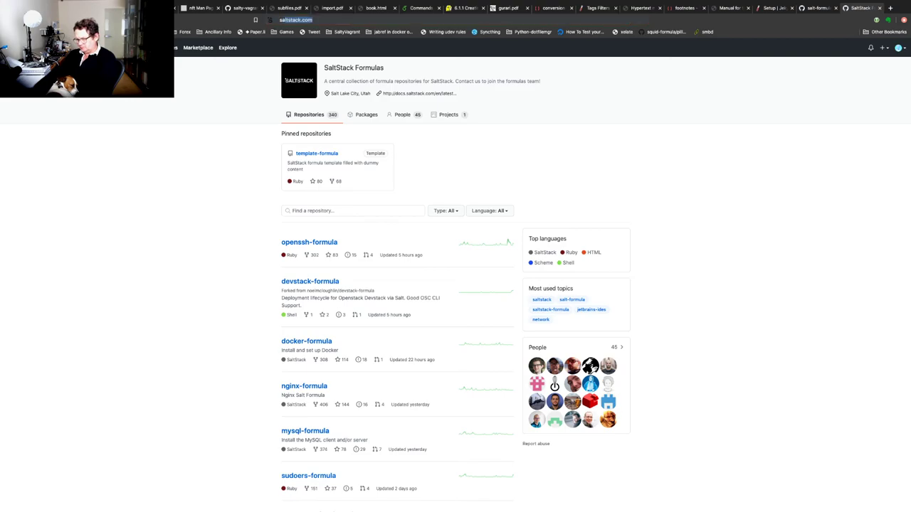
type("stack ")
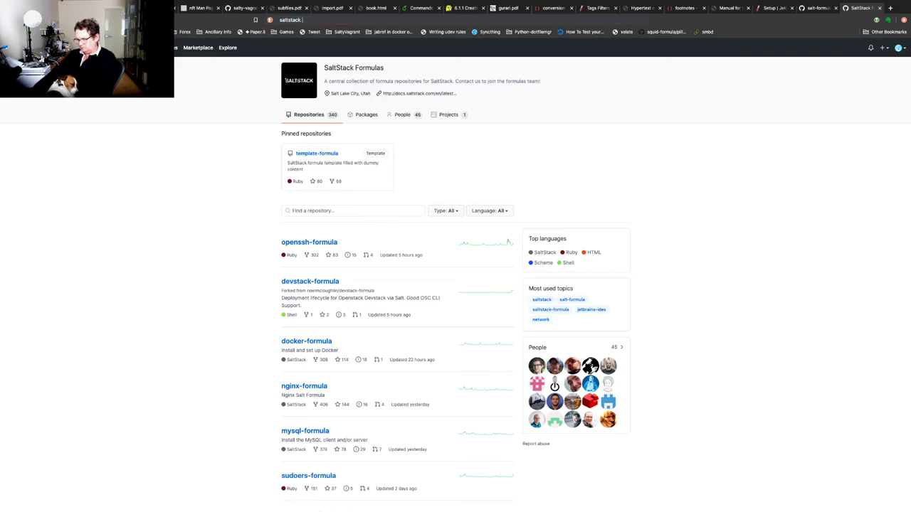
type("file_root&t=brave")
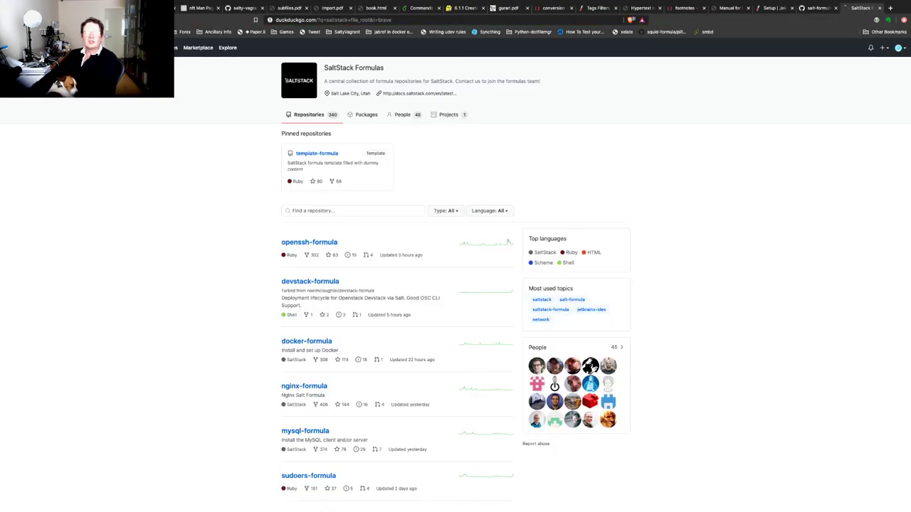
key("Return")
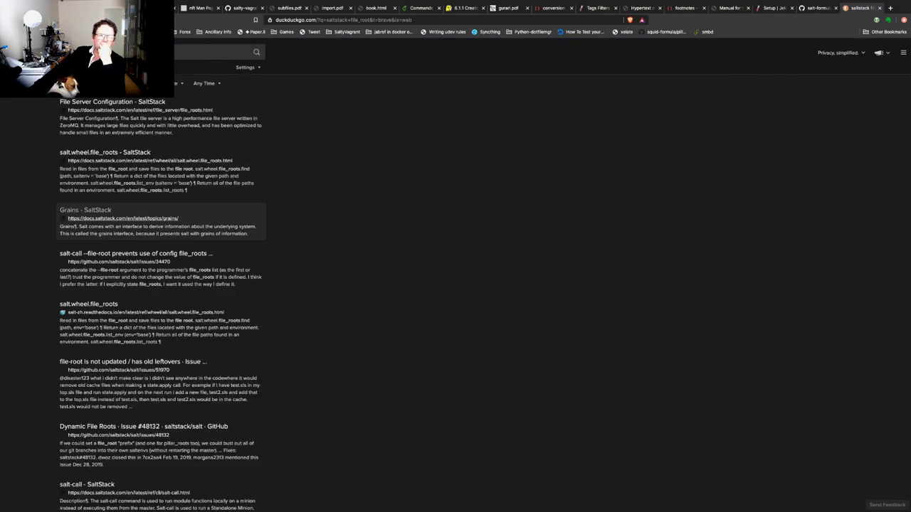
key("Up")
key("Up")
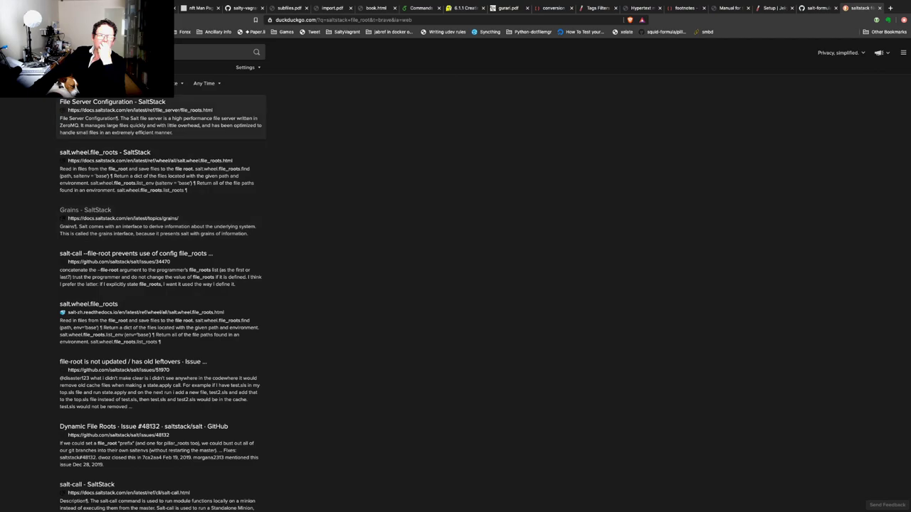
key("Return")
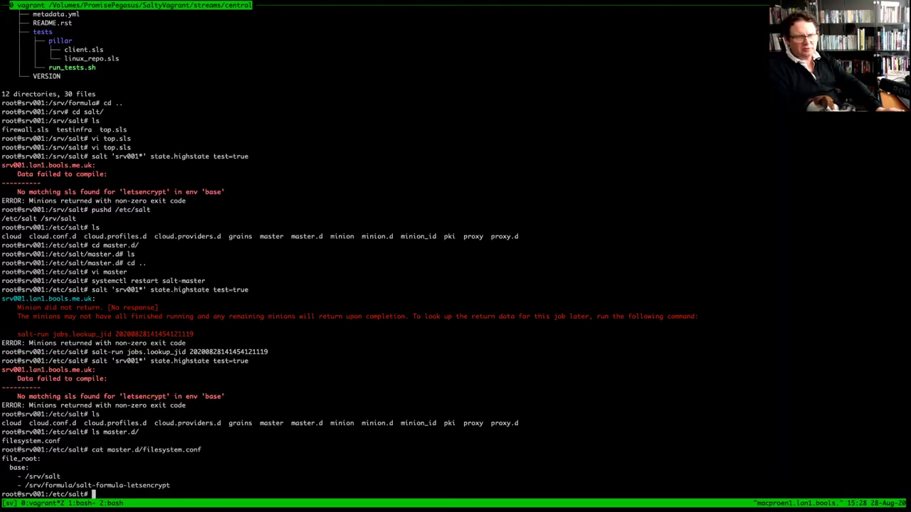
Switch back to the terminal and open master.d/filesystem.conf in vi by reworking the earlier cat command
key("Tab")
key("ctrl+u")
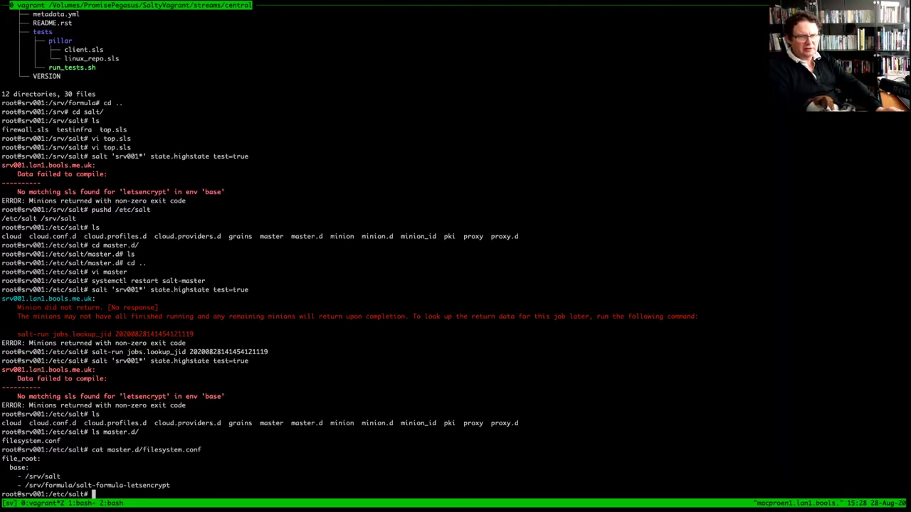
key("Up")
key("Left")
key("Left")
key("Left")
key("Left")
key("Left")
key("Left")
key("Left")
key("Left")
key("Left")
key("Left")
key("Left")
key("Left")
key("Left")
key("Left")
key("Left")
key("Left")
key("Left")
key("Left")
key("Left")
key("Left")
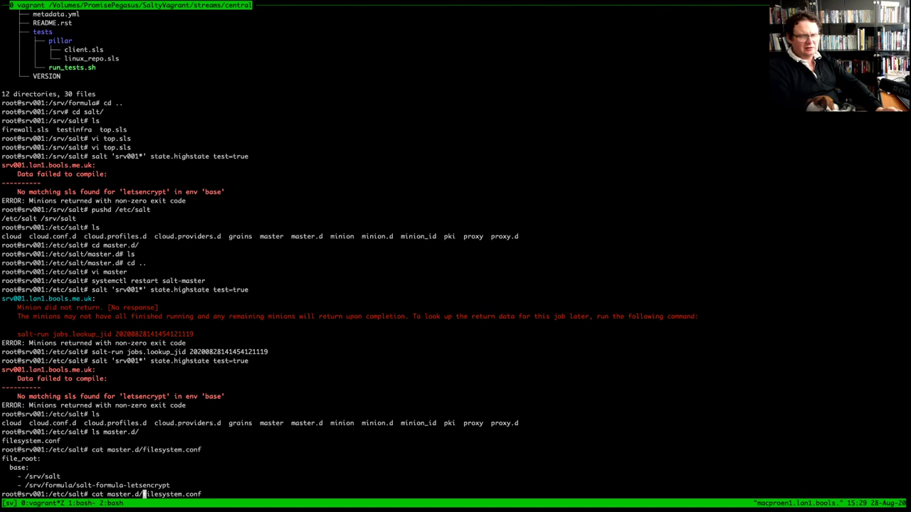
key("Left")
key("Left")
key("Left")
key("Left")
key("BackSpace")
key("BackSpace")
key("BackSpace")
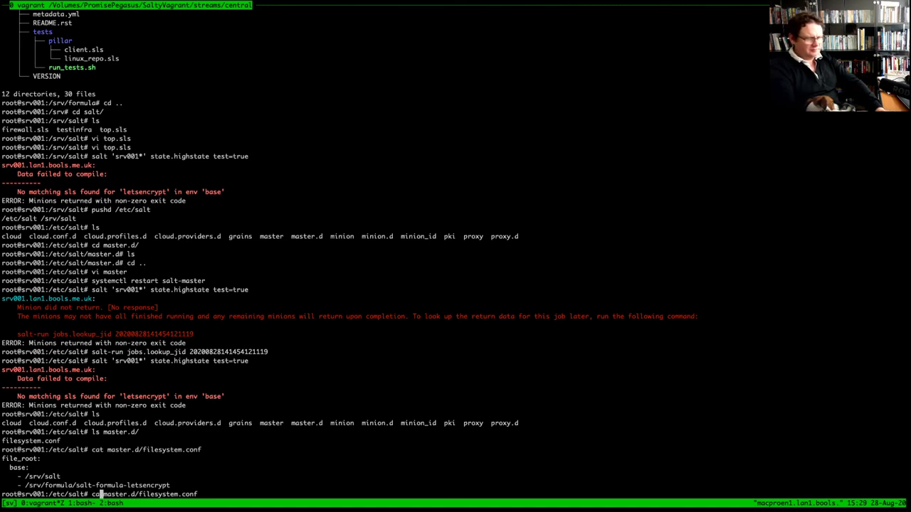
type("vi")
key("Return")
Rename the file's top-level key to file_roots, then save and quit vi
key("Up")
key("Up")
key("Up")
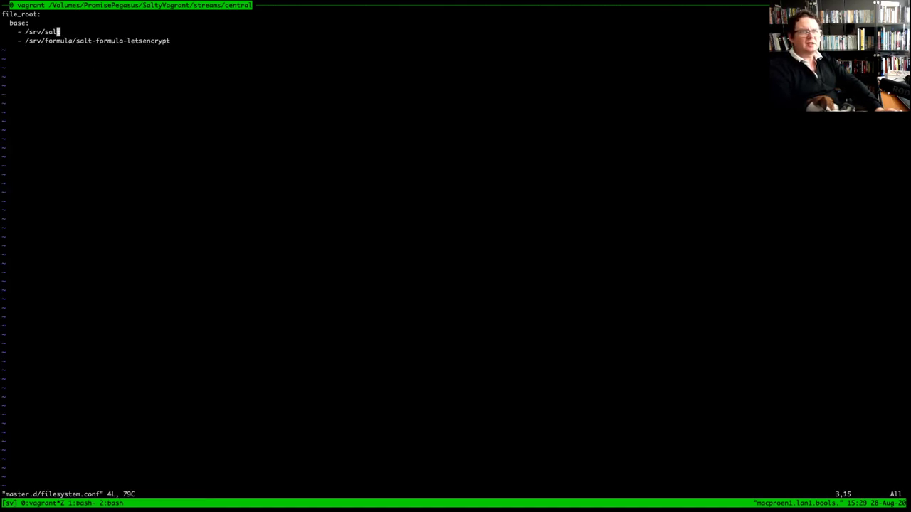
type("is")
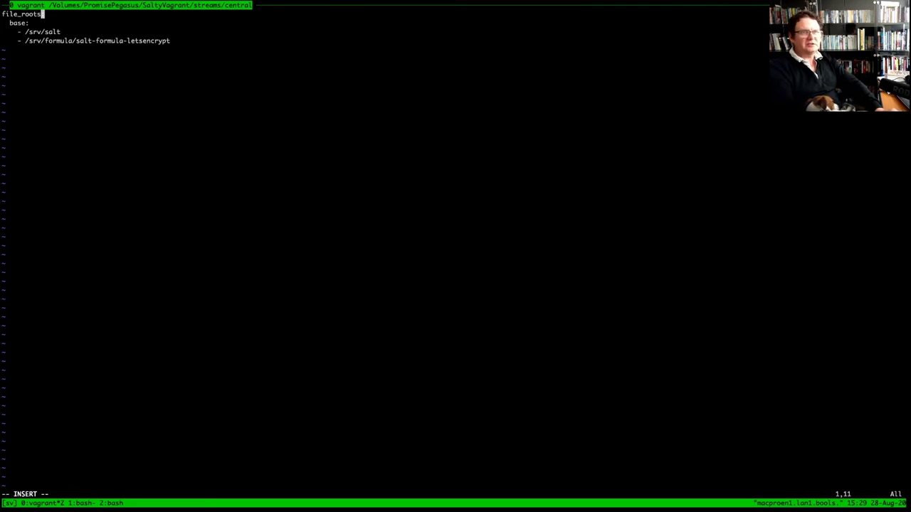
key("Escape")
type(":wq")
key("Return")
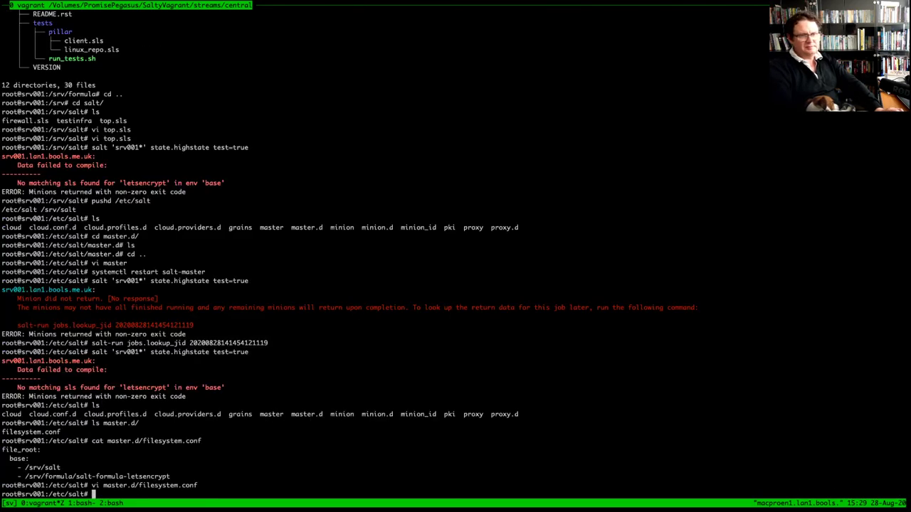
Run the highstate against 'srv001*' with test=true to check the edited configuration
key("Up")
key("Up")
key("Up")
key("Up")
key("Up")
key("Up")
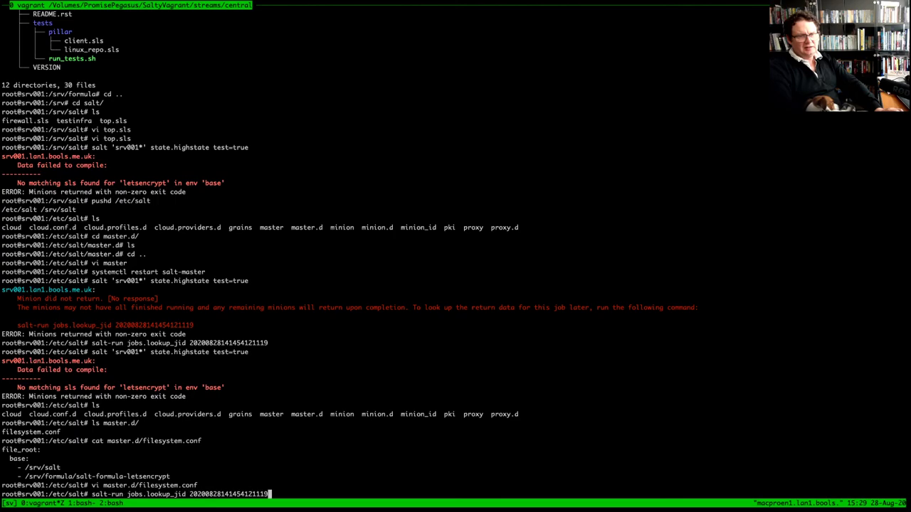
key("Up")
key("Return")
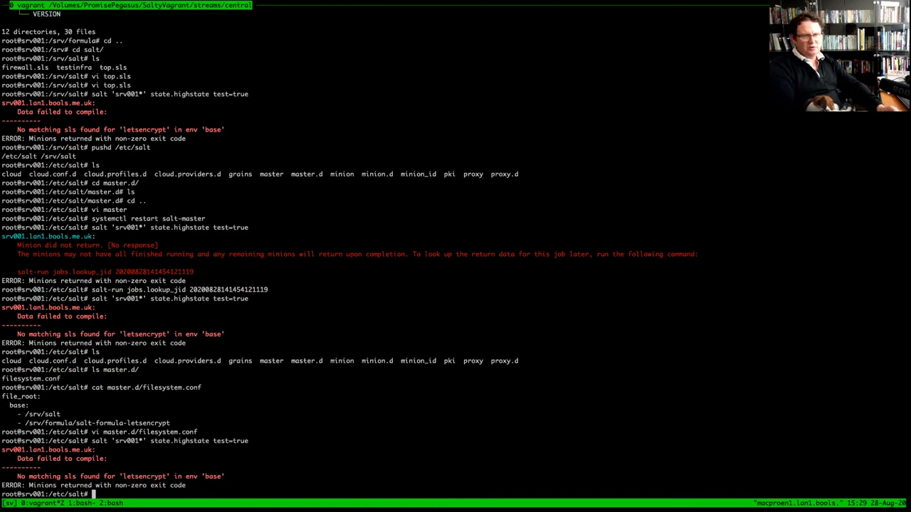
Restart the salt-master service with systemctl
key("Up")
key("Up")
key("Up")
key("Up")
key("Up")
key("Up")
key("Up")
key("Up")
key("Up")
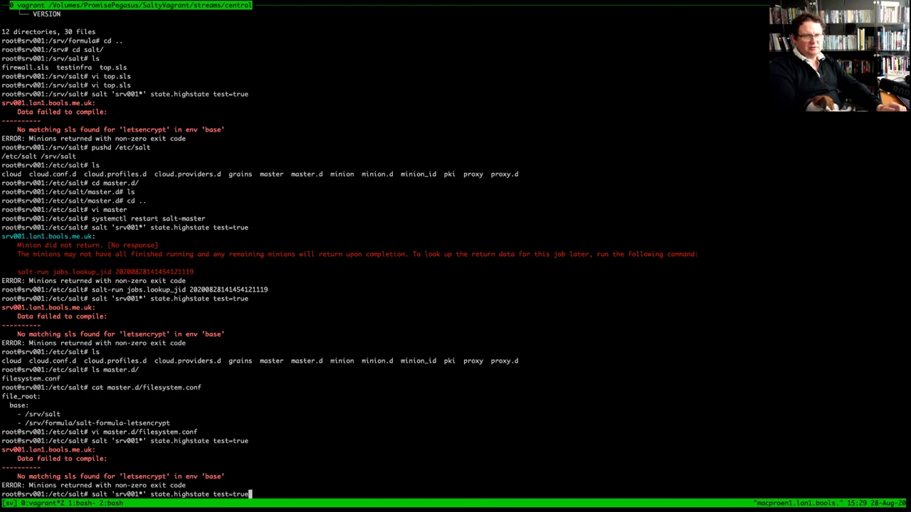
key("Up")
key("Down")
key("Return")
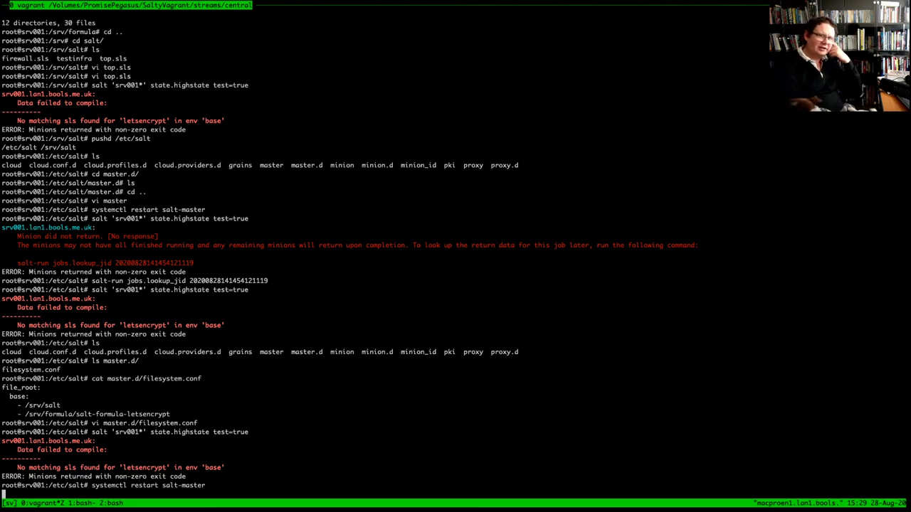
key("Return")
Repeat the state.highstate dry run for 'srv001*' with the restarted master
key("Up")
key("Up")
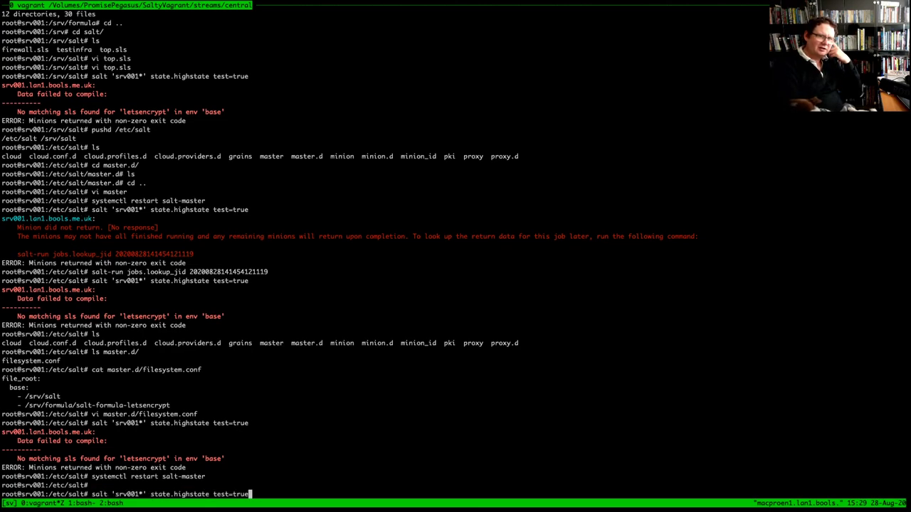
key("Up")
key("Down")
key("Return")
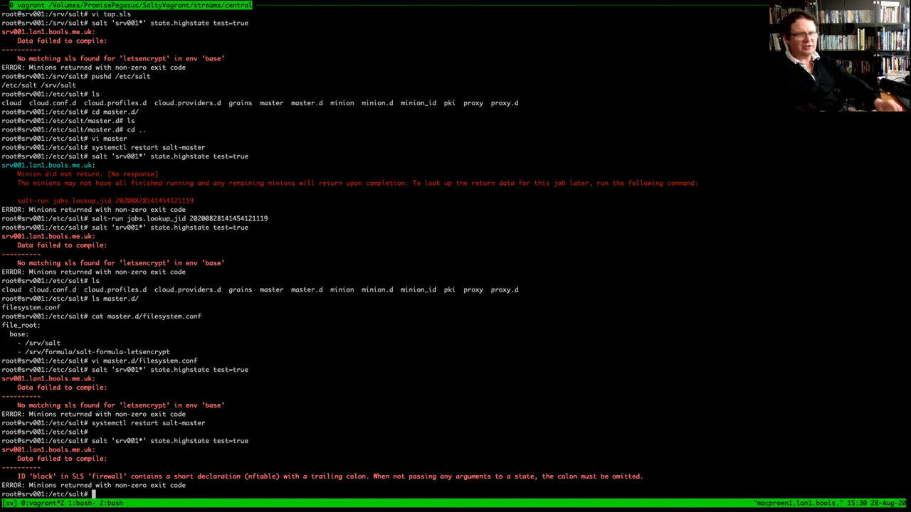
Dry-run only the letsencrypt state on 'srv001*' using state.apply with test=true
key("Up")
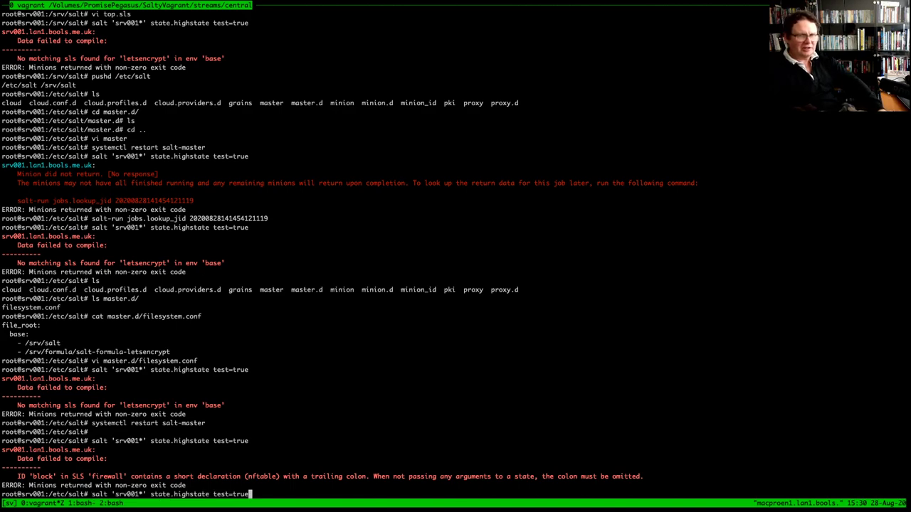
key("Left")
key("Left")
key("Left")
key("Left")
key("Left")
key("Left")
key("Left")
key("Left")
key("Left")
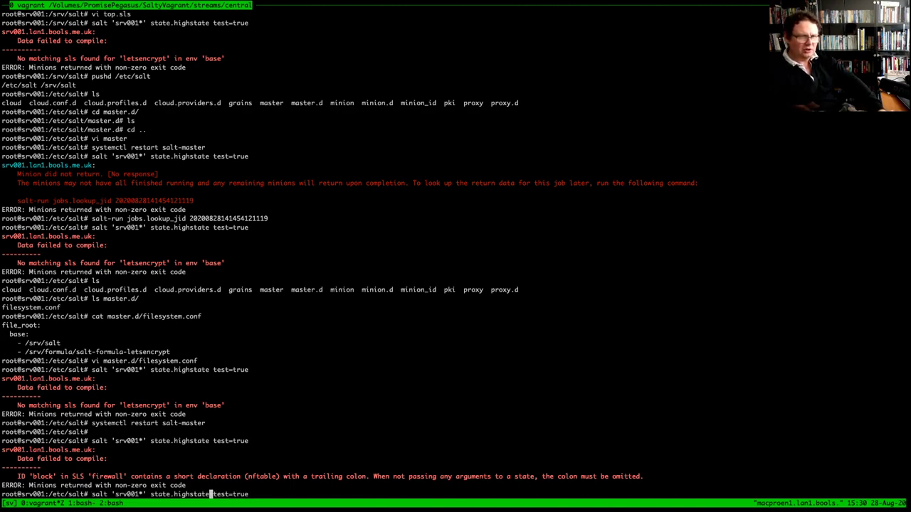
key("BackSpace")
key("BackSpace")
key("BackSpace")
key("BackSpace")
key("BackSpace")
key("BackSpace")
key("BackSpace")
key("BackSpace")
key("BackSpace")
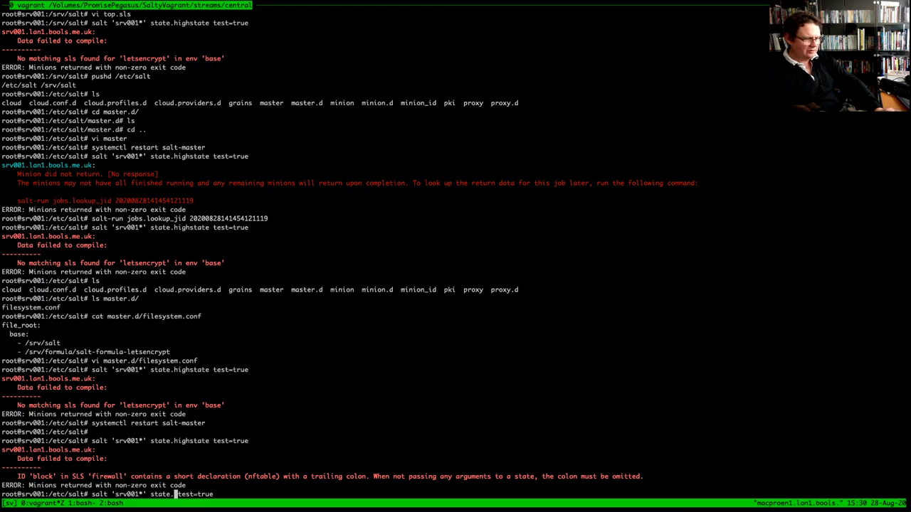
type("apply ")
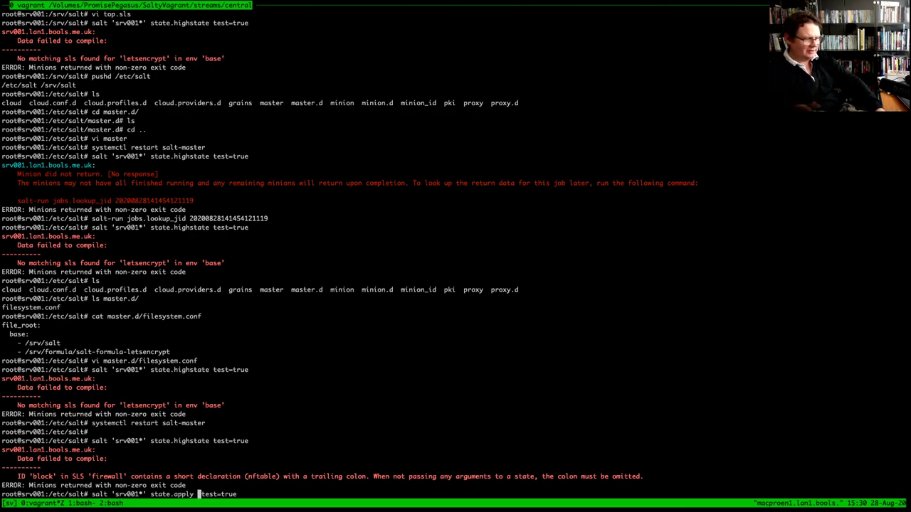
type("letsencr")
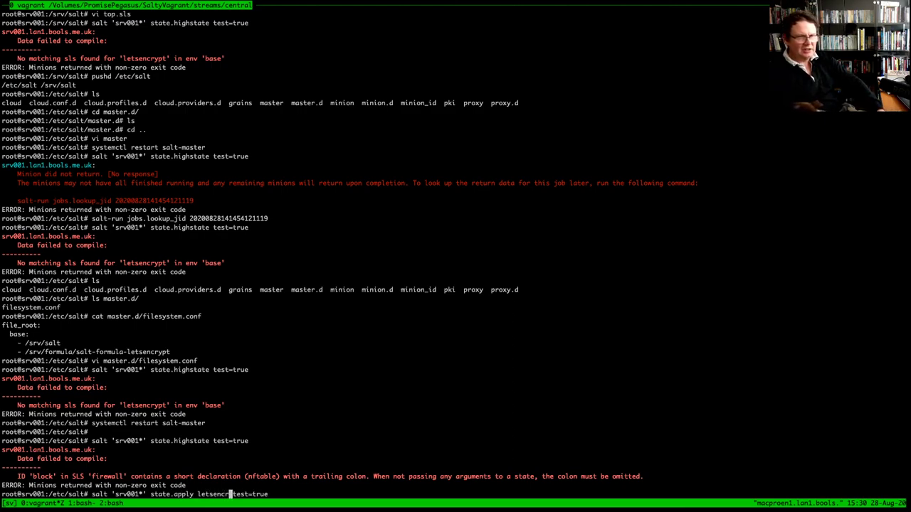
type("ypt")
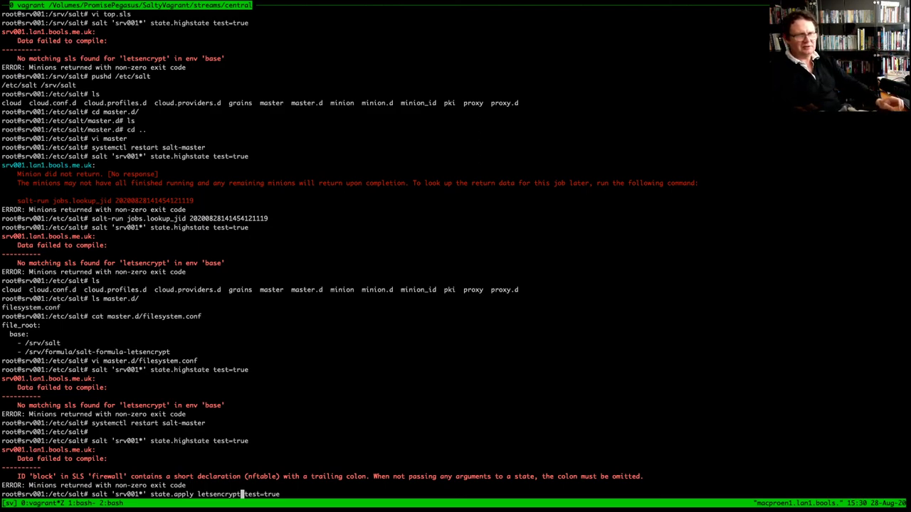
key("Return")
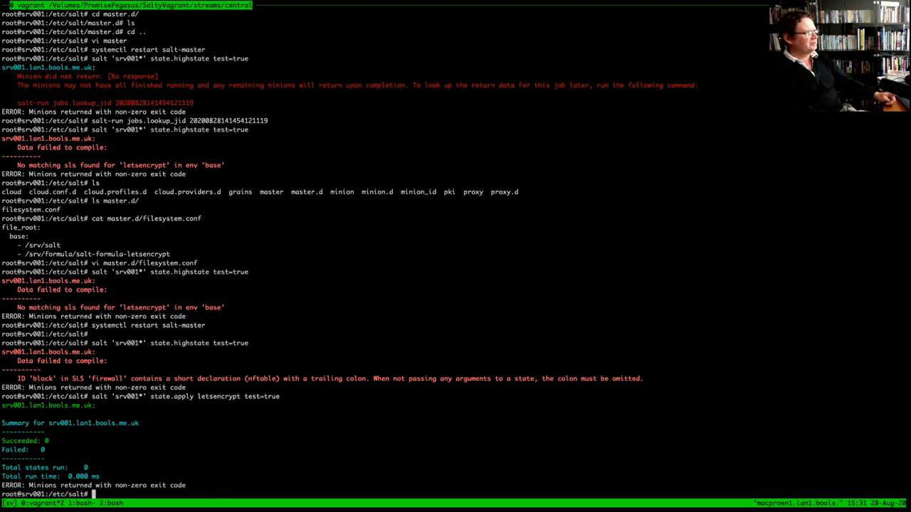
Switch to the browser and examine the Git Fileserver Backend Walkthrough's simple configuration, gitfs_remotes and per-remote parameter sections
key("super+Tab")
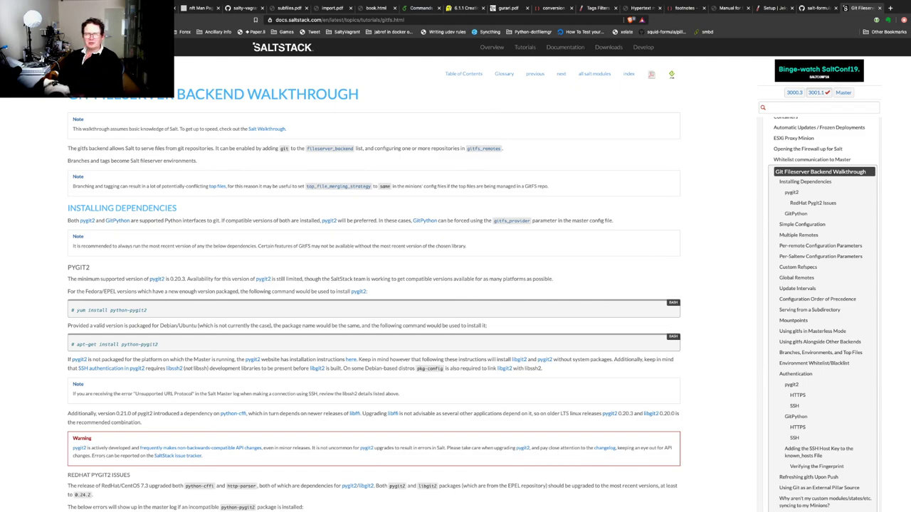
scroll(489, 276, "down", 1)
scroll(374, 285, "down", 10)
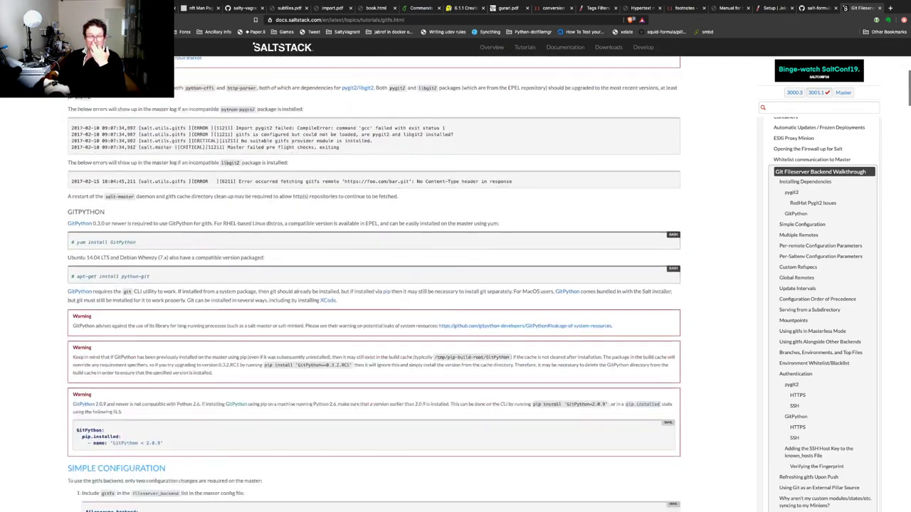
scroll(375, 285, "down", 8)
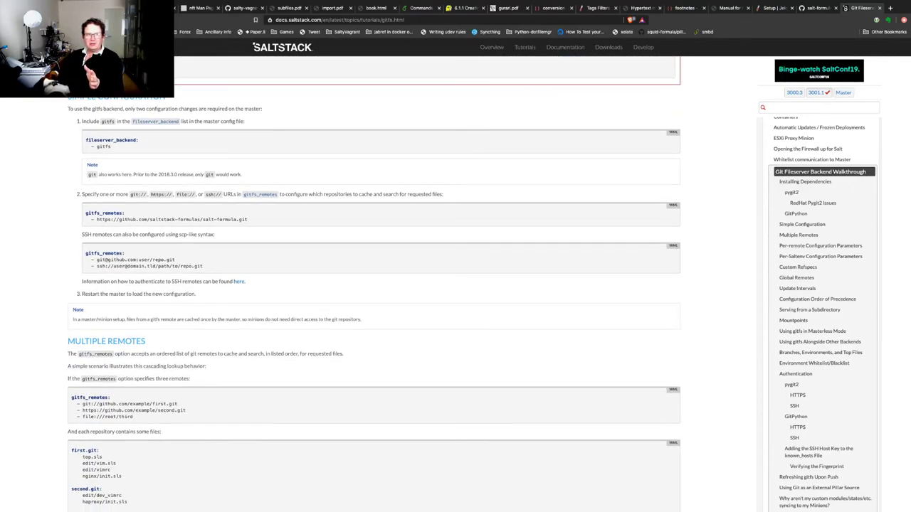
left_click_drag(86, 212, 126, 214)
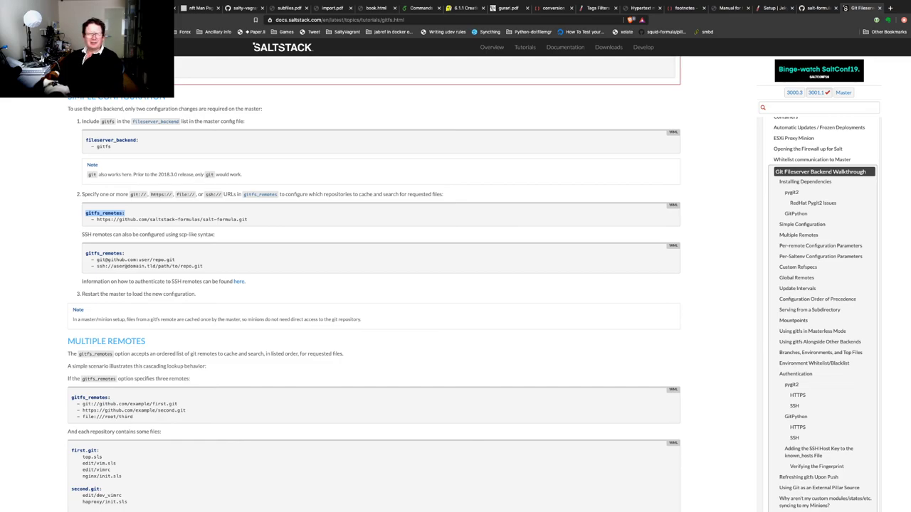
scroll(374, 284, "down", 3)
scroll(373, 285, "down", 3)
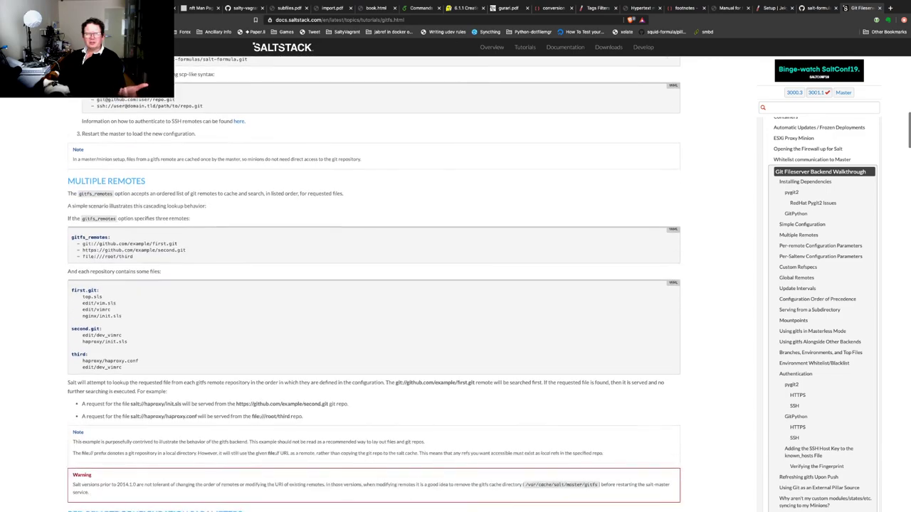
scroll(374, 285, "down", 6)
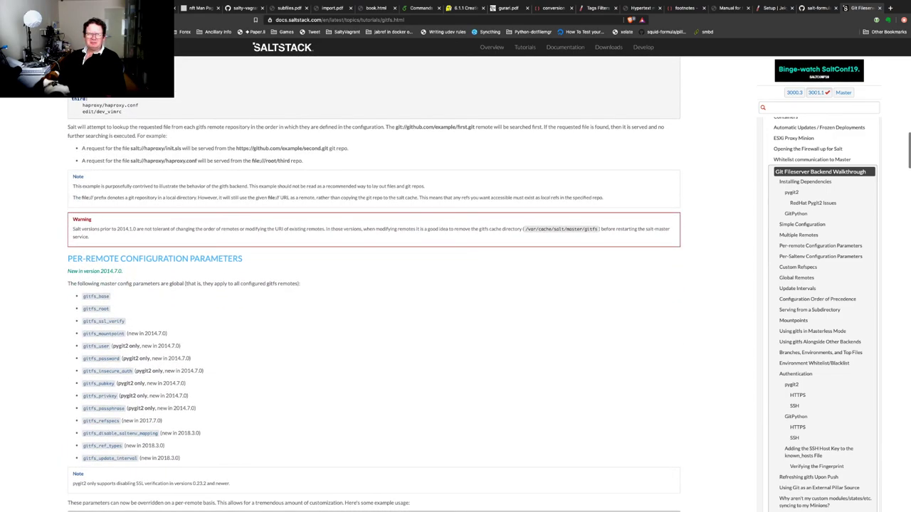
scroll(374, 285, "down", 2)
scroll(374, 285, "down", 7)
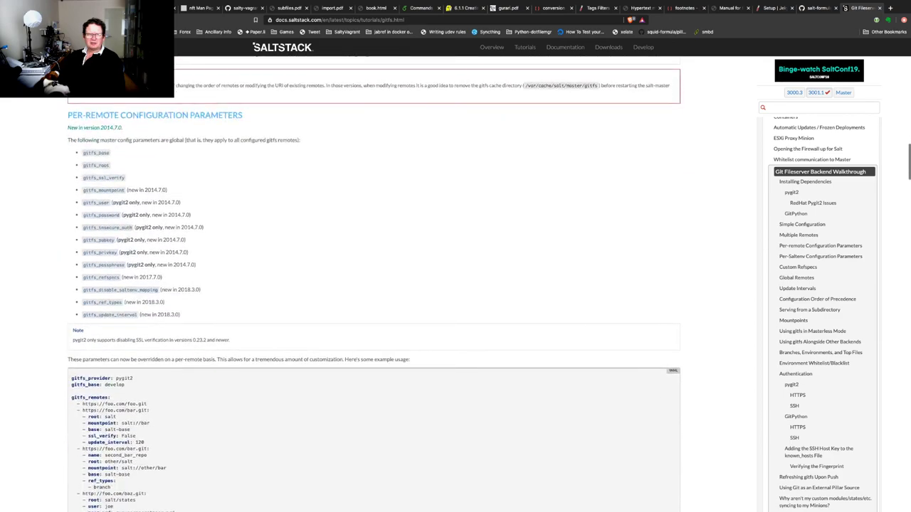
scroll(374, 285, "down", 7)
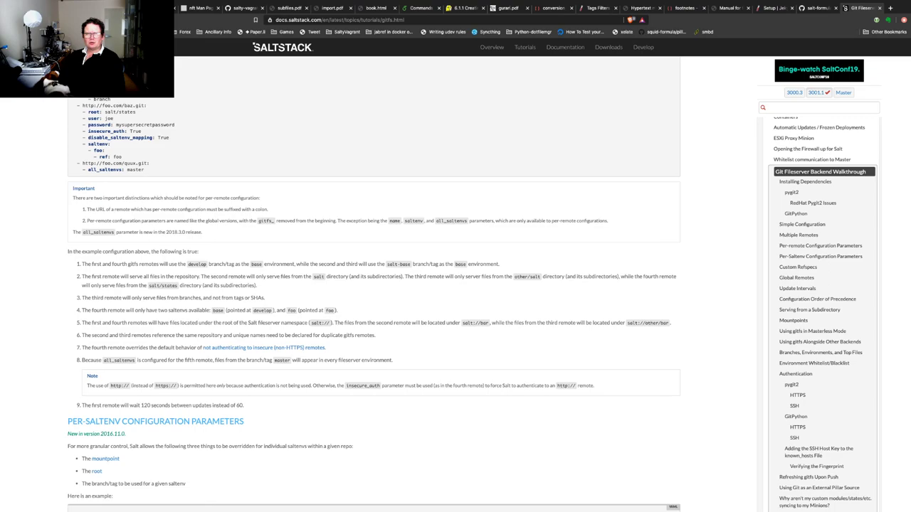
scroll(373, 284, "up", 20)
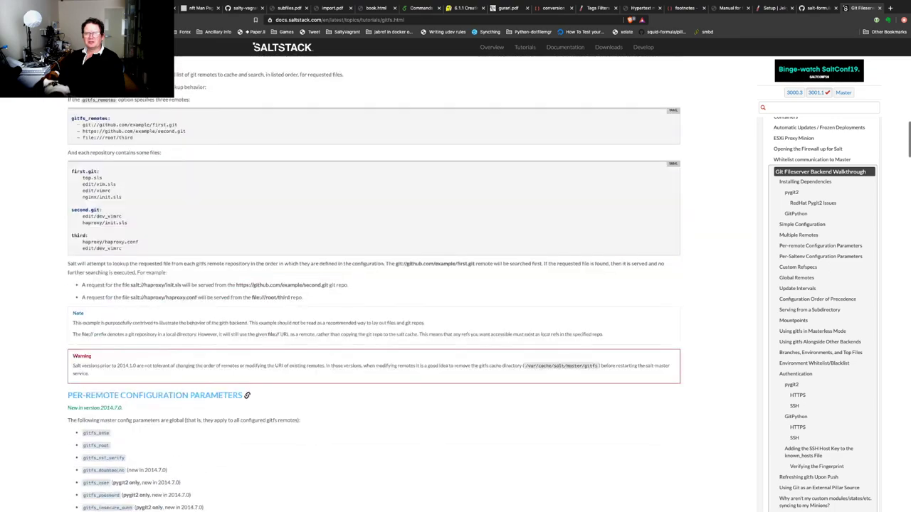
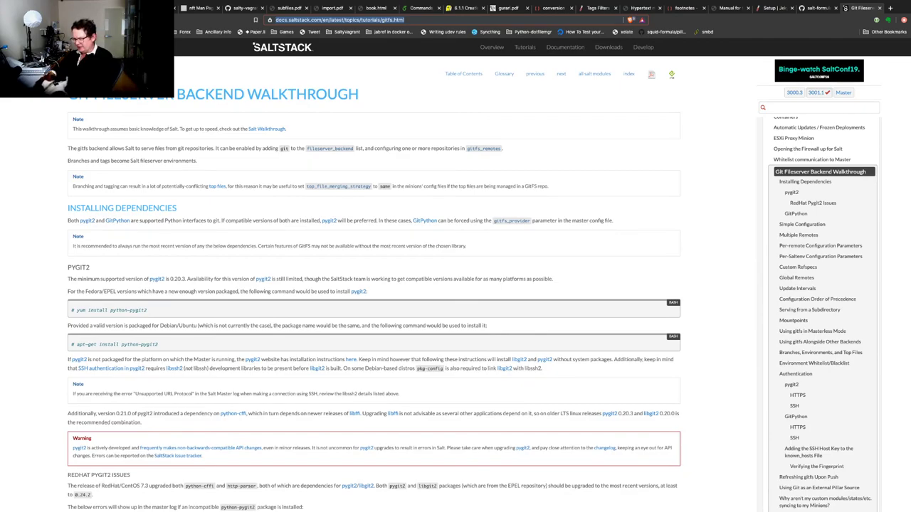
Search the web for "formula package saltstack"
type("formula ")
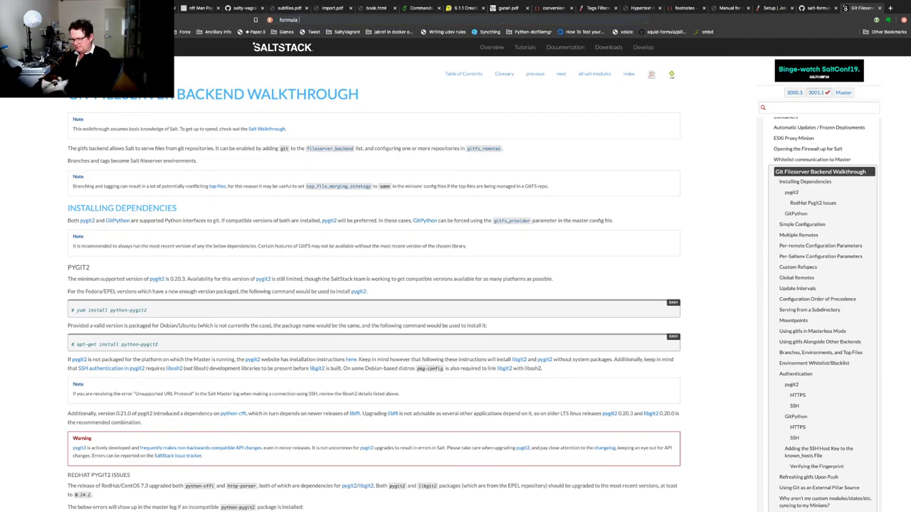
type("package salt")
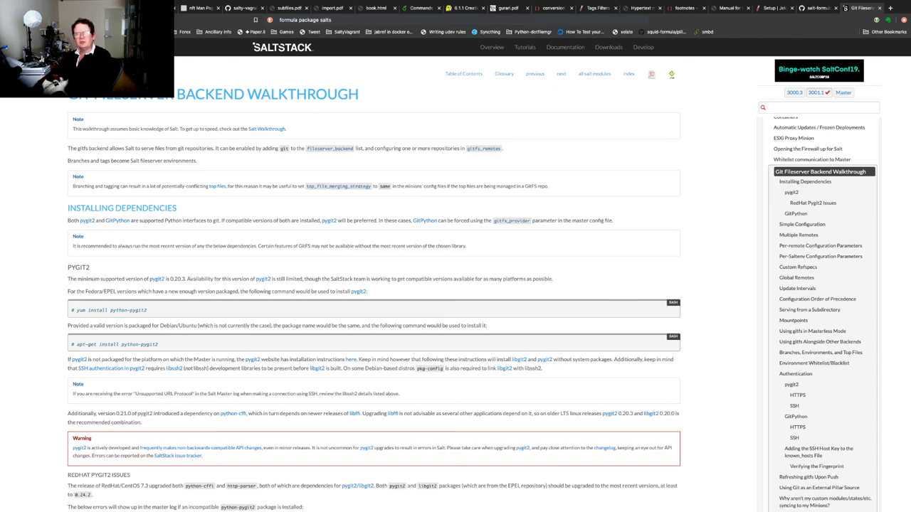
type("st")
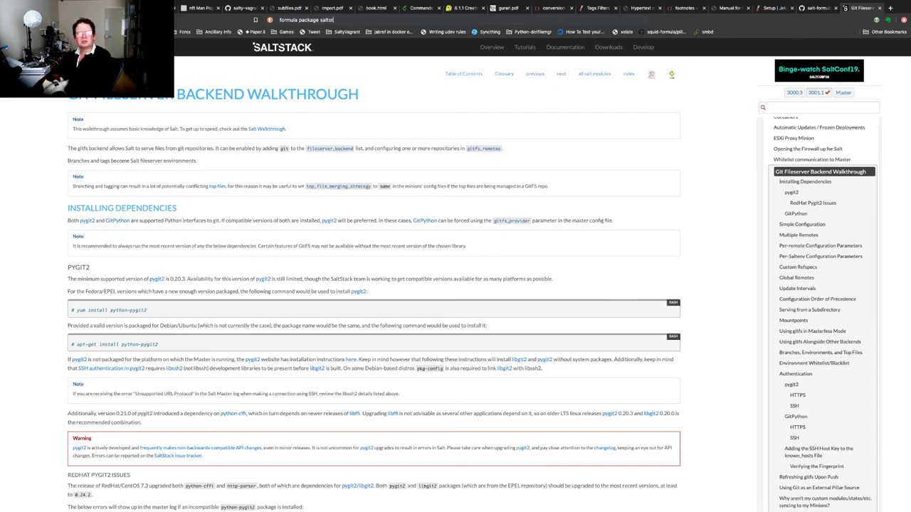
type("ack")
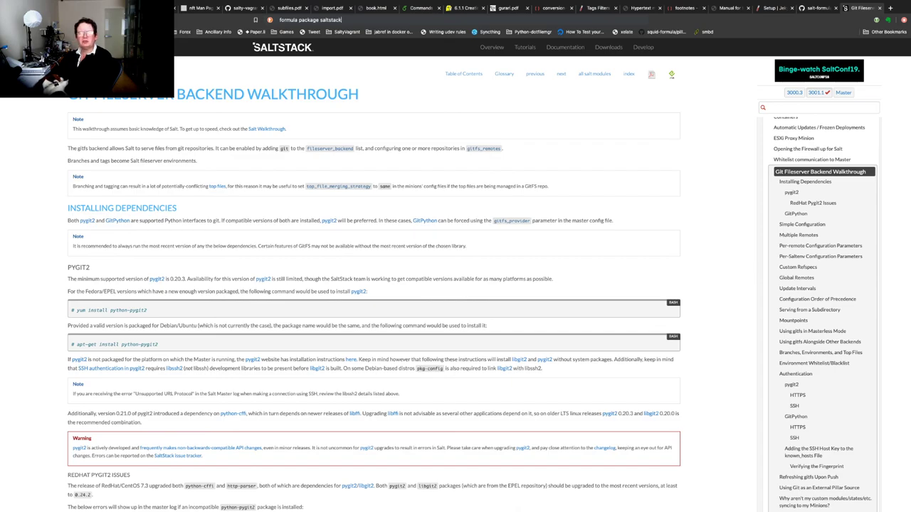
key("Return")
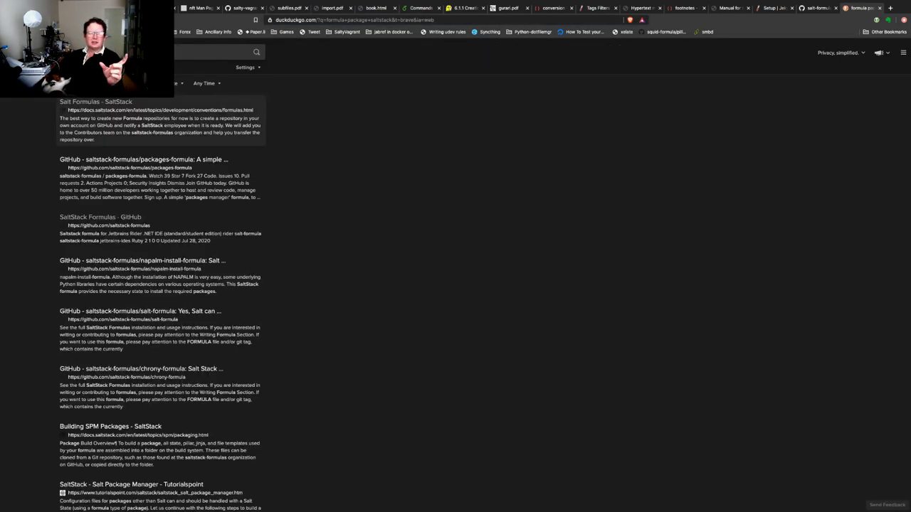
Open the saltstack-formulas/packages-formula GitHub result, skim its README and return to the search results
key("Down")
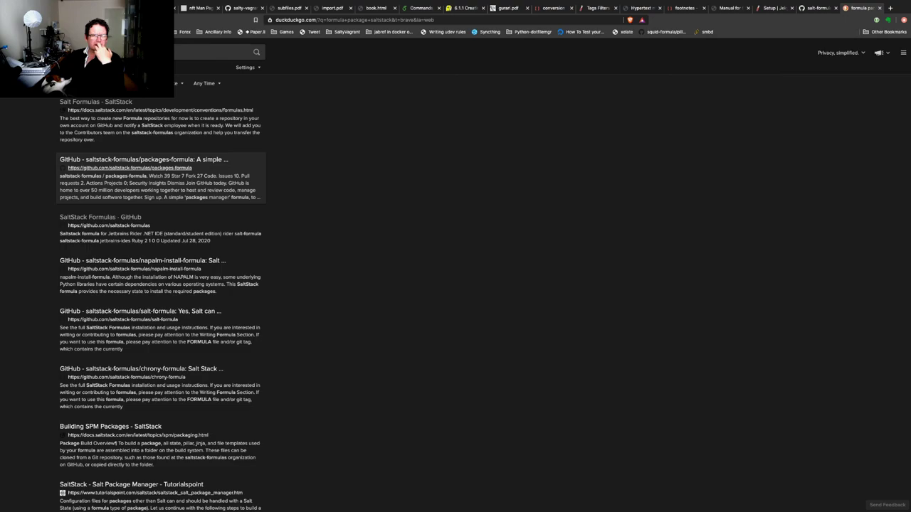
key("Return")
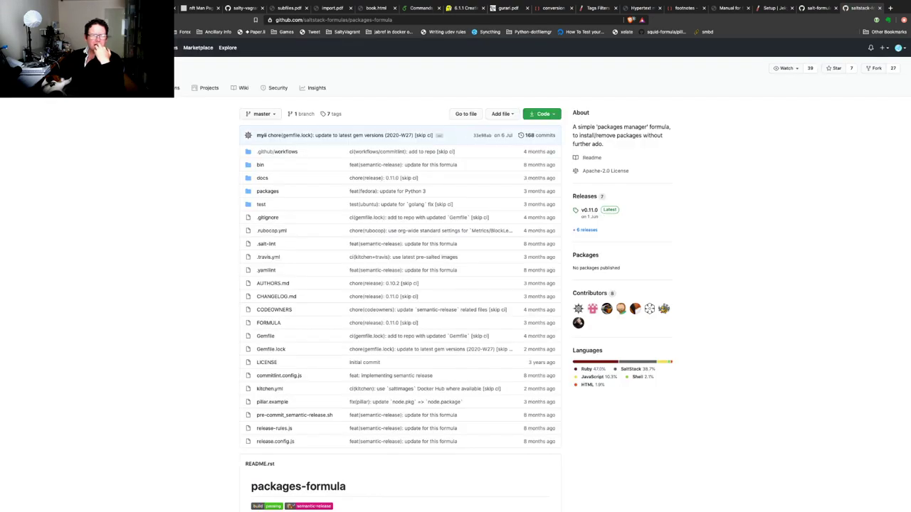
scroll(456, 285, "down", 5)
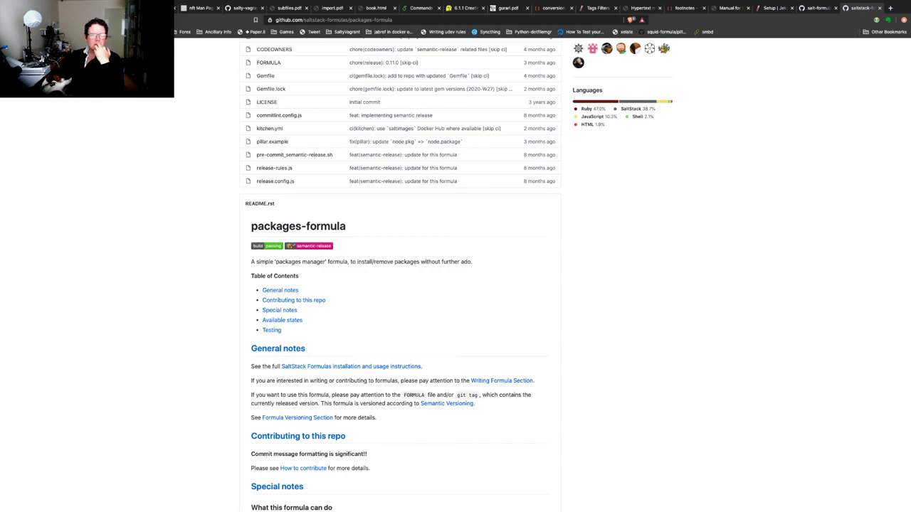
key("super+bracketleft")
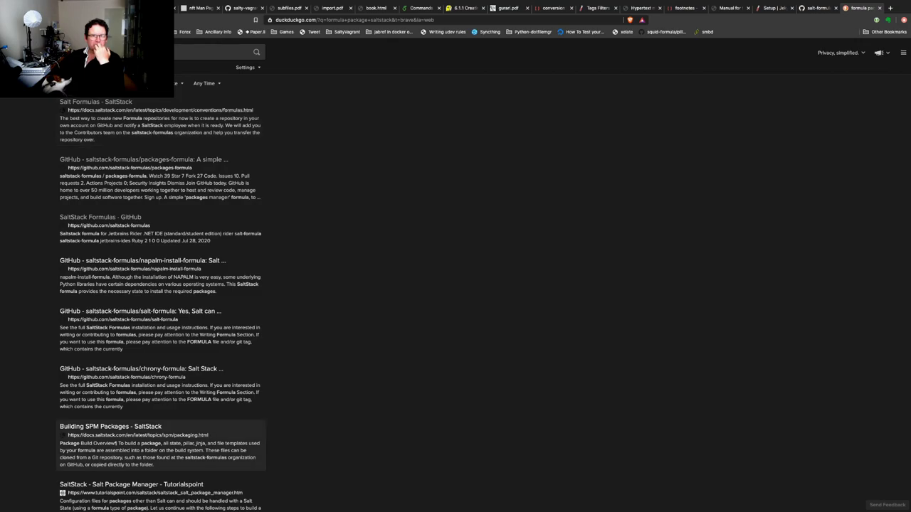
Open the Building SPM Packages documentation and examine the build overview, installation overview, formula package build steps and package types
key("Return")
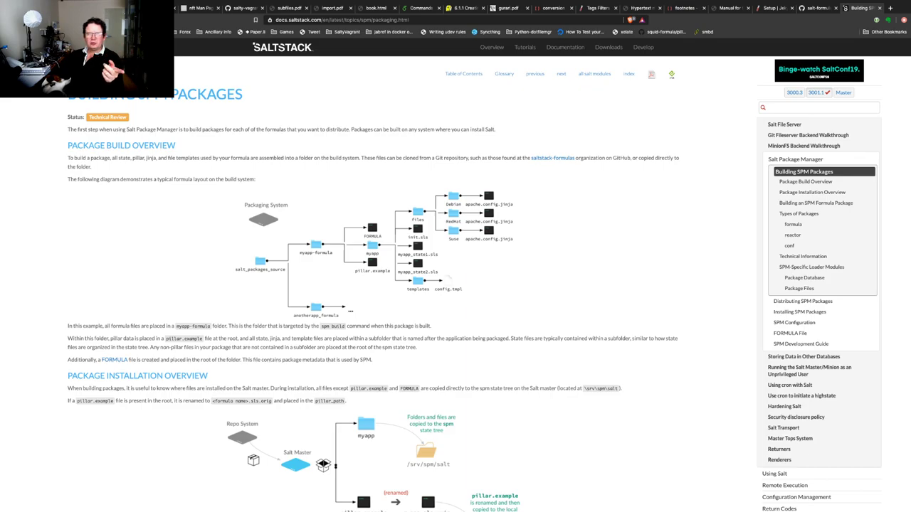
scroll(373, 289, "down", 3)
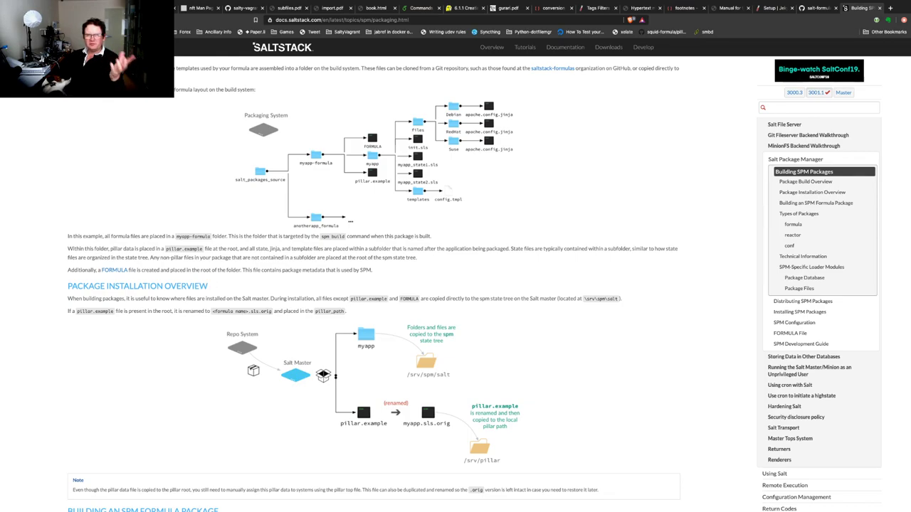
scroll(455, 285, "down", 3)
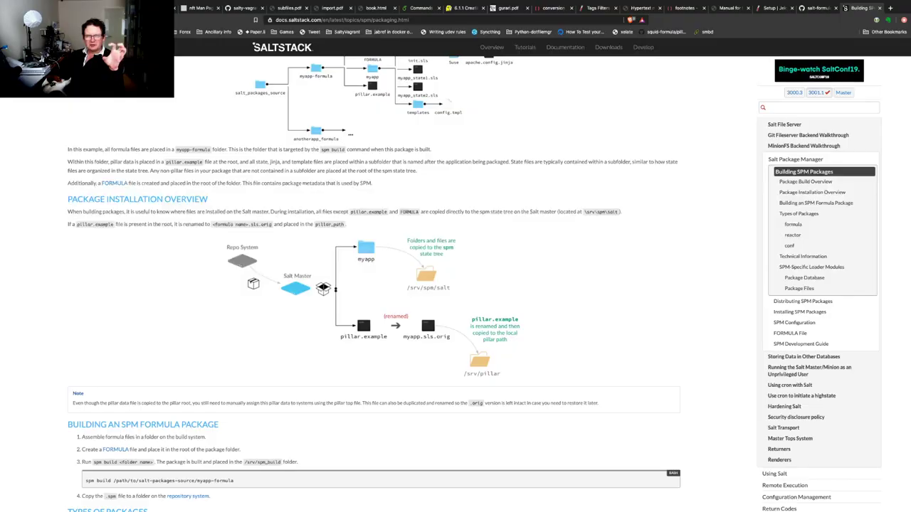
scroll(375, 285, "down", 5)
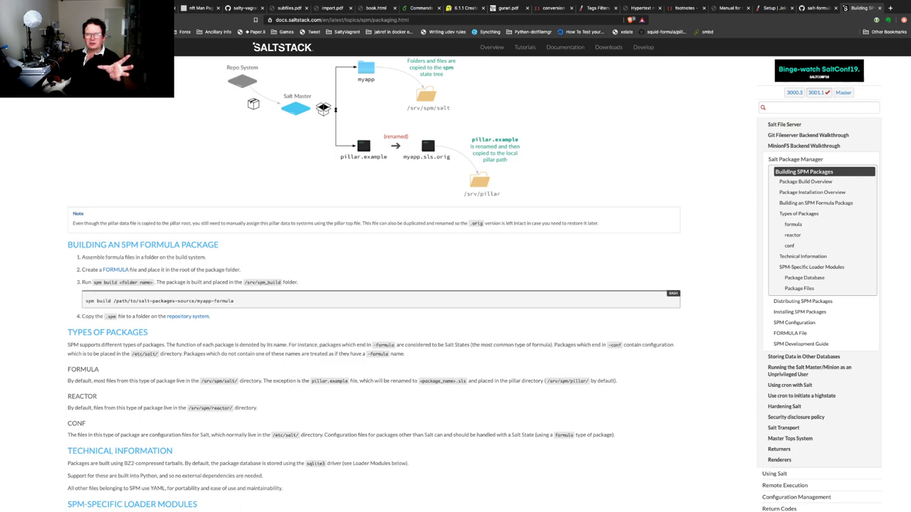
scroll(365, 156, "up", 3)
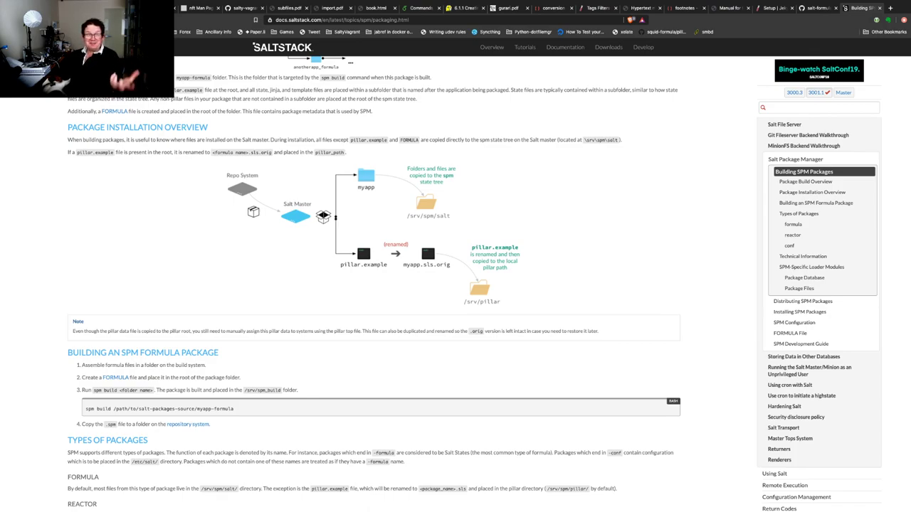
scroll(364, 157, "down", 3)
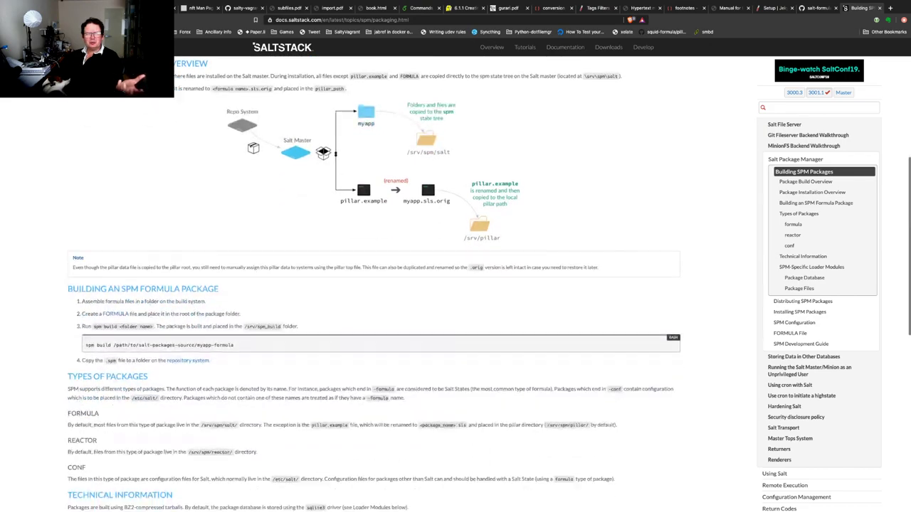
scroll(365, 285, "down", 6)
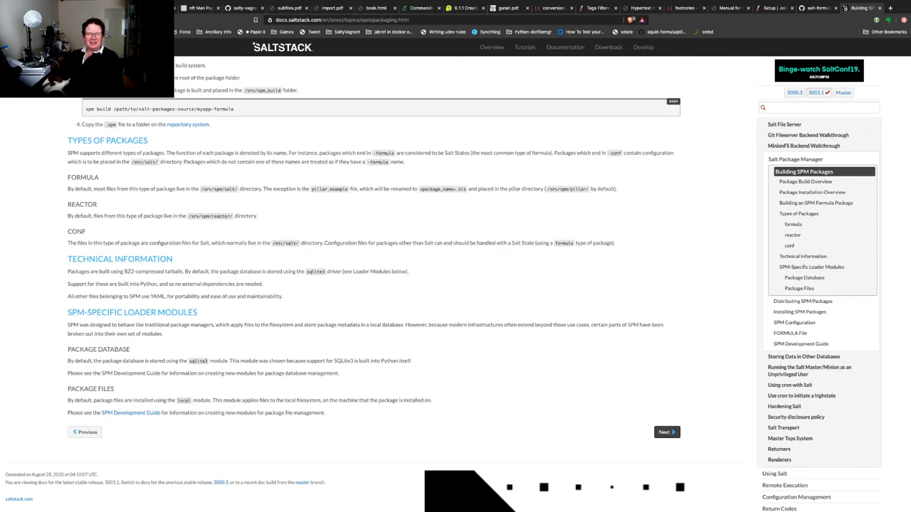
scroll(441, 284, "up", 2)
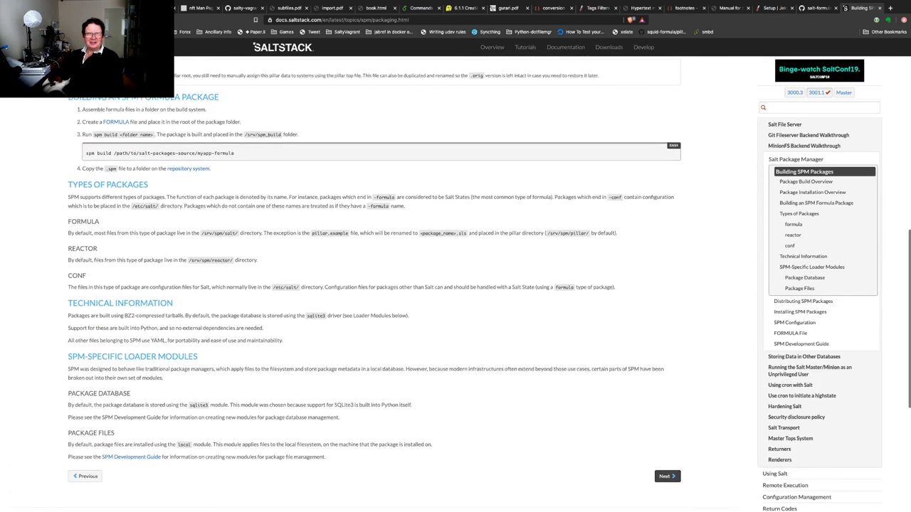
scroll(441, 284, "up", 1)
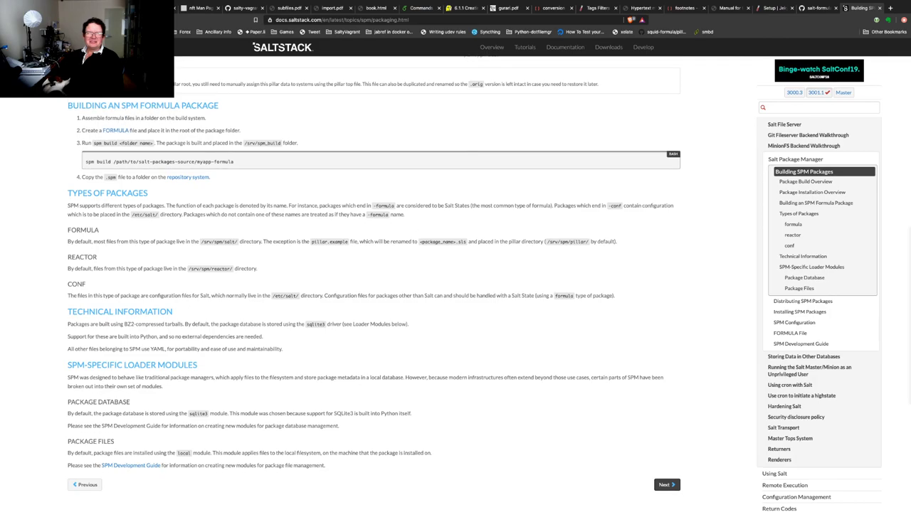
scroll(441, 285, "up", 3)
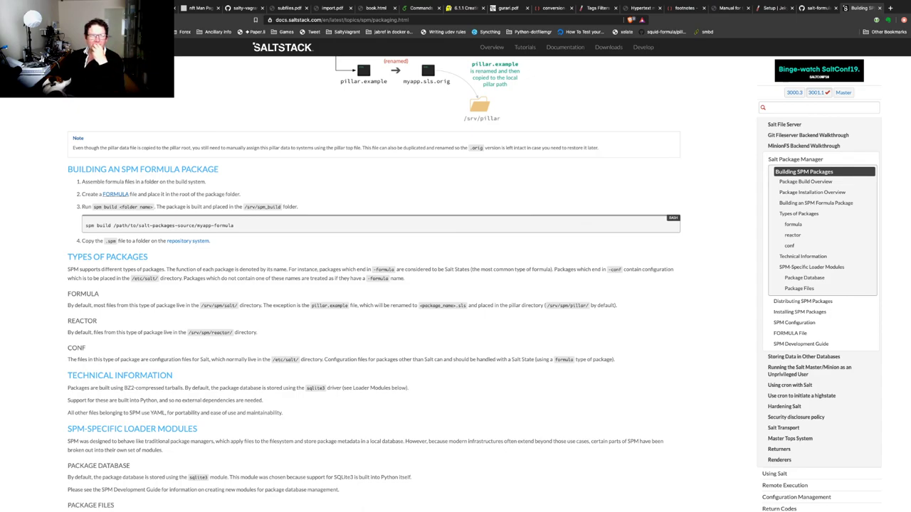
scroll(374, 285, "up", 2)
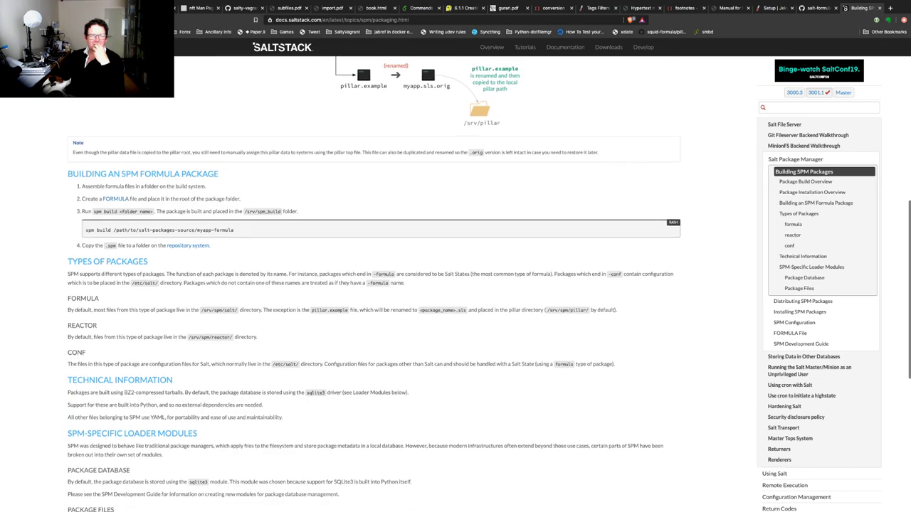
scroll(373, 285, "up", 4)
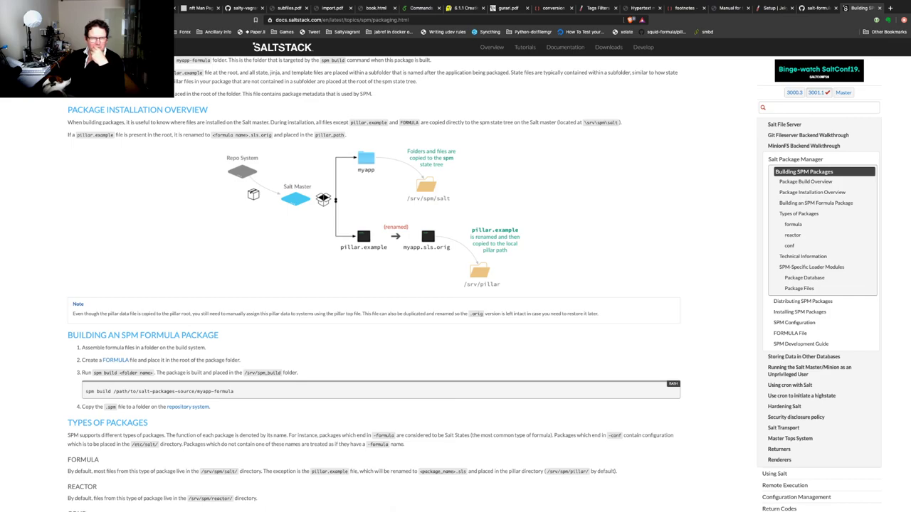
scroll(364, 139, "down", 3)
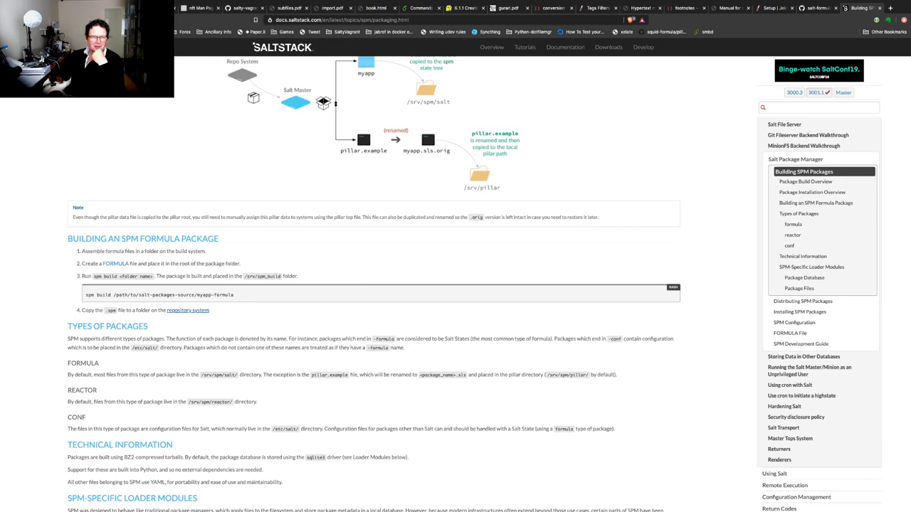
Open the repository system link from the formula package build steps in a new tab, read it and return to Building SPM Packages
left_click_drag(166, 311, 209, 311)
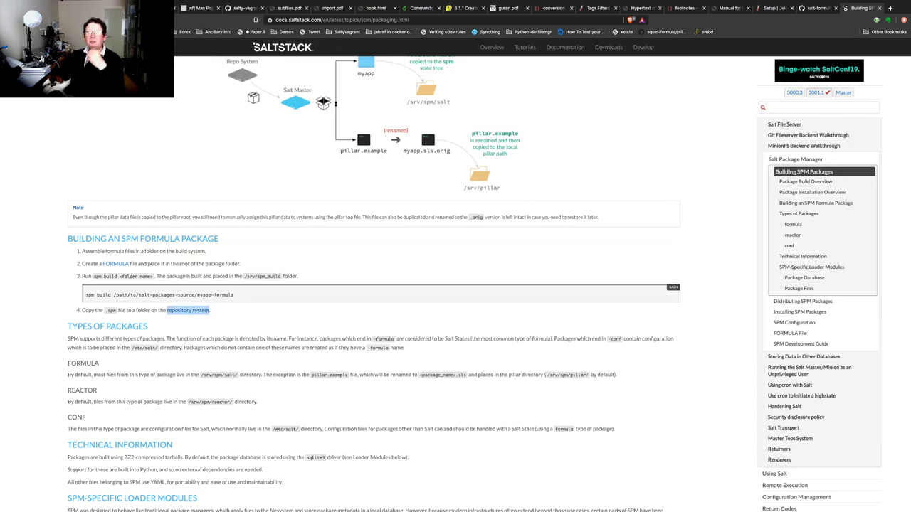
left_click(187, 310, "super")
left_click(188, 311)
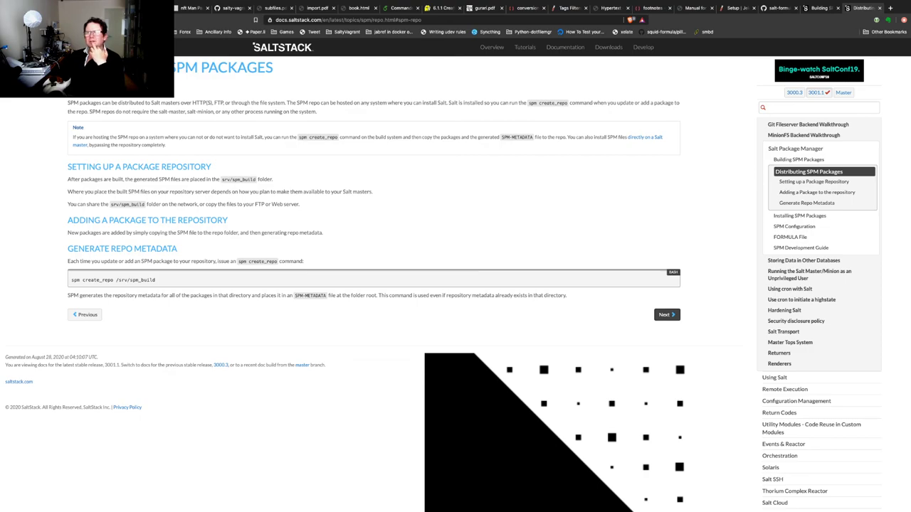
key("alt+Left")
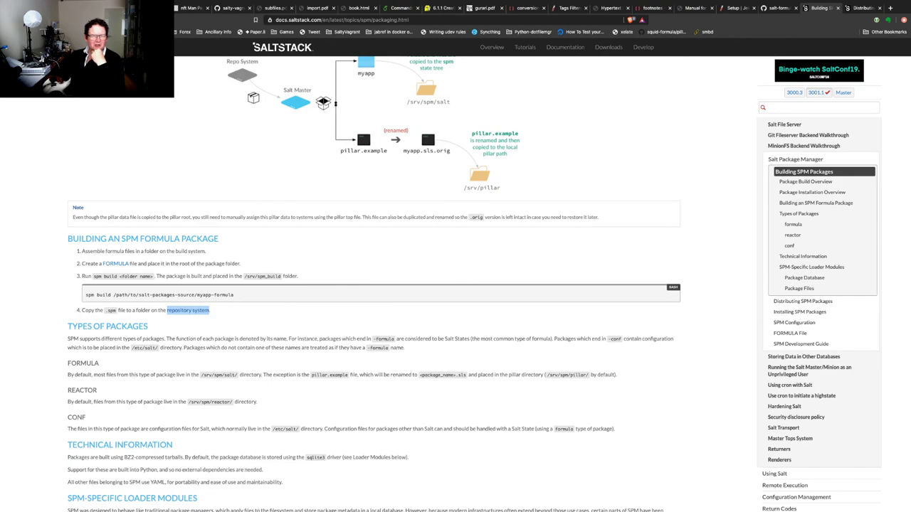
Examine the package types, technical information and SPM-specific loader modules, and revisit the formula layout and installation diagrams
scroll(477, 284, "down", 3)
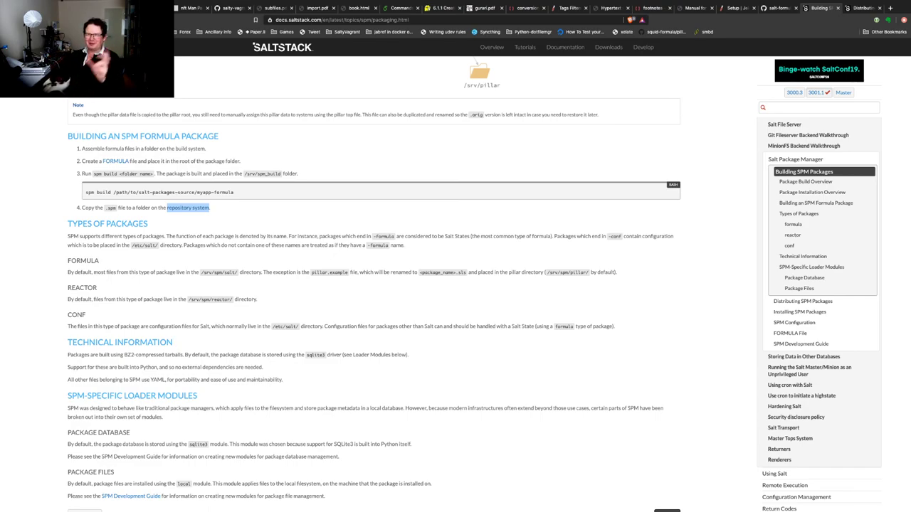
scroll(374, 285, "down", 1)
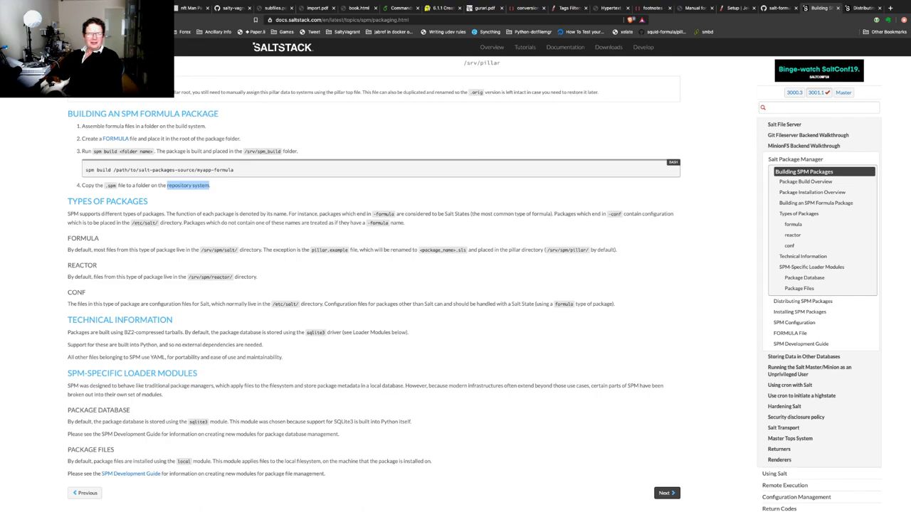
scroll(455, 284, "down", 2)
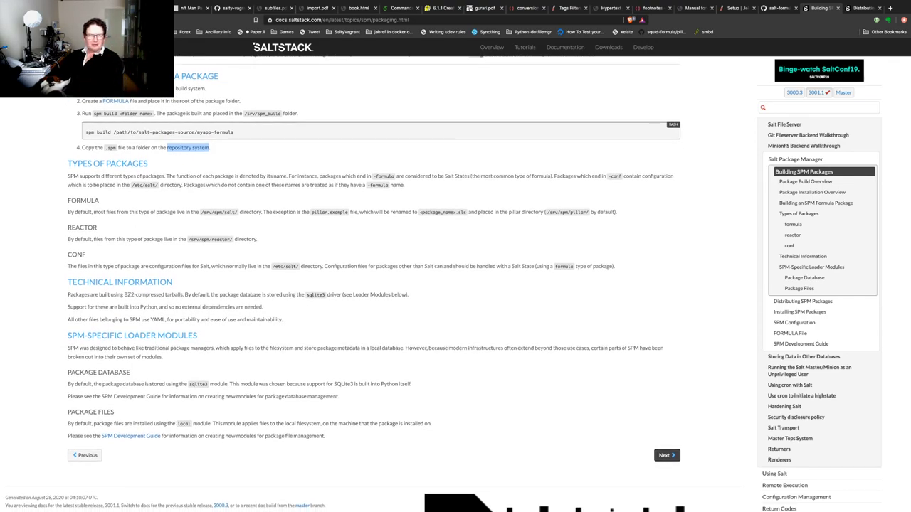
scroll(455, 285, "down", 3)
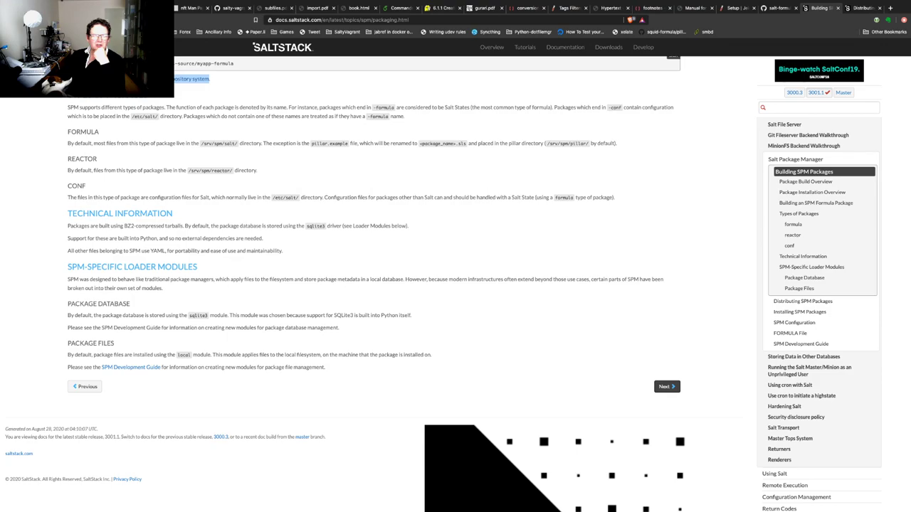
scroll(373, 285, "down", 1)
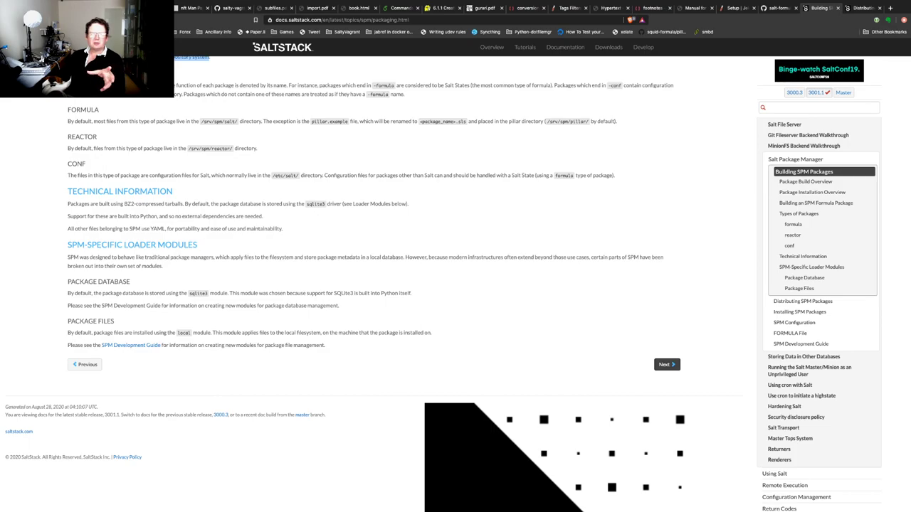
scroll(456, 285, "up", 2)
scroll(374, 285, "up", 10)
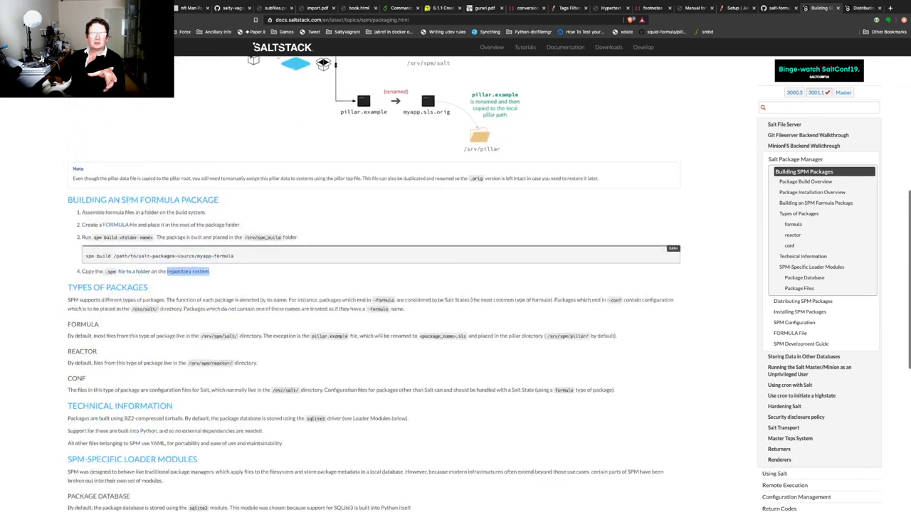
scroll(364, 249, "up", 3)
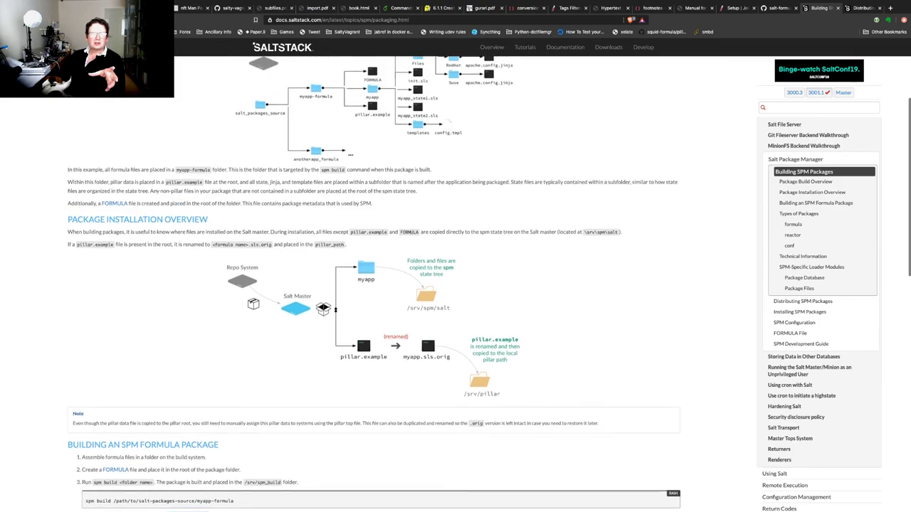
scroll(365, 285, "up", 2)
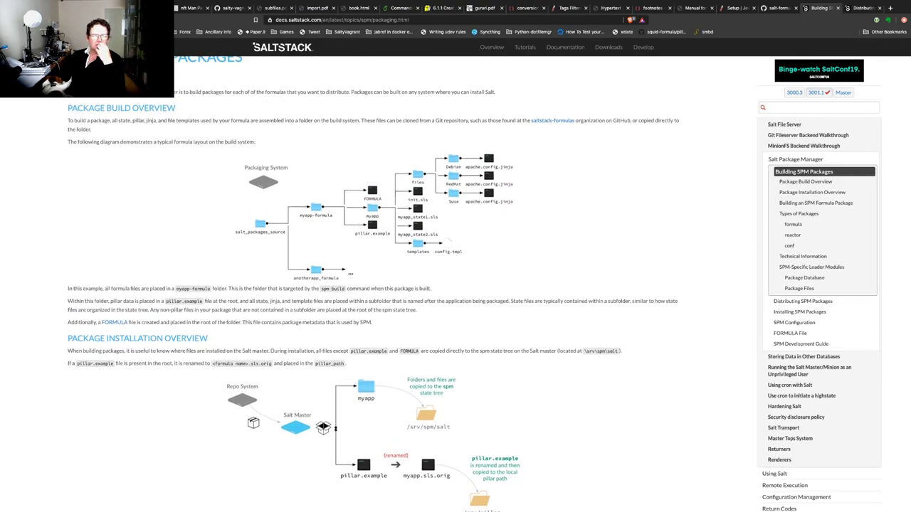
scroll(365, 284, "up", 1)
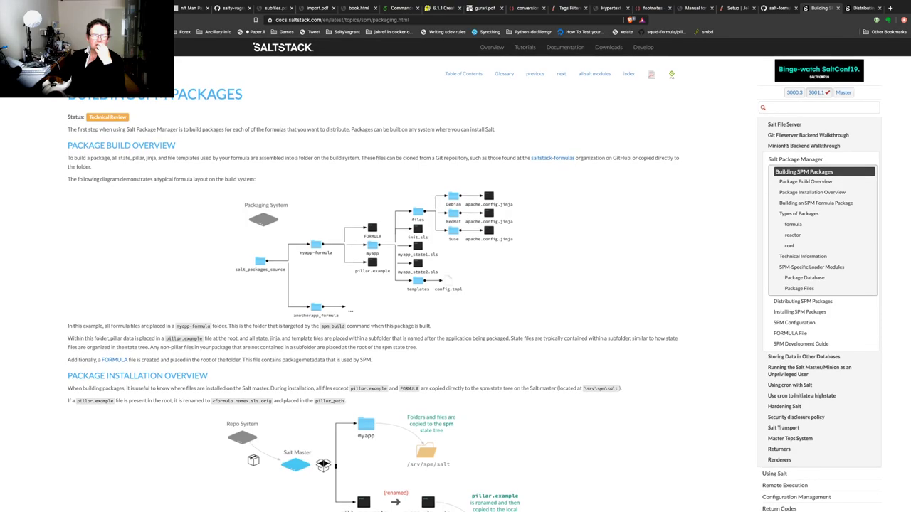
scroll(364, 284, "down", 15)
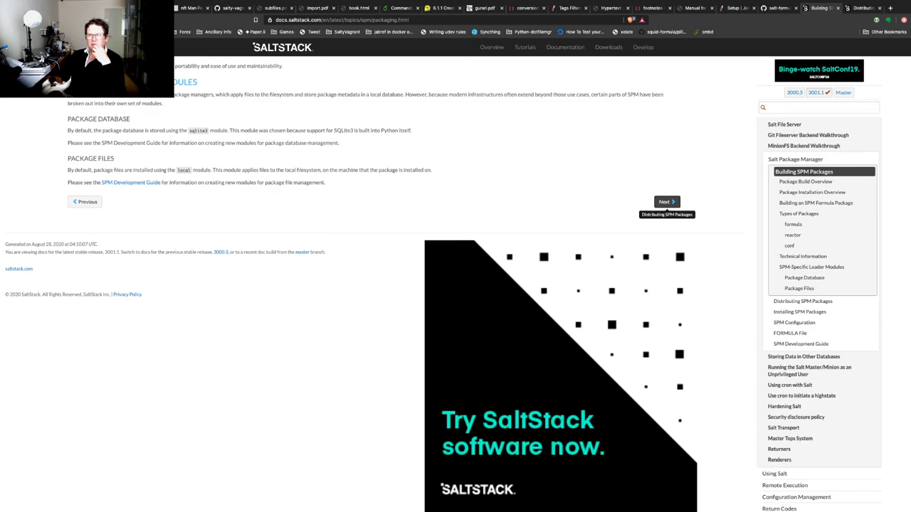
Read the Distributing SPM Packages page, continue to Installing SPM Packages and examine its remote repository configuration and metadata update sections
left_click(664, 202)
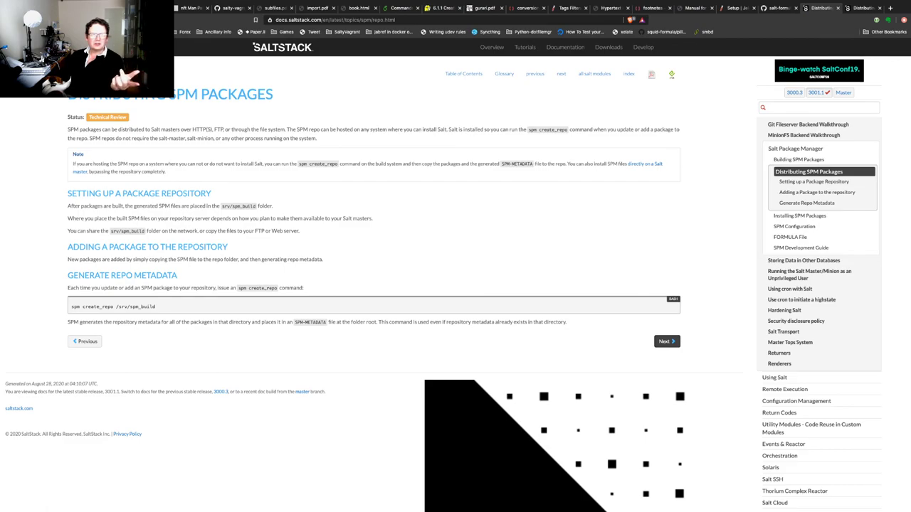
left_click(665, 342)
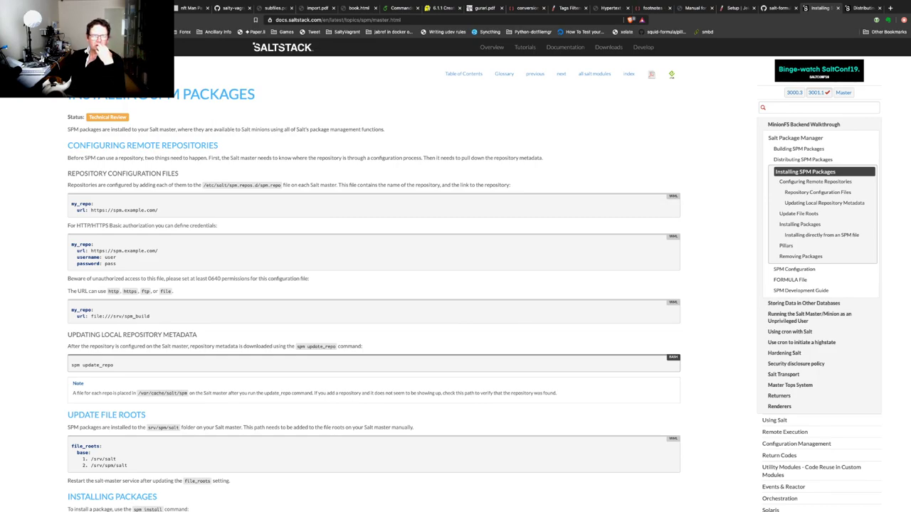
scroll(373, 285, "down", 3)
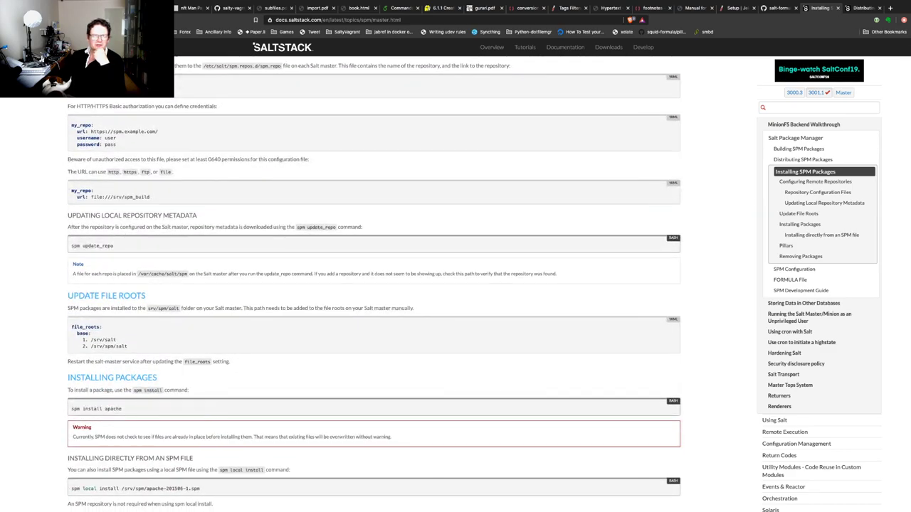
scroll(373, 285, "down", 2)
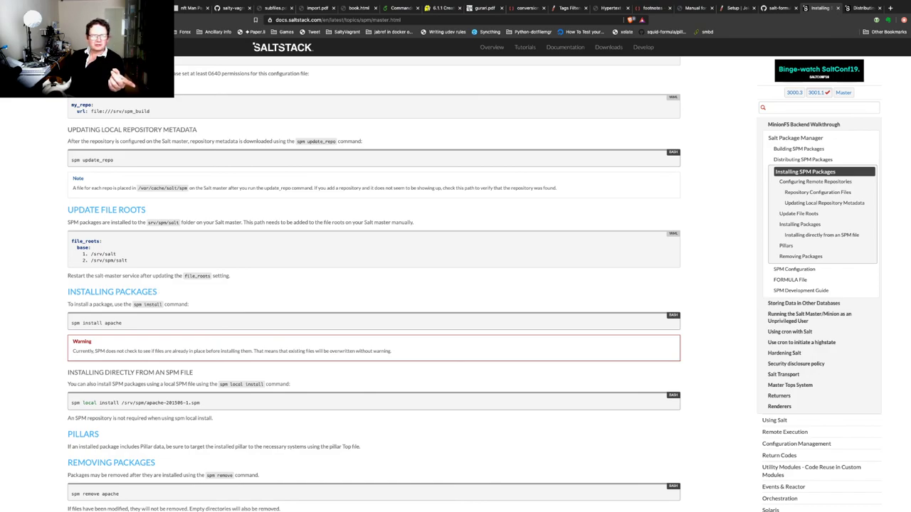
Examine the /srv/spm/salt entry under file_roots and the package installation and removal sections, highlighting the command spm install apache
left_click_drag(106, 261, 128, 261)
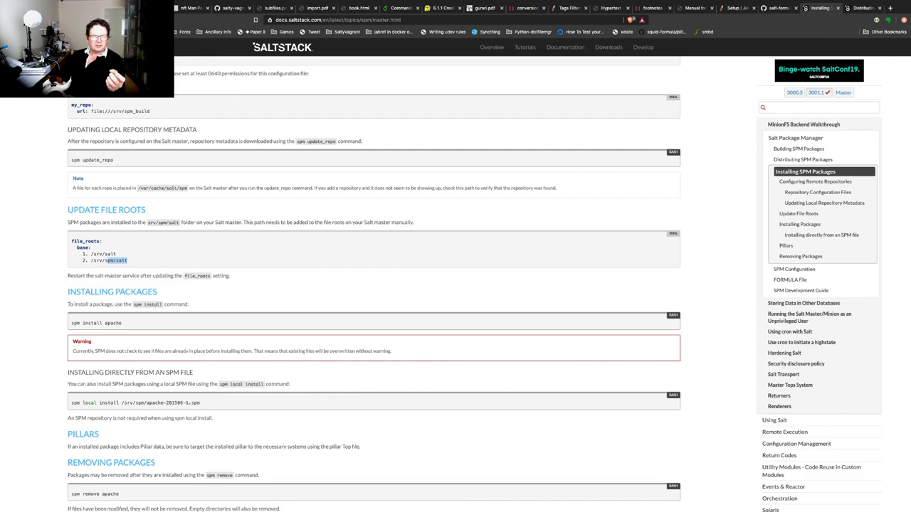
left_click(128, 260)
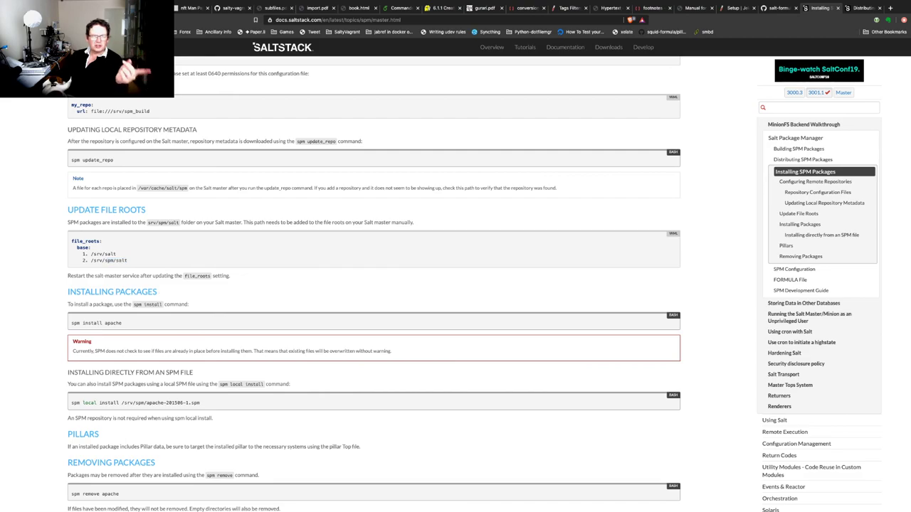
scroll(374, 285, "down", 2)
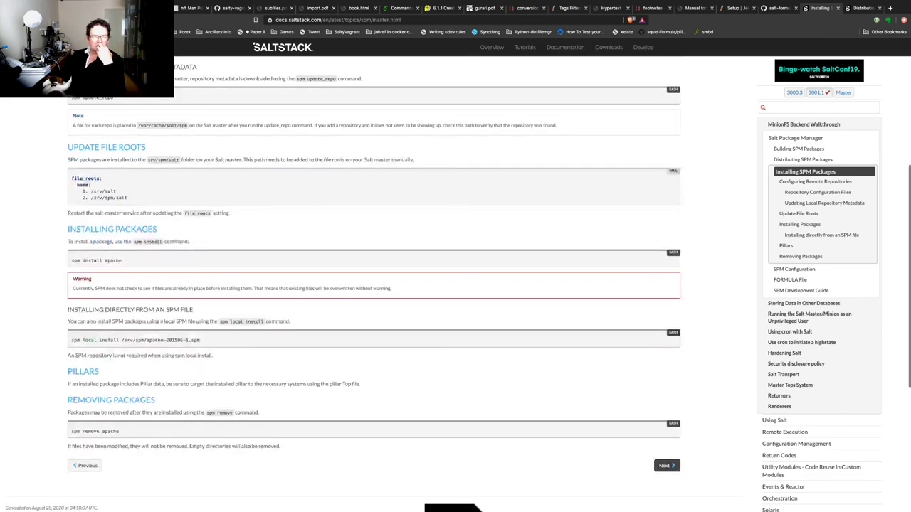
scroll(374, 285, "down", 2)
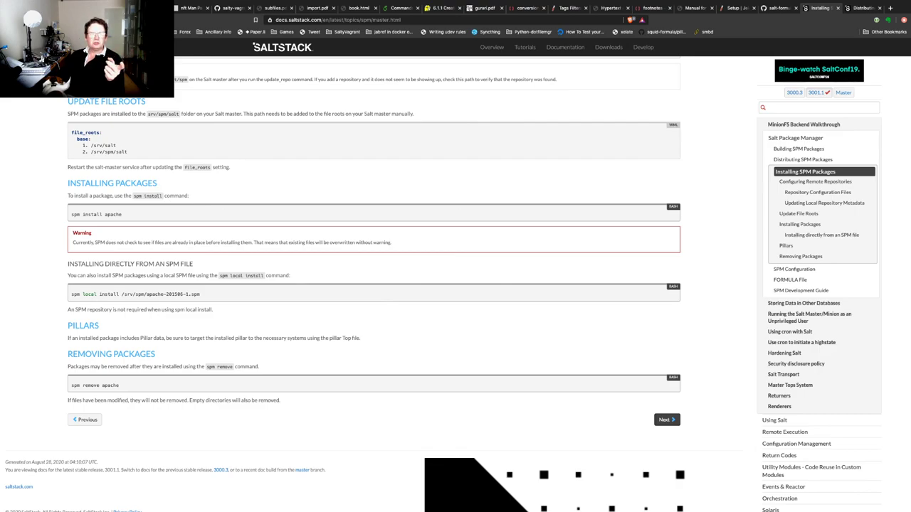
left_click_drag(71, 214, 122, 214)
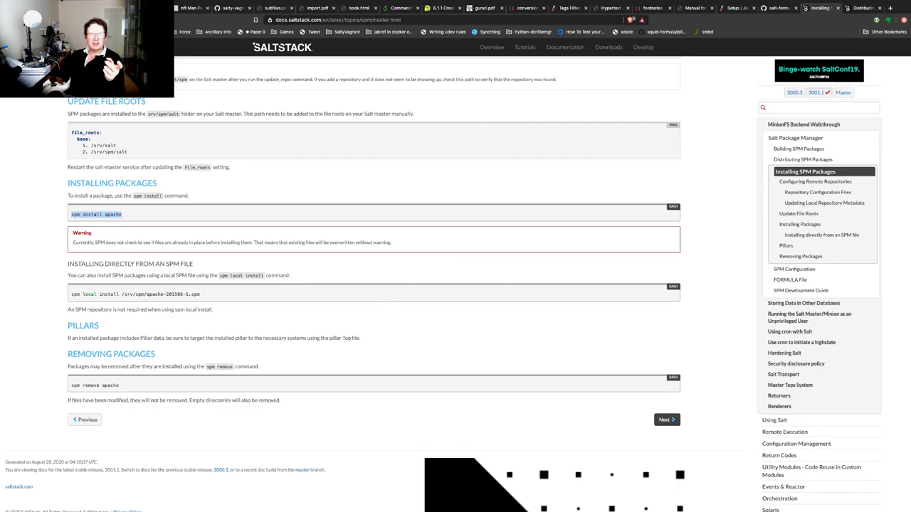